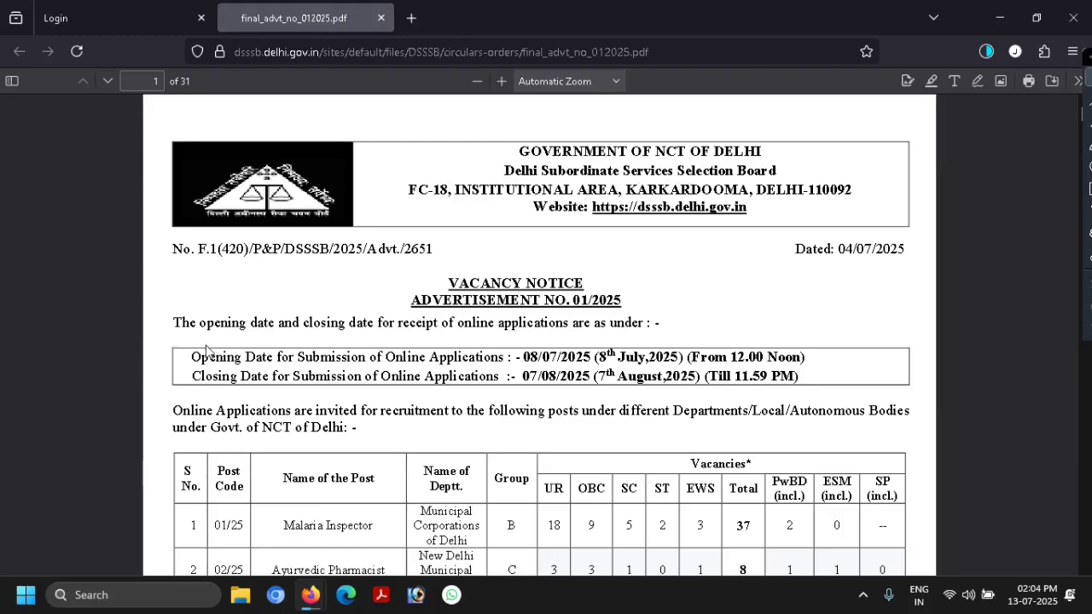
# - Scroll past the 2119-vacancy table to the Malaria Inspector (01/25) details on page 3
pyautogui.scroll(-2, 211, 354)
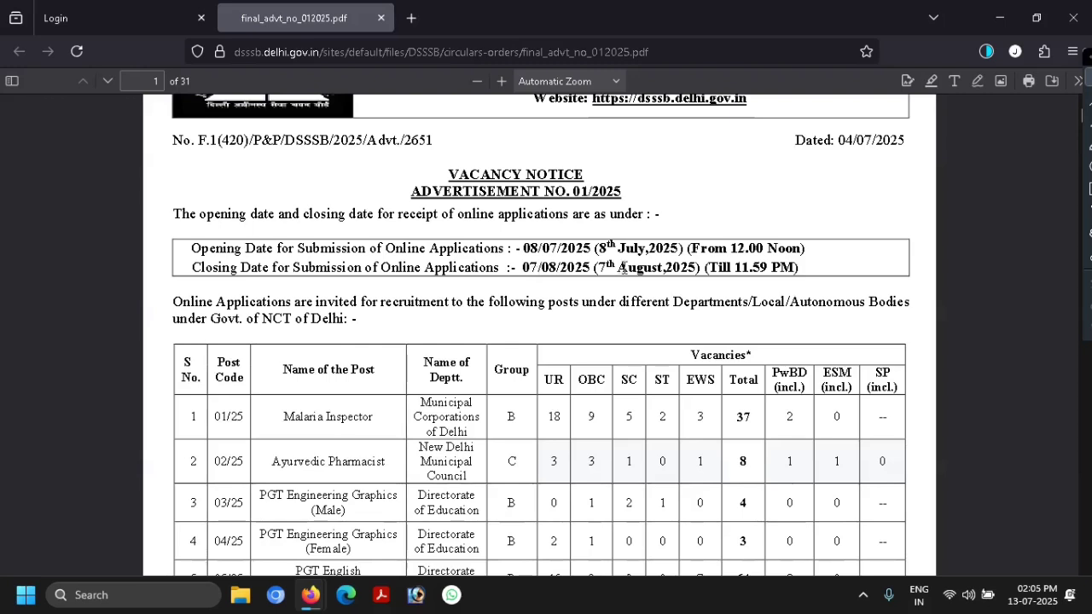
pyautogui.scroll(-2, 653, 273)
pyautogui.scroll(-3, 653, 273)
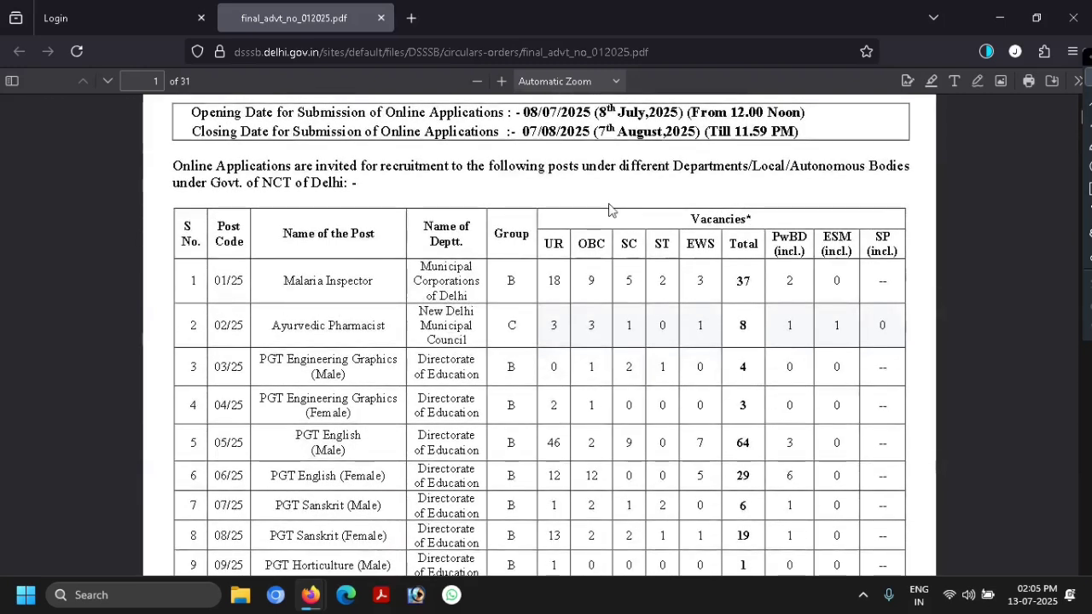
pyautogui.scroll(-1, 597, 211)
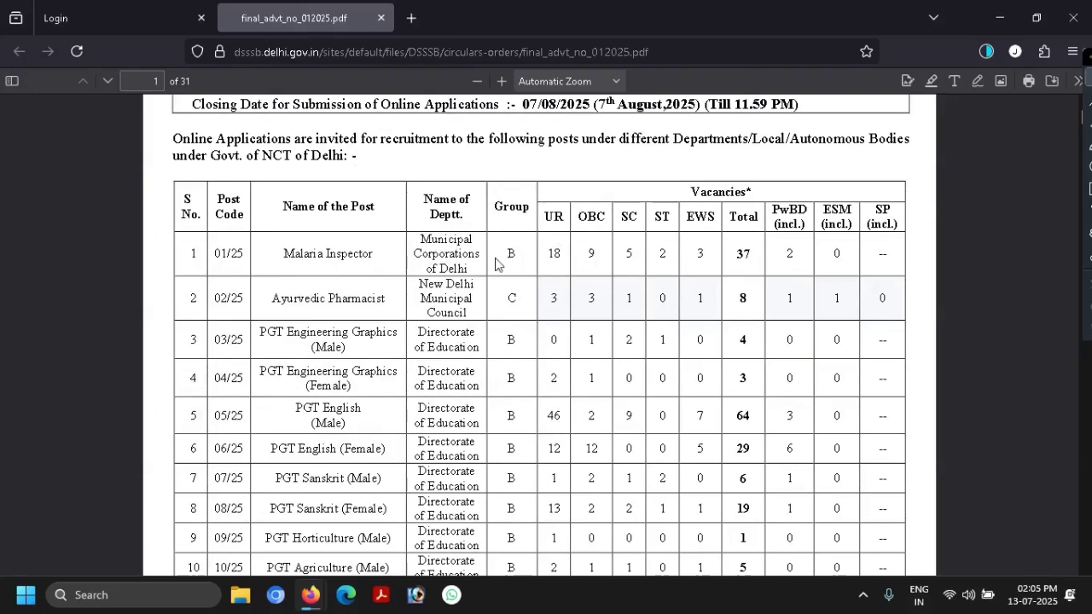
pyautogui.scroll(-1, 501, 268)
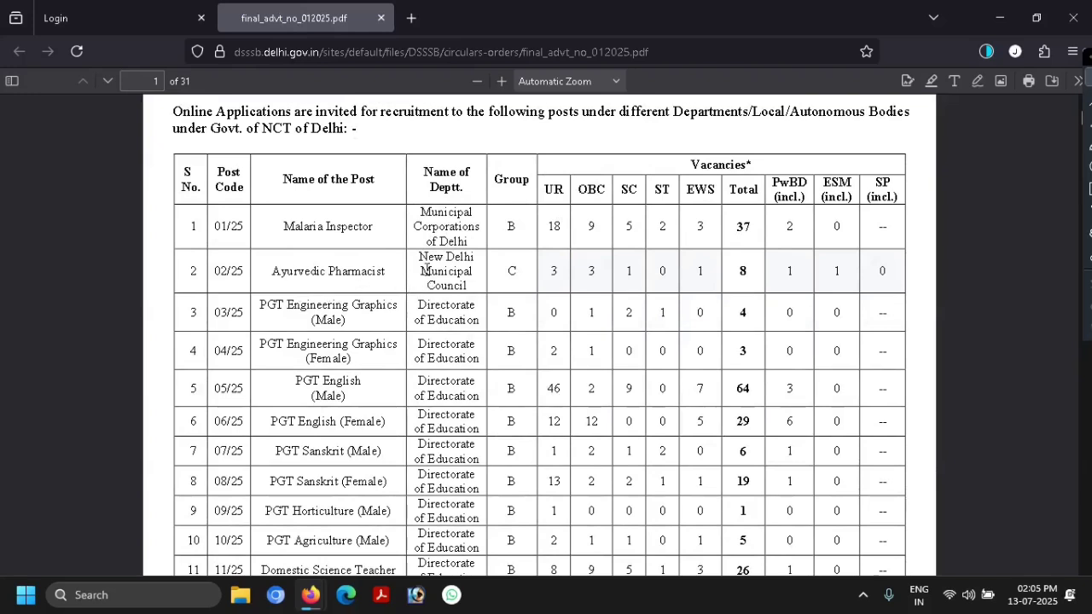
pyautogui.scroll(-3, 469, 294)
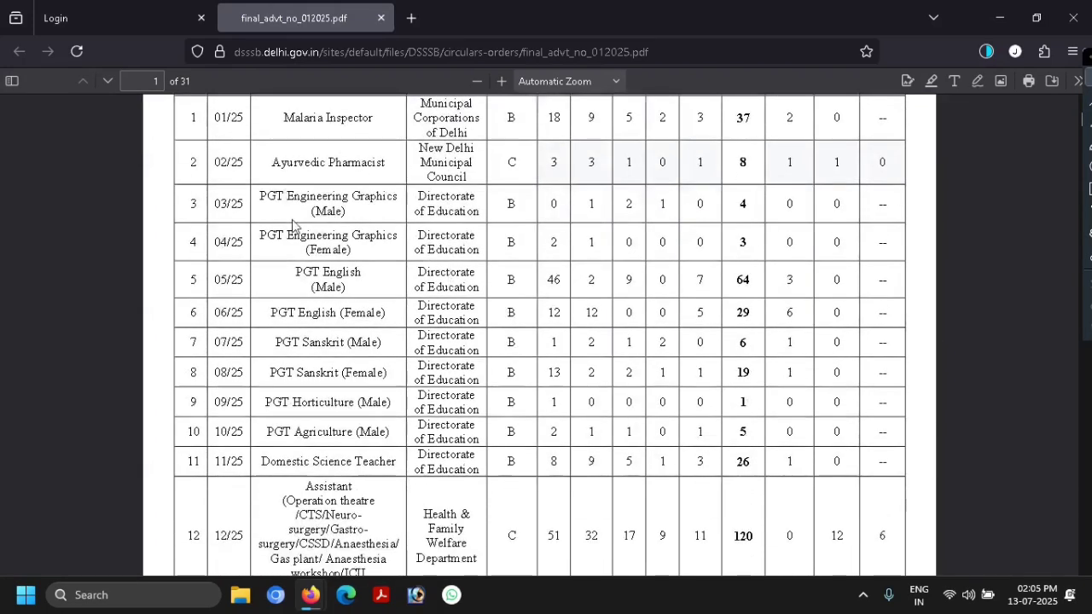
pyautogui.scroll(-1, 273, 324)
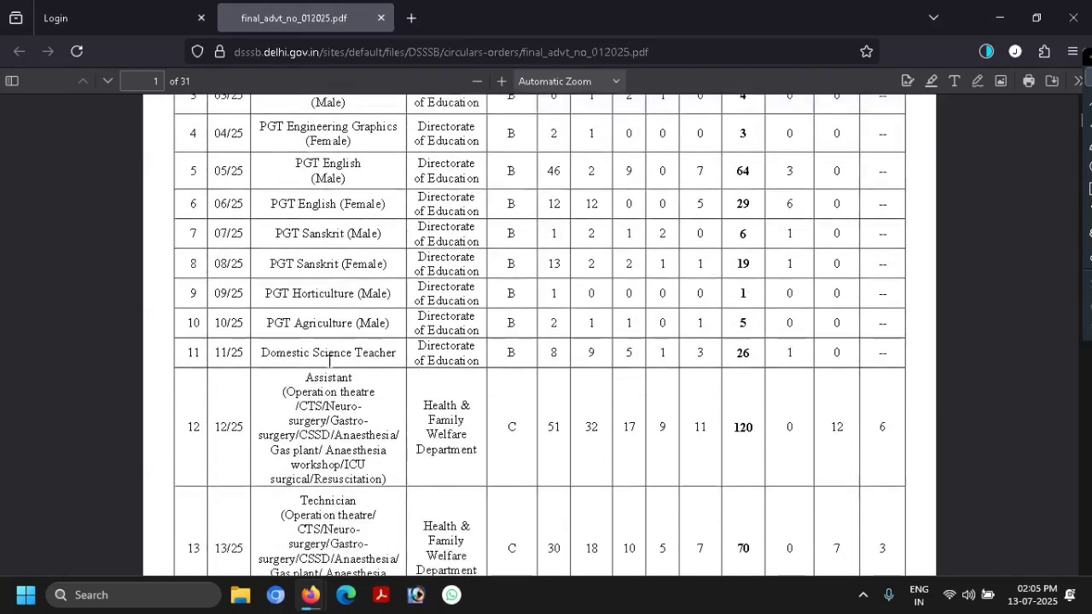
pyautogui.scroll(2, 461, 359)
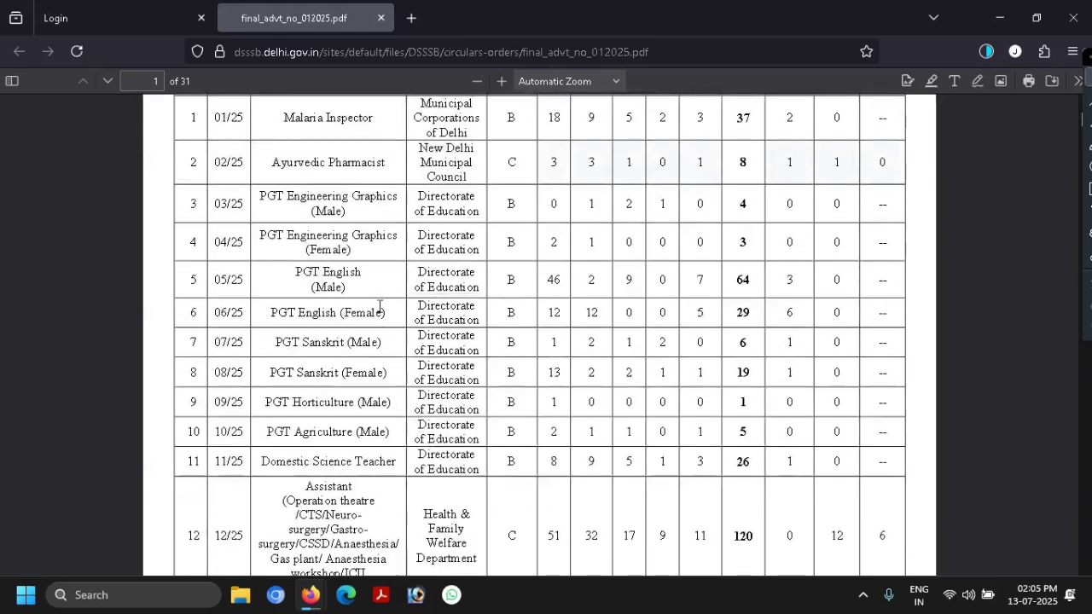
pyautogui.scroll(2, 410, 218)
pyautogui.scroll(-1, 377, 308)
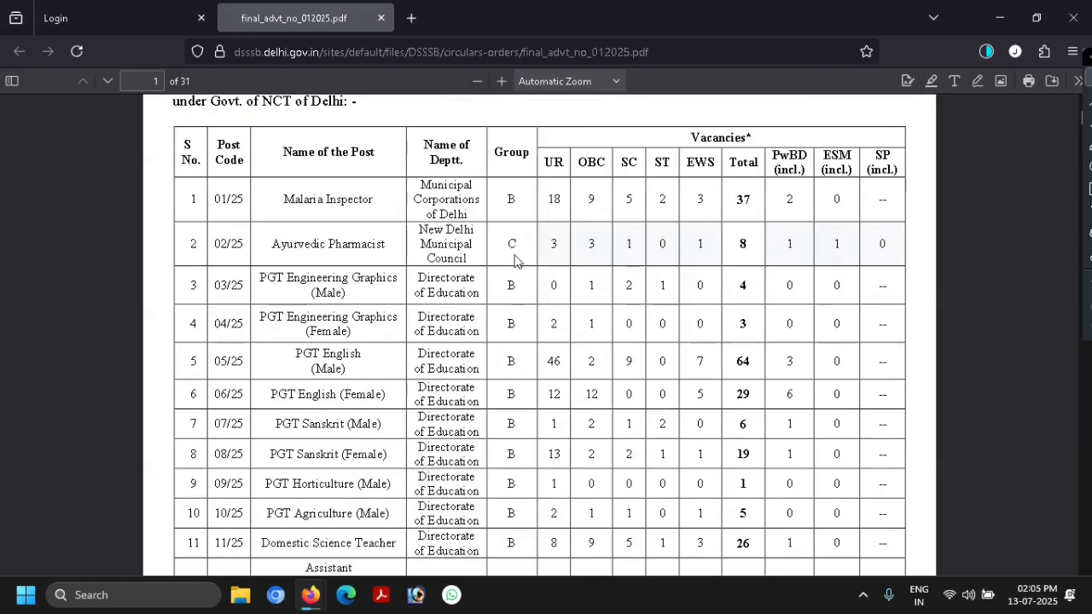
pyautogui.scroll(-3, 529, 417)
pyautogui.scroll(3, 554, 367)
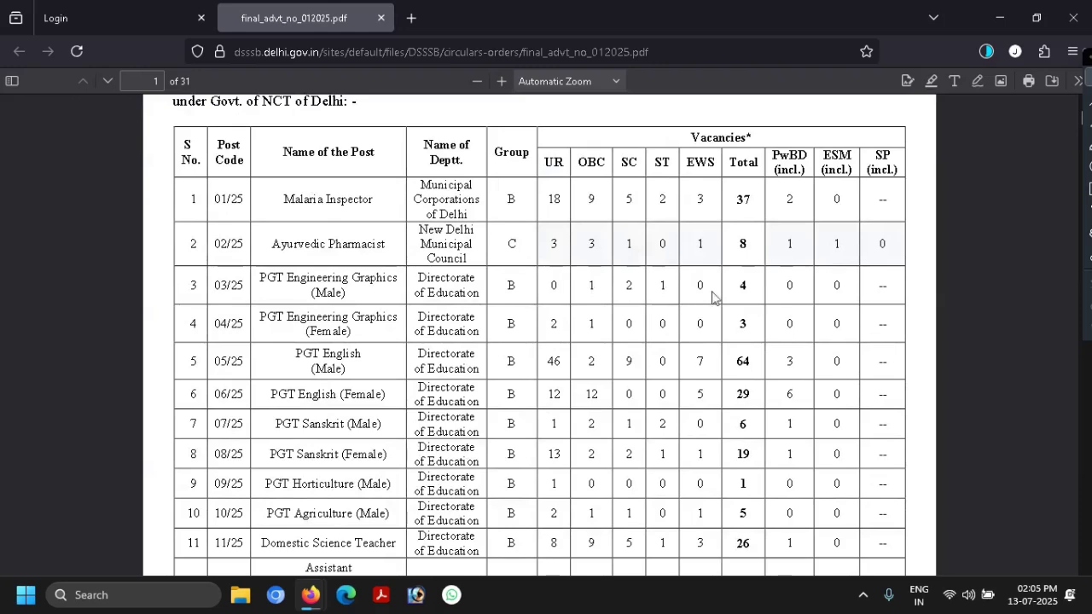
pyautogui.scroll(-3, 725, 299)
pyautogui.scroll(-10, 724, 299)
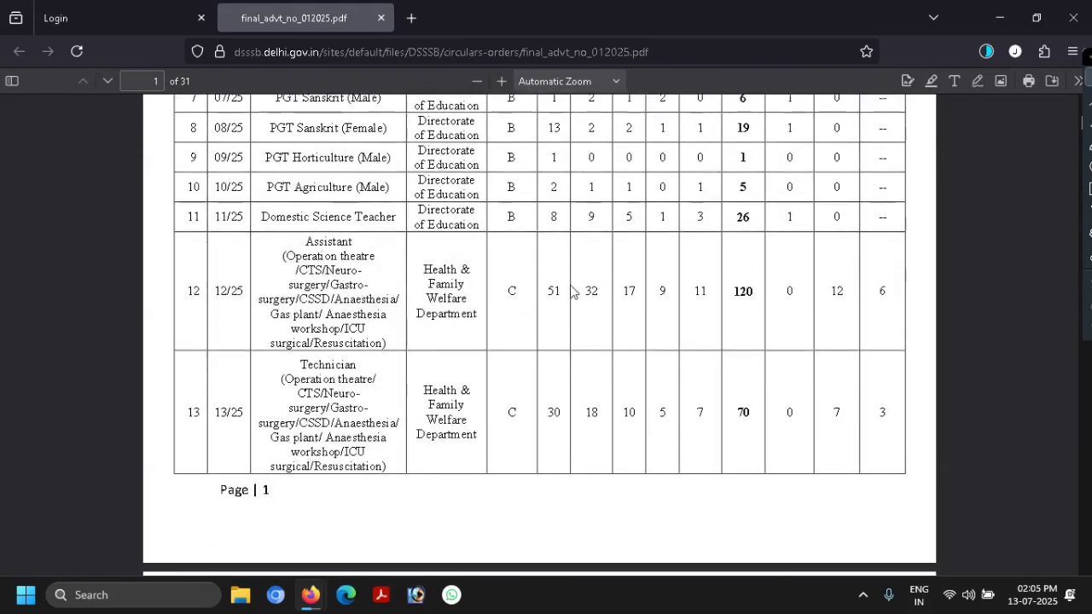
pyautogui.scroll(-3, 550, 292)
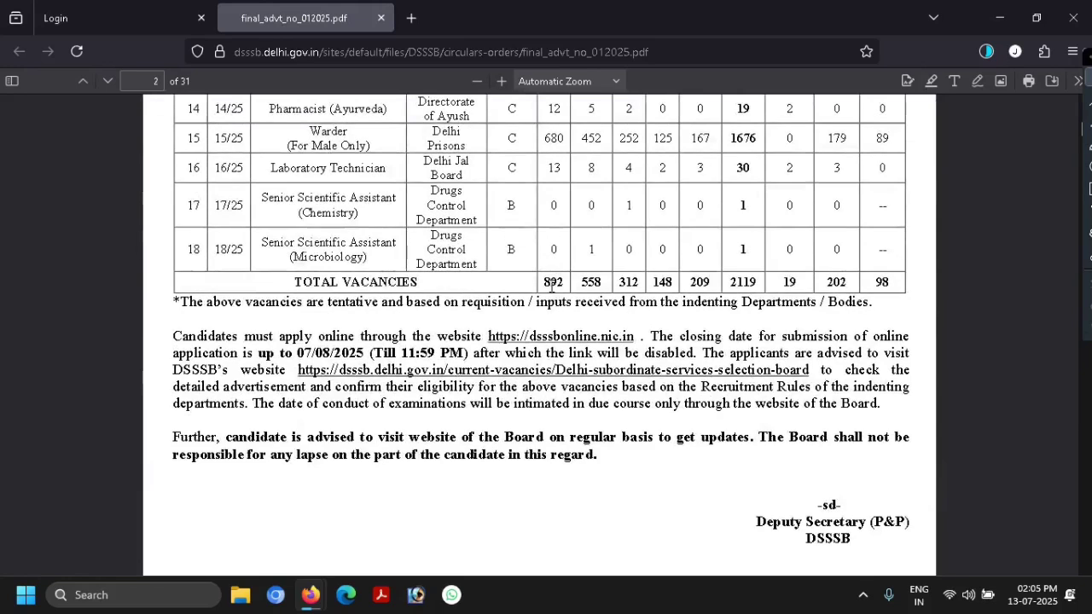
pyautogui.scroll(-15, 523, 290)
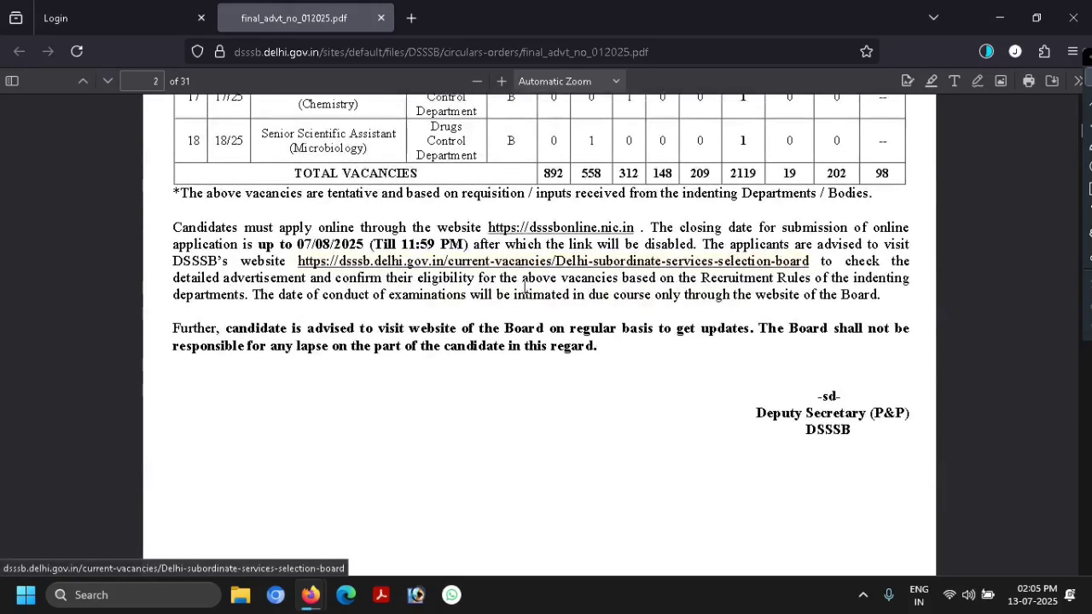
pyautogui.scroll(-10, 523, 294)
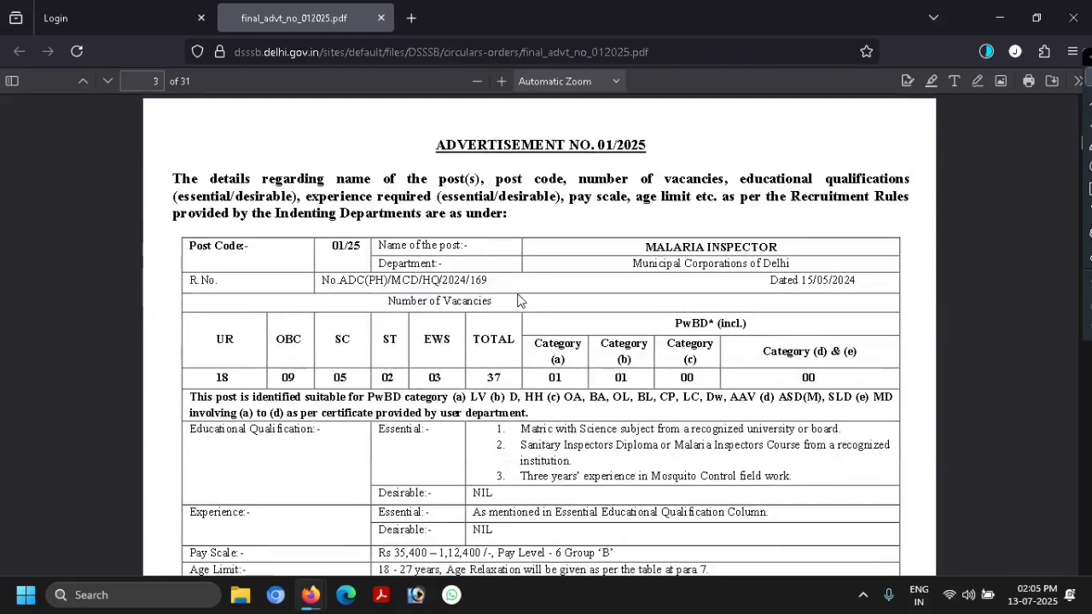
pyautogui.scroll(-2, 521, 301)
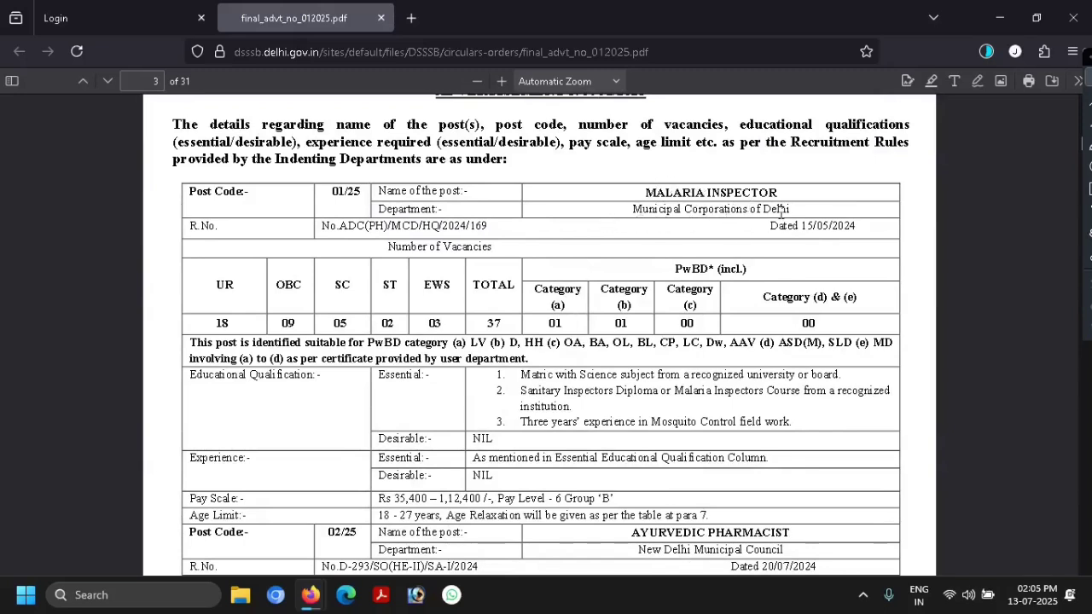
pyautogui.scroll(-1, 444, 280)
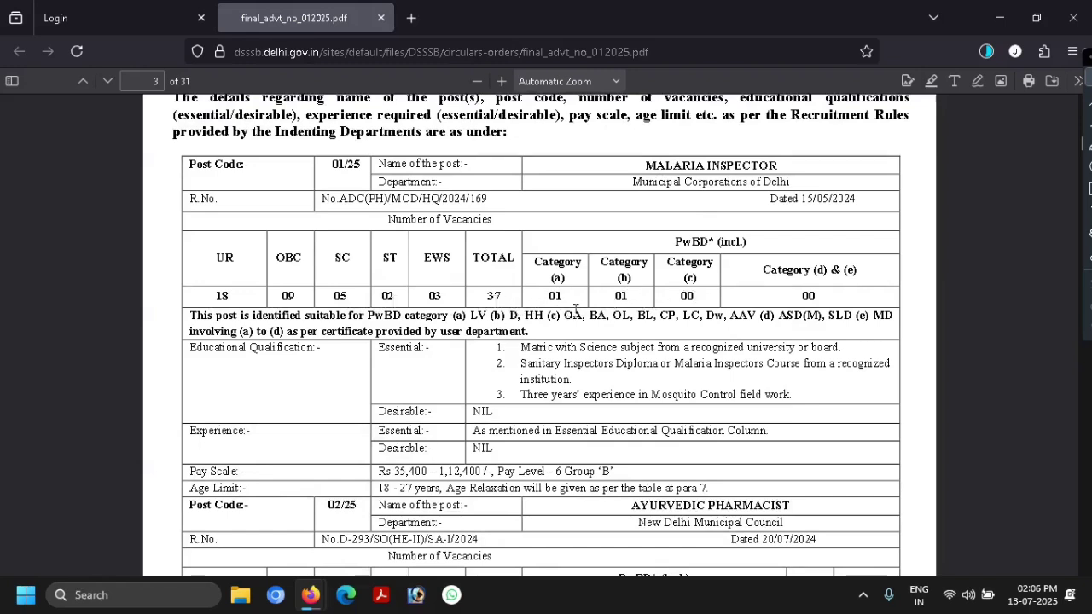
pyautogui.scroll(-1, 801, 308)
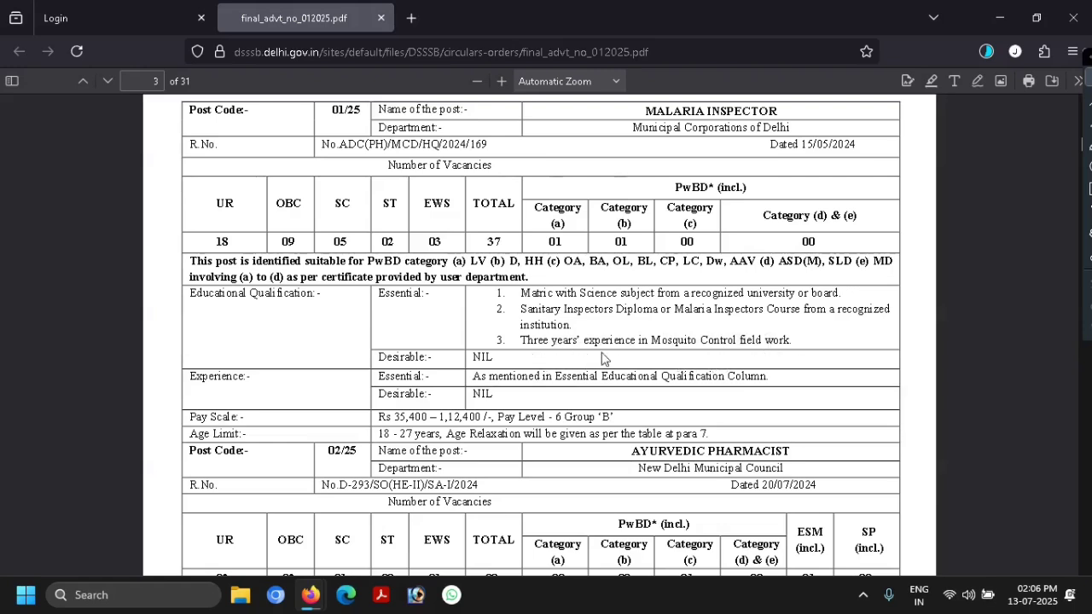
# - Scroll past the Ayurvedic Pharmacist details to page 4's engineering degree, Pay Level 8 requirements
pyautogui.scroll(-1, 602, 359)
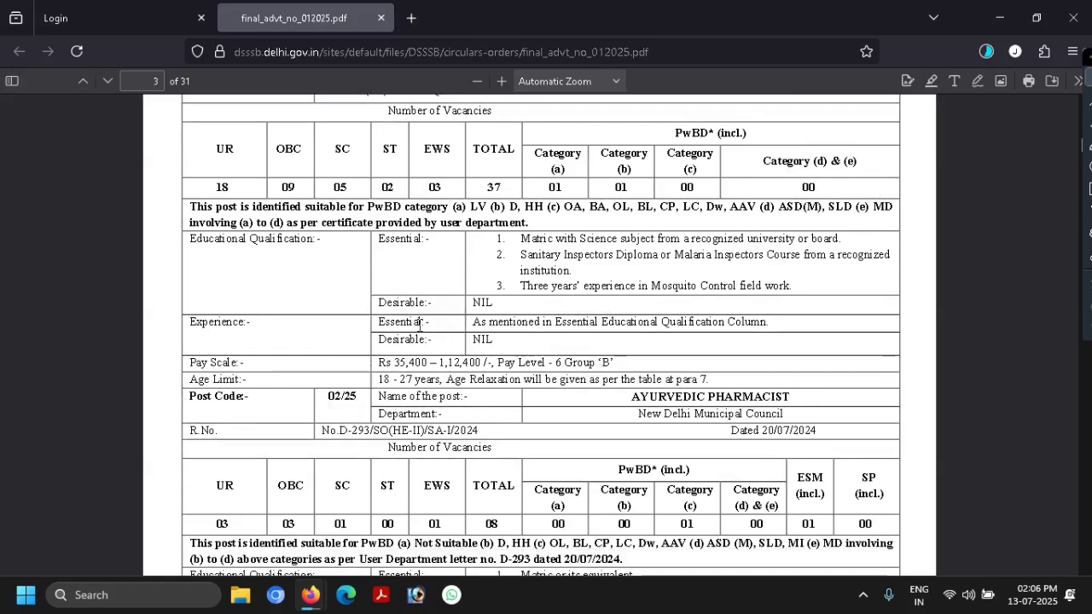
pyautogui.scroll(-1, 589, 285)
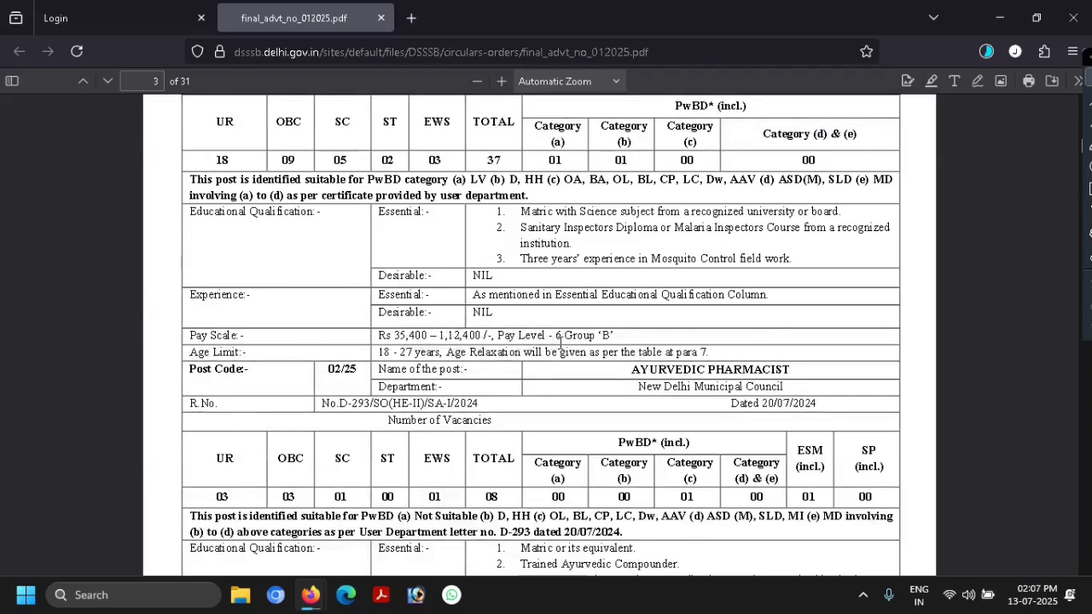
pyautogui.scroll(-1, 625, 350)
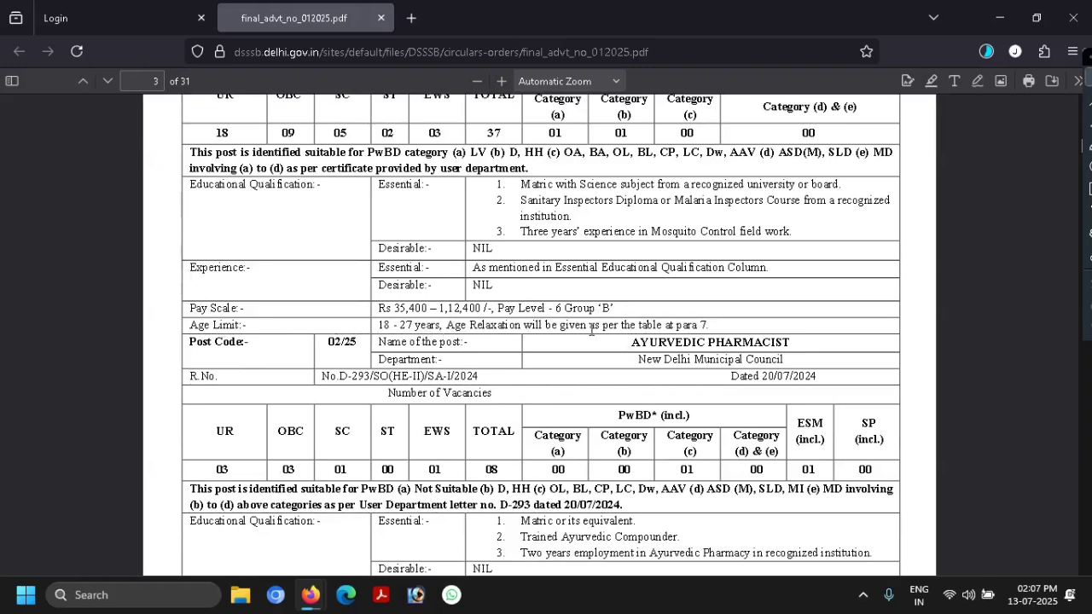
pyautogui.scroll(-1, 552, 328)
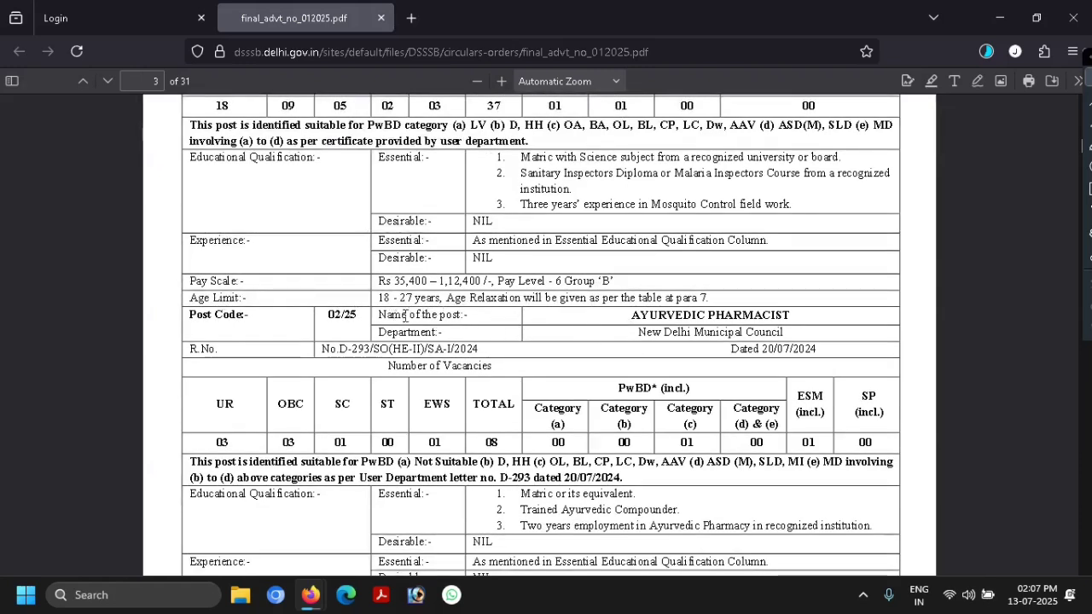
pyautogui.scroll(-1, 601, 305)
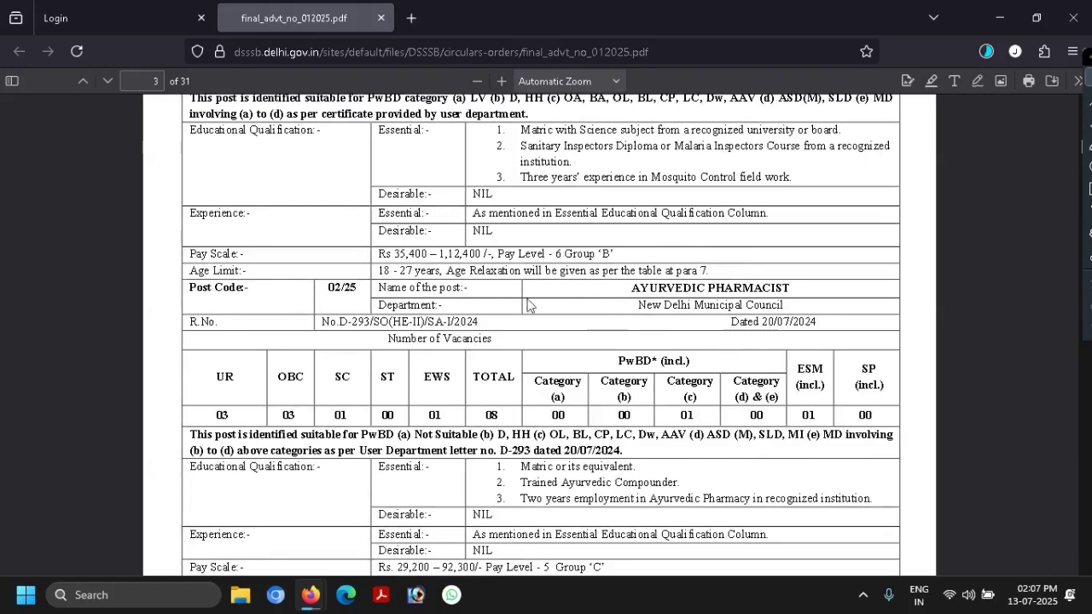
pyautogui.scroll(-2, 528, 306)
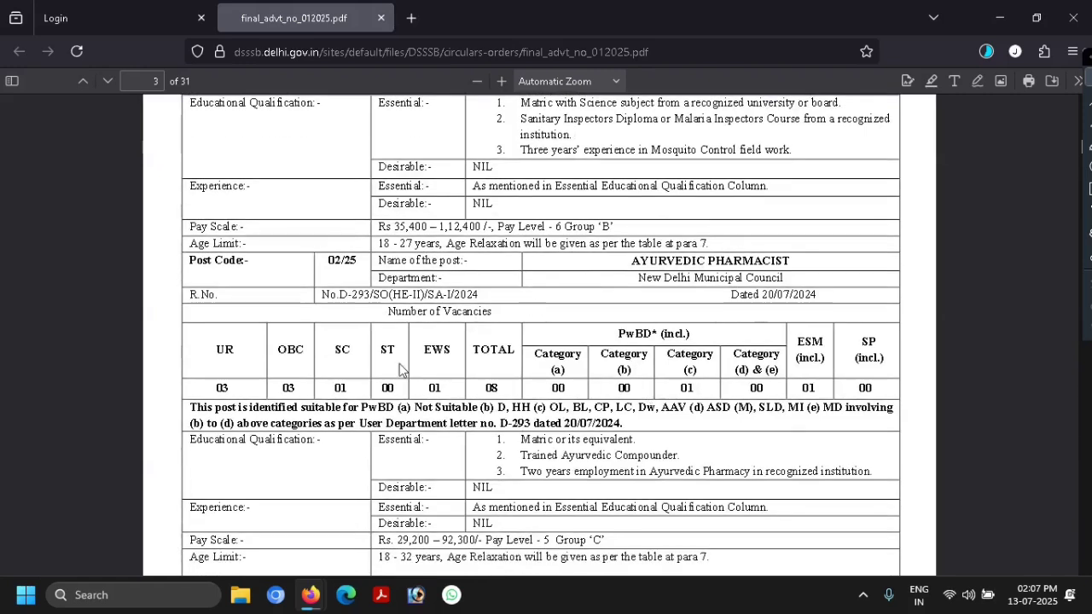
pyautogui.scroll(-1, 407, 332)
pyautogui.scroll(-5, 459, 302)
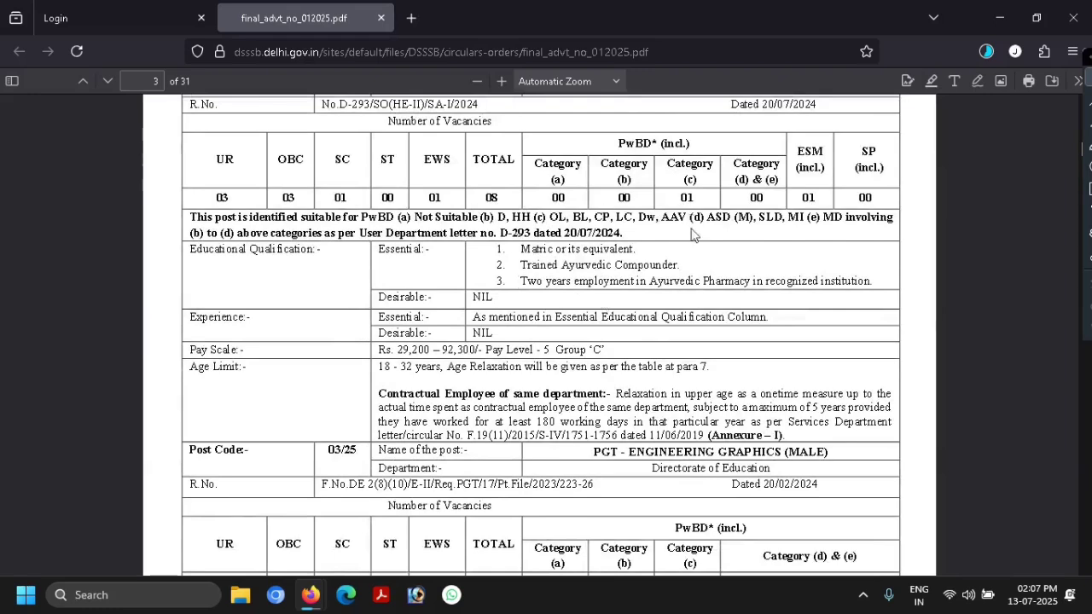
pyautogui.scroll(-7, 559, 307)
pyautogui.scroll(-13, 563, 320)
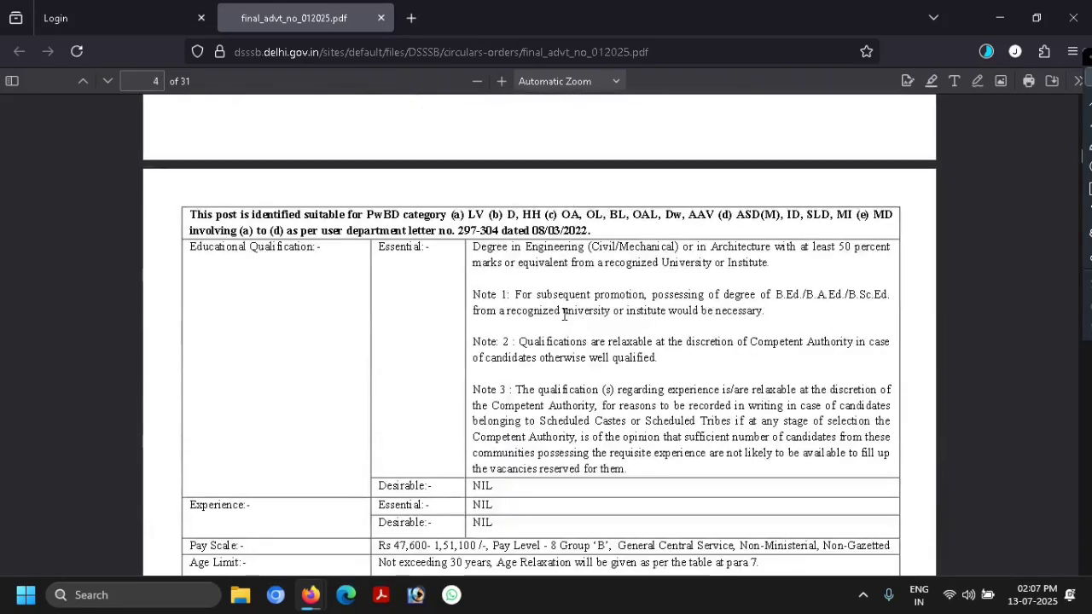
# - Scroll from page 5 to page 11's Warder post 15/25 table with 1676 vacancies
pyautogui.scroll(-4, 563, 319)
pyautogui.scroll(-13, 564, 314)
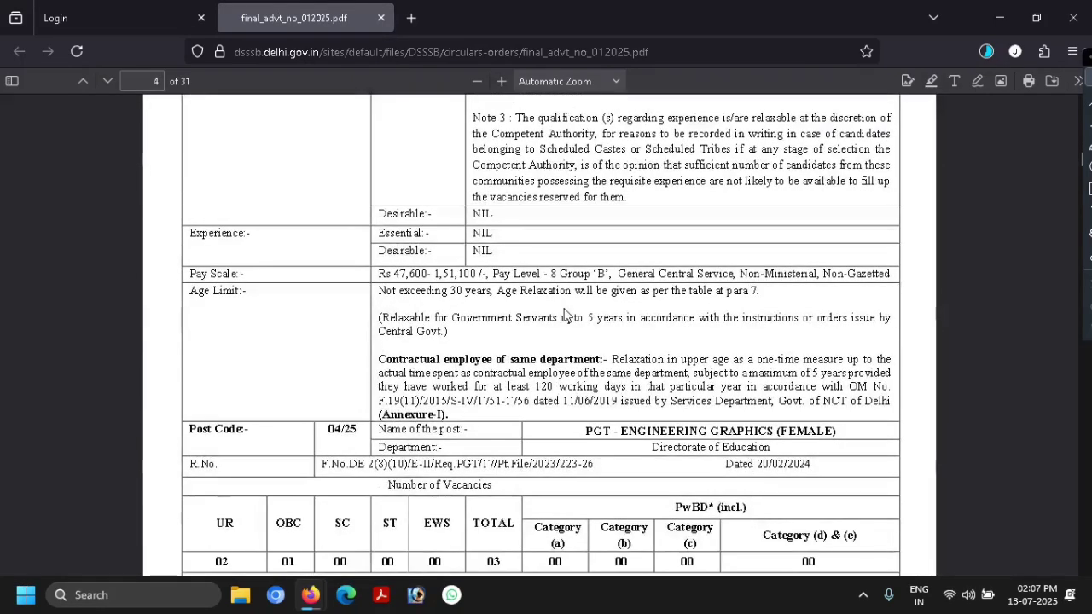
pyautogui.scroll(-6, 572, 310)
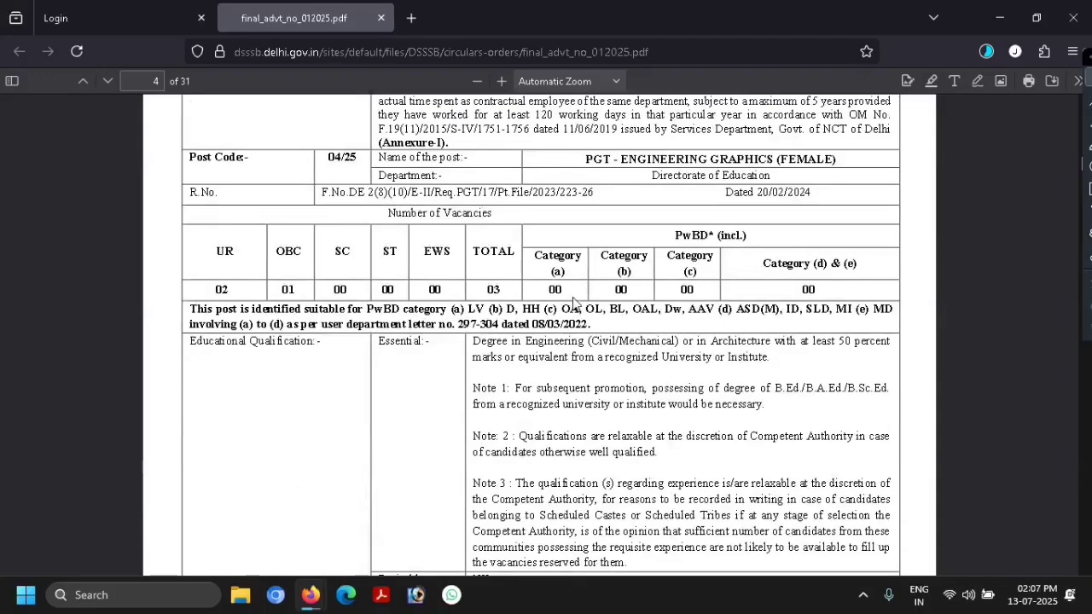
pyautogui.scroll(-2, 574, 299)
pyautogui.scroll(-20, 574, 299)
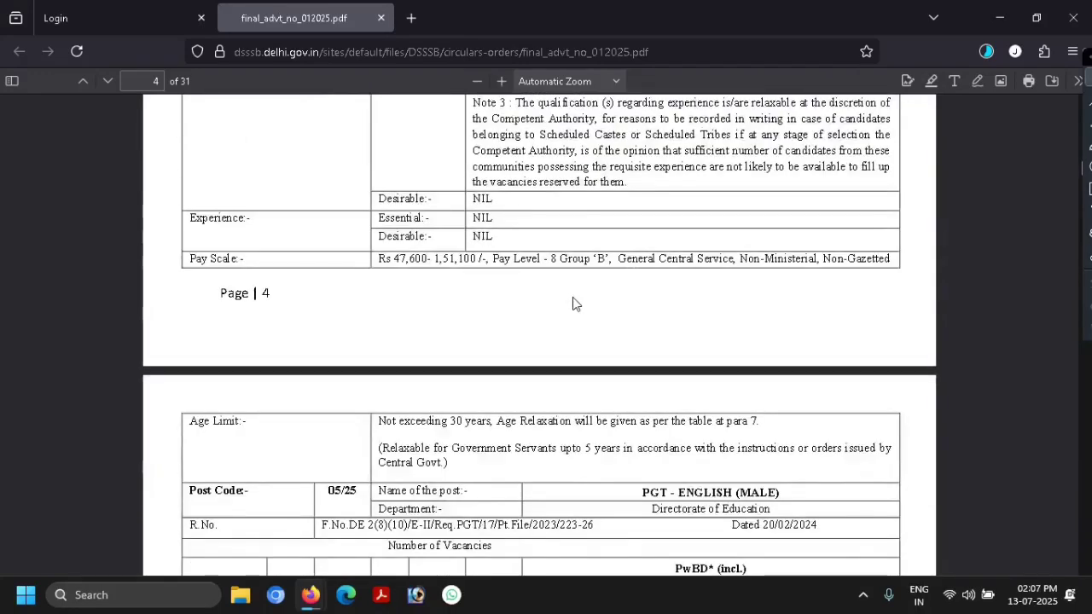
pyautogui.scroll(-20, 573, 303)
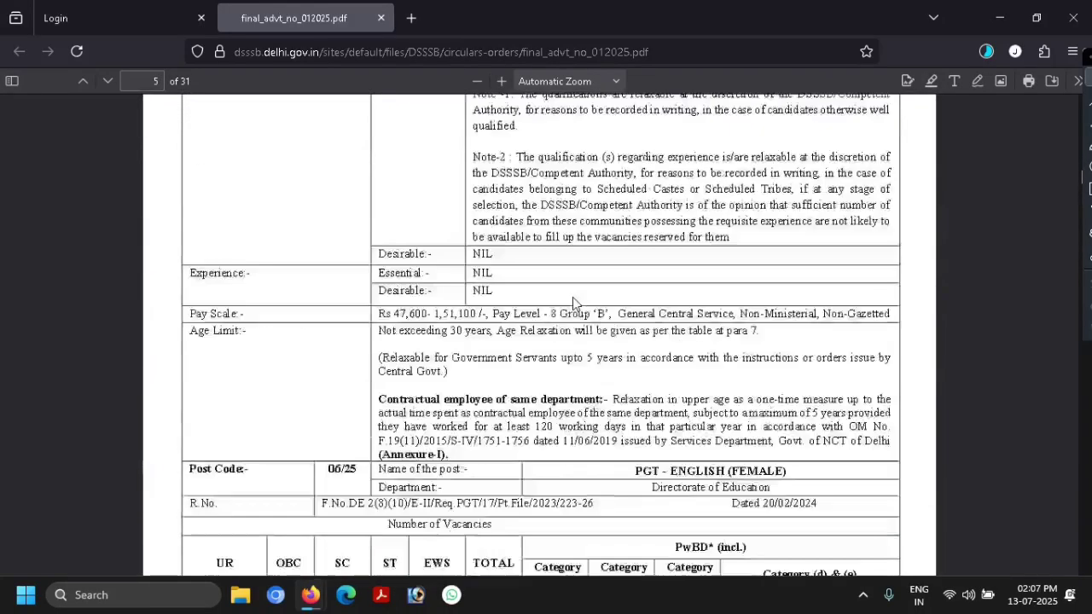
pyautogui.scroll(-20, 574, 303)
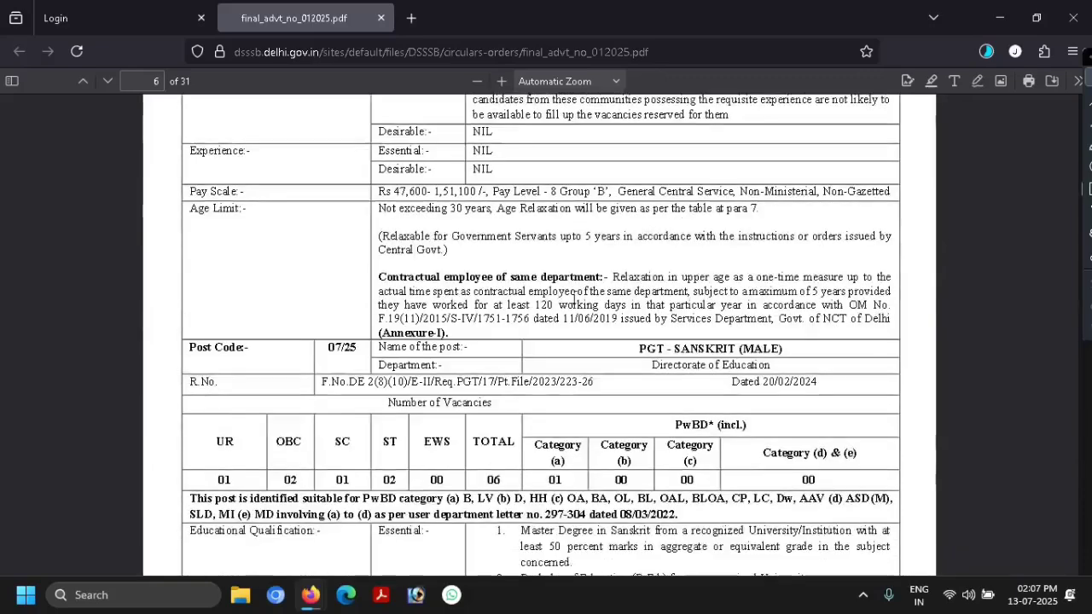
pyautogui.scroll(-20, 573, 303)
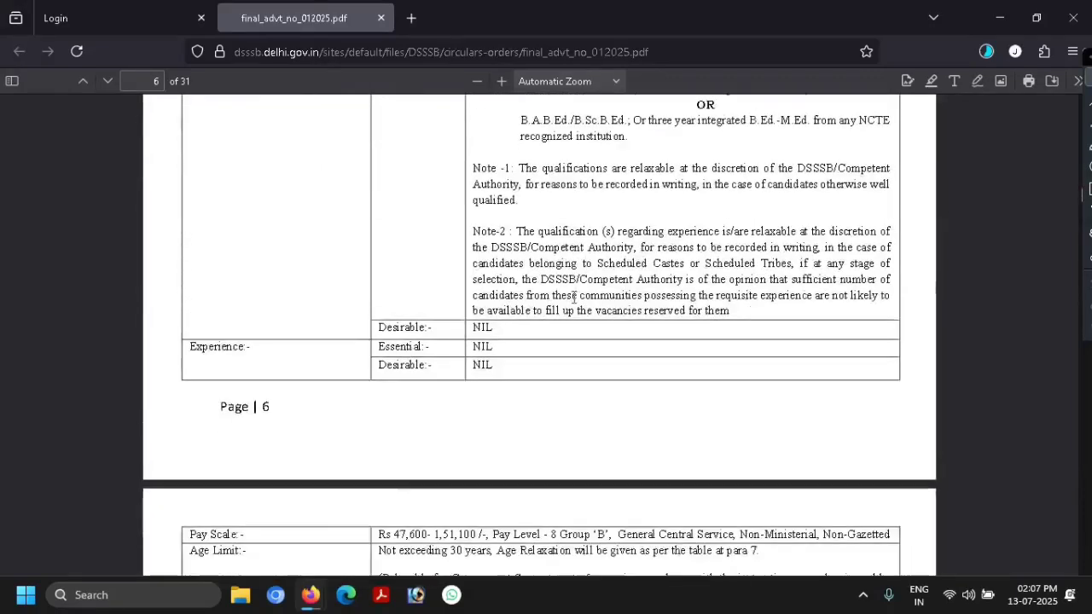
pyautogui.scroll(-20, 574, 297)
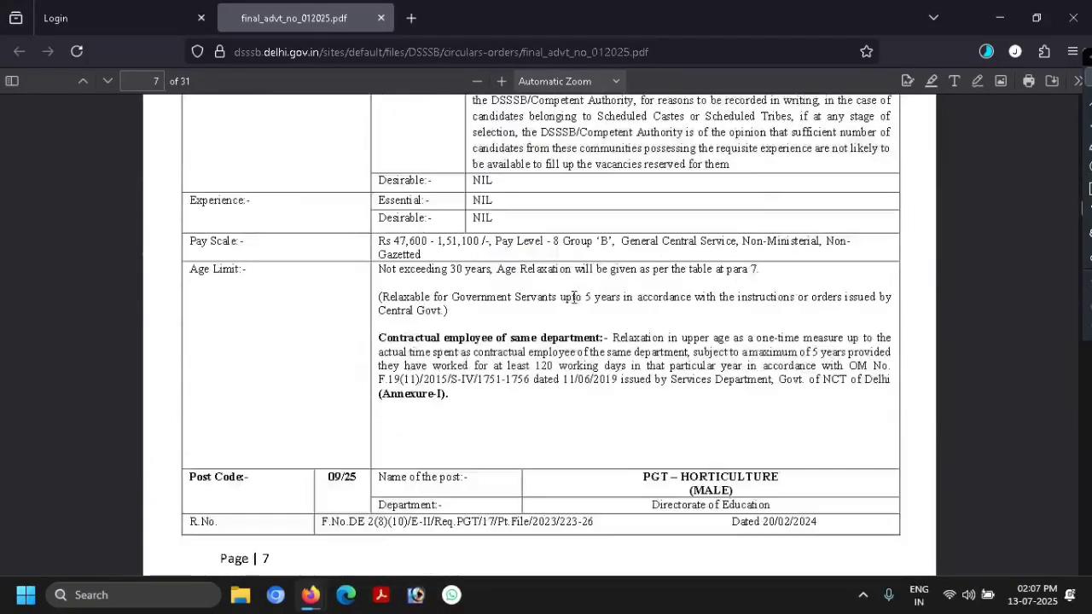
pyautogui.scroll(-20, 574, 301)
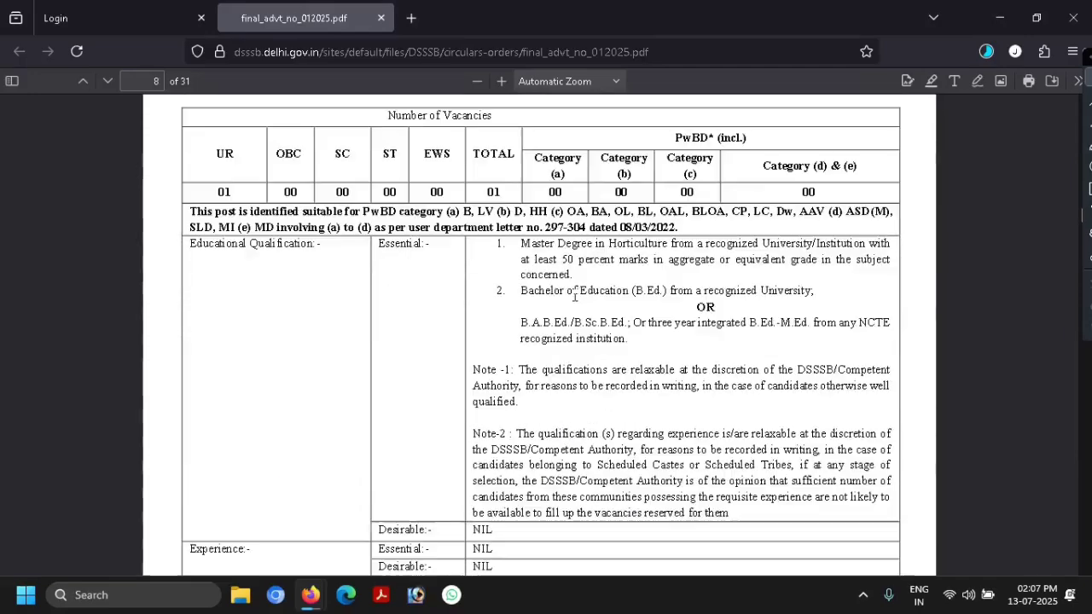
pyautogui.scroll(-20, 577, 299)
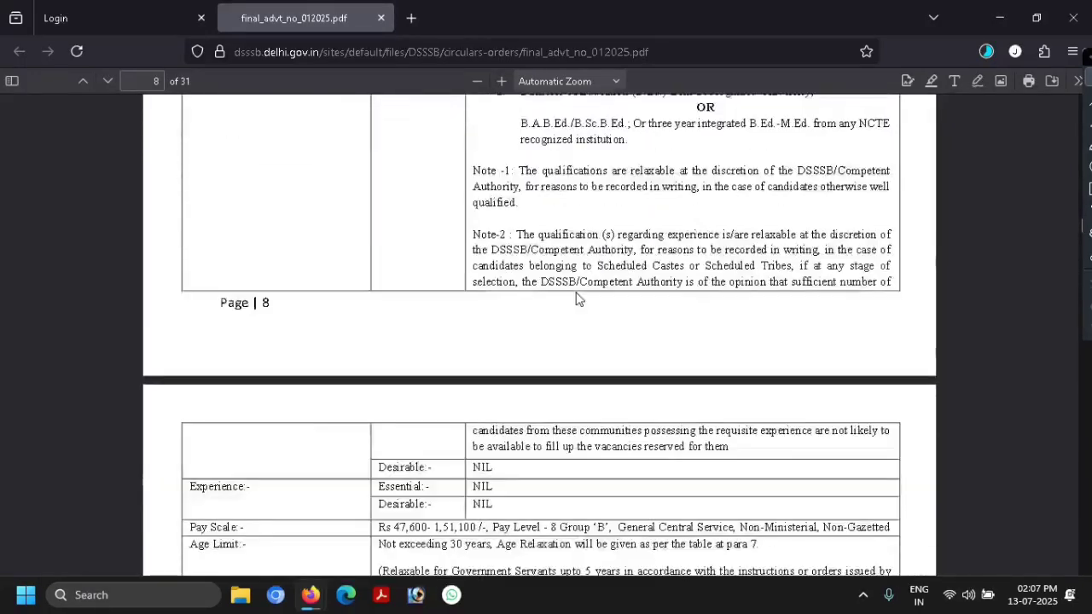
pyautogui.scroll(-20, 585, 288)
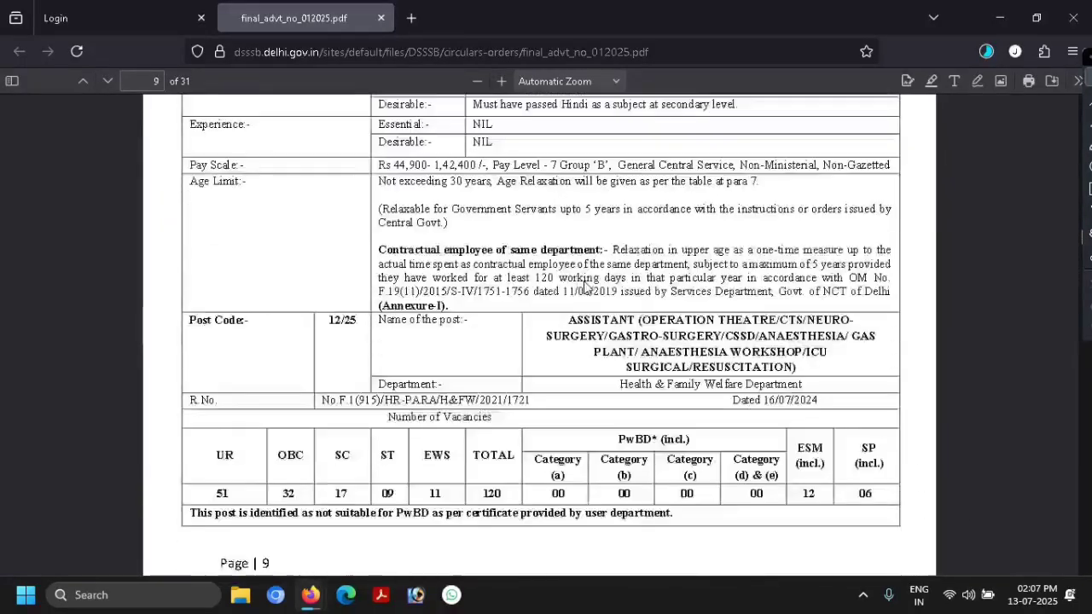
pyautogui.scroll(-20, 585, 282)
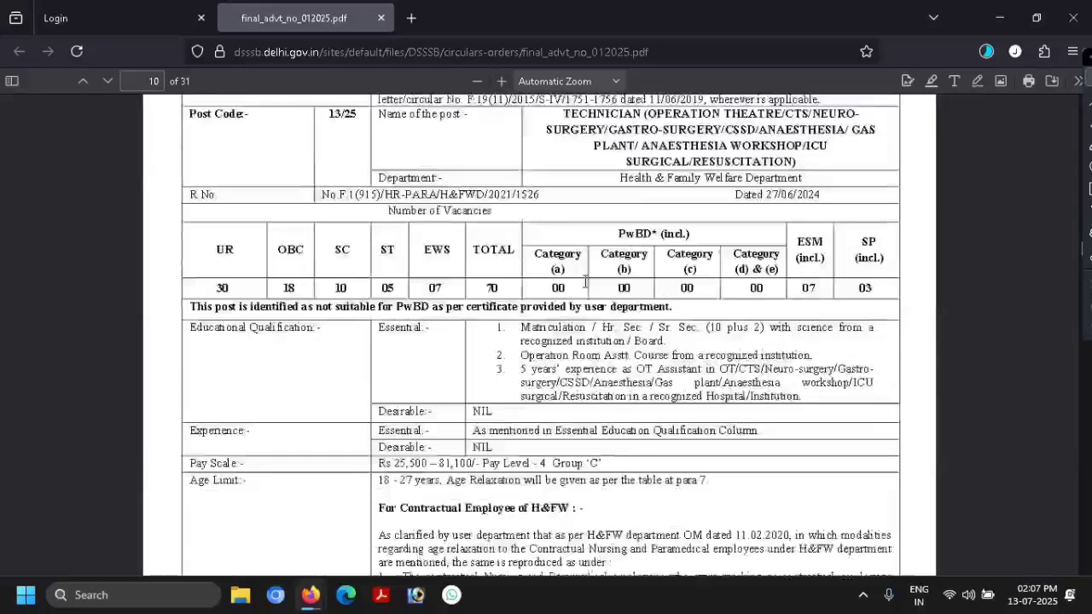
pyautogui.scroll(-20, 596, 274)
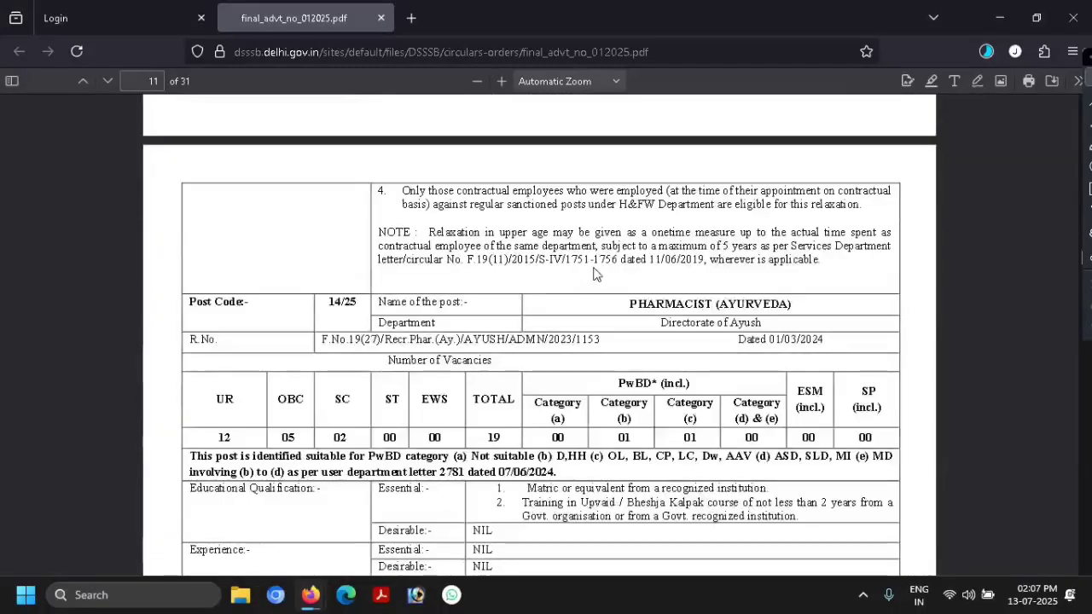
pyautogui.scroll(-5, 596, 260)
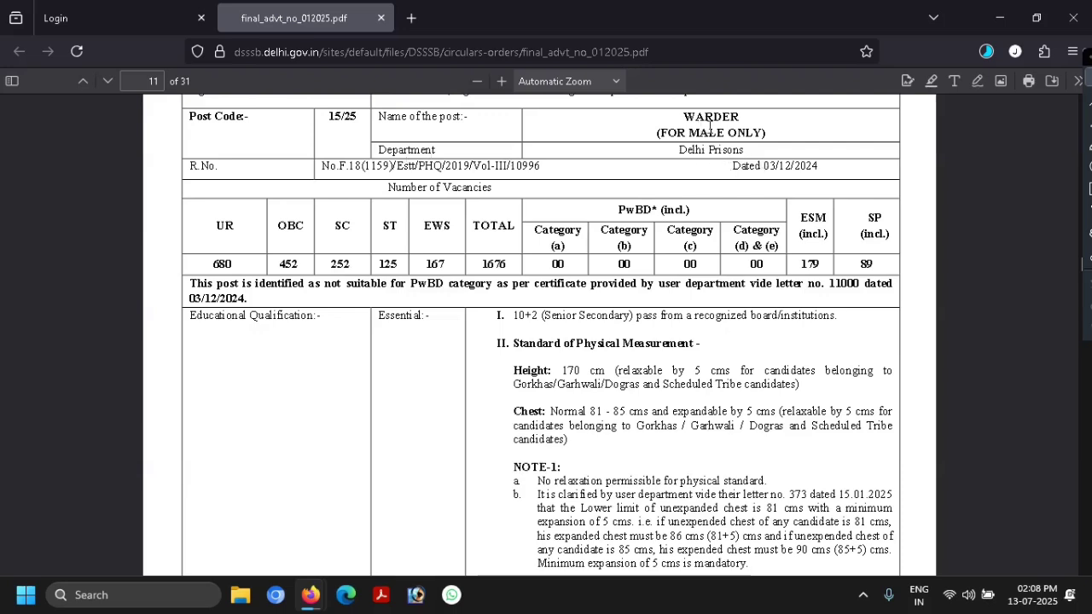
# - Read through the Warder chest measurement notes down to its Medical Standard section
pyautogui.scroll(-2, 539, 275)
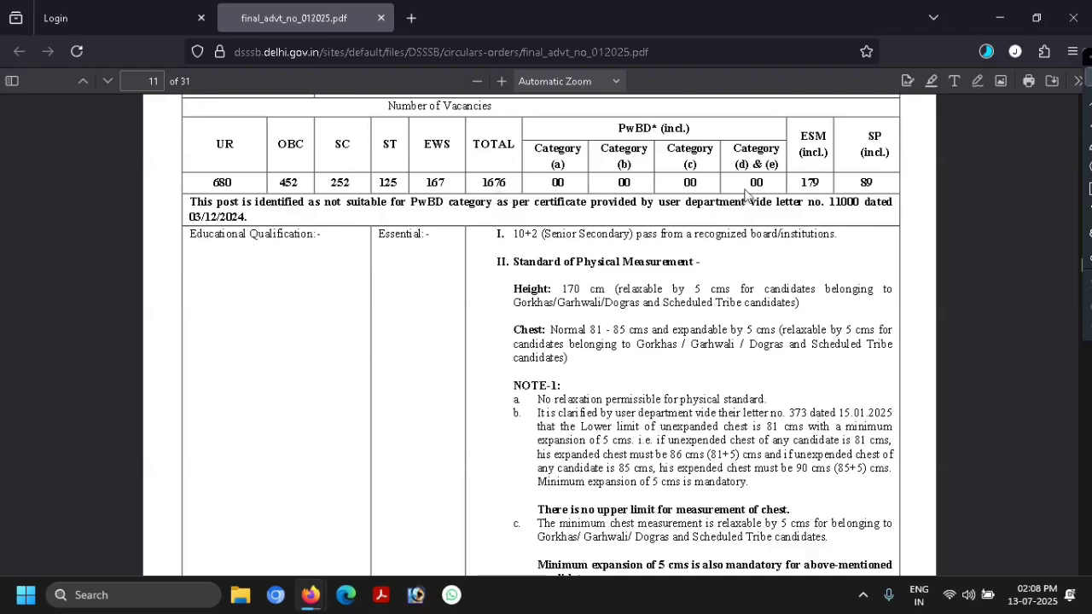
pyautogui.scroll(-1, 749, 197)
pyautogui.scroll(1, 808, 179)
pyautogui.scroll(-1, 353, 247)
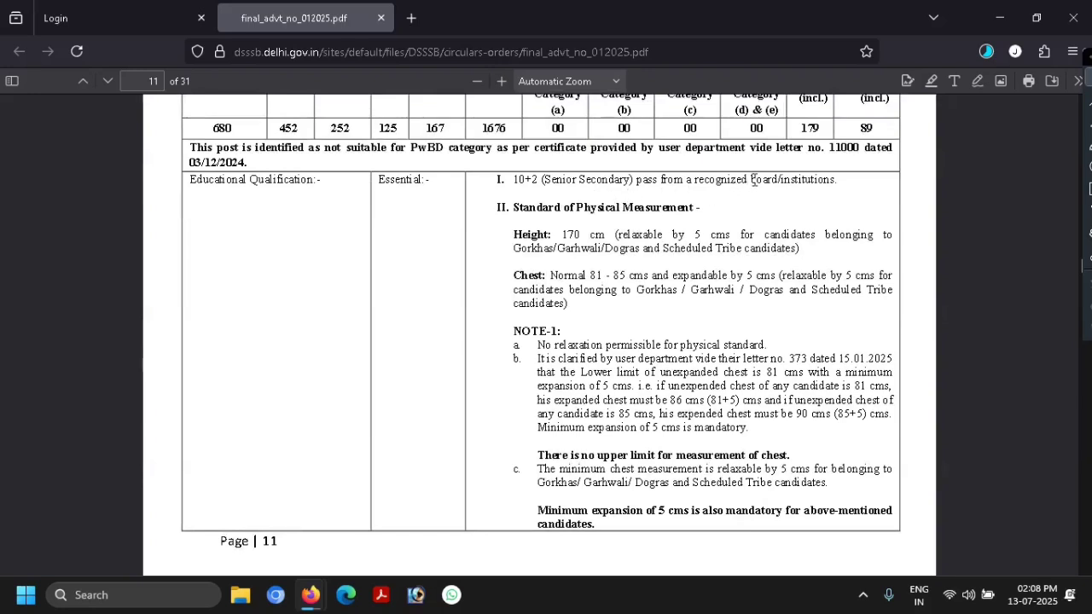
pyautogui.scroll(-1, 682, 203)
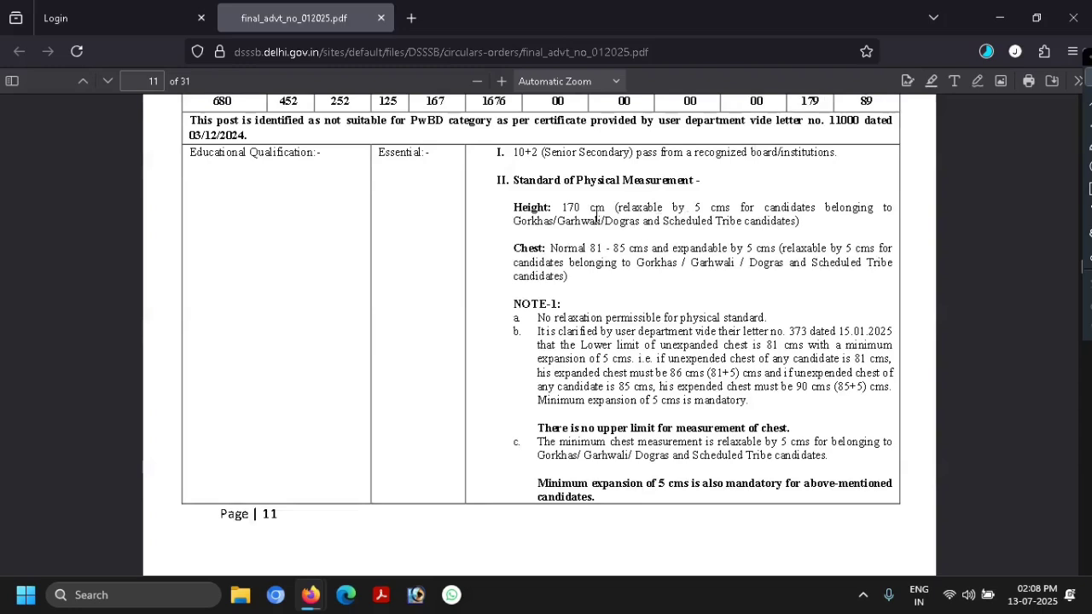
pyautogui.scroll(-1, 596, 215)
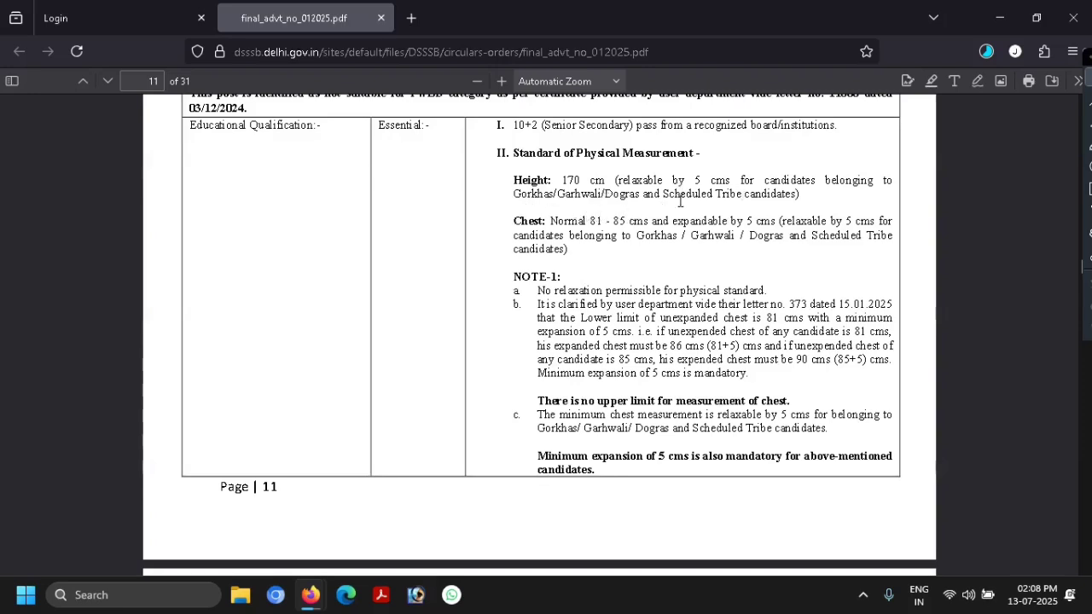
pyautogui.scroll(-1, 816, 207)
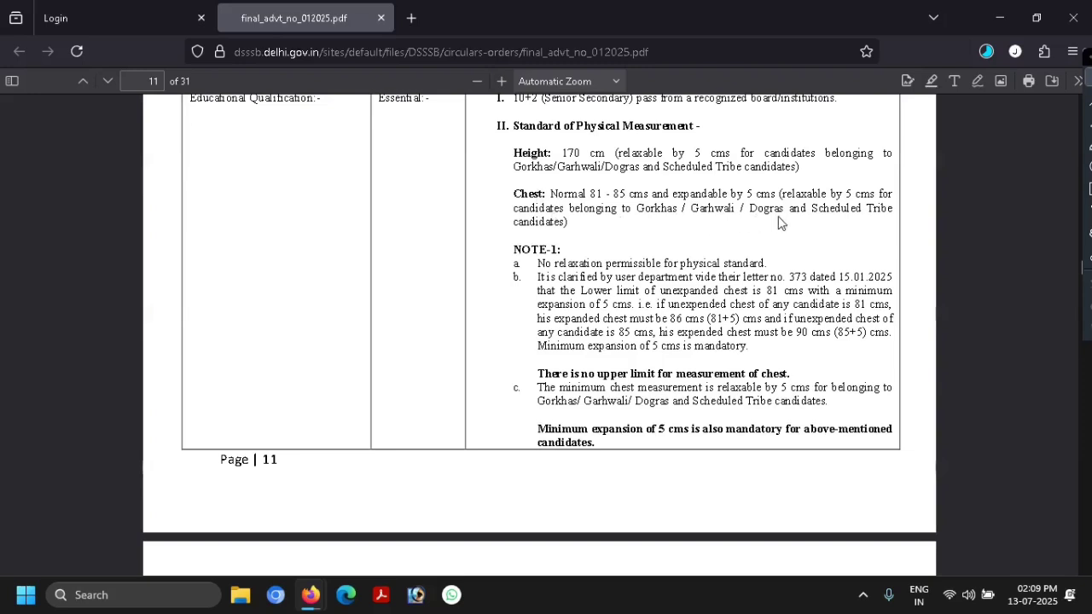
pyautogui.scroll(-1, 578, 252)
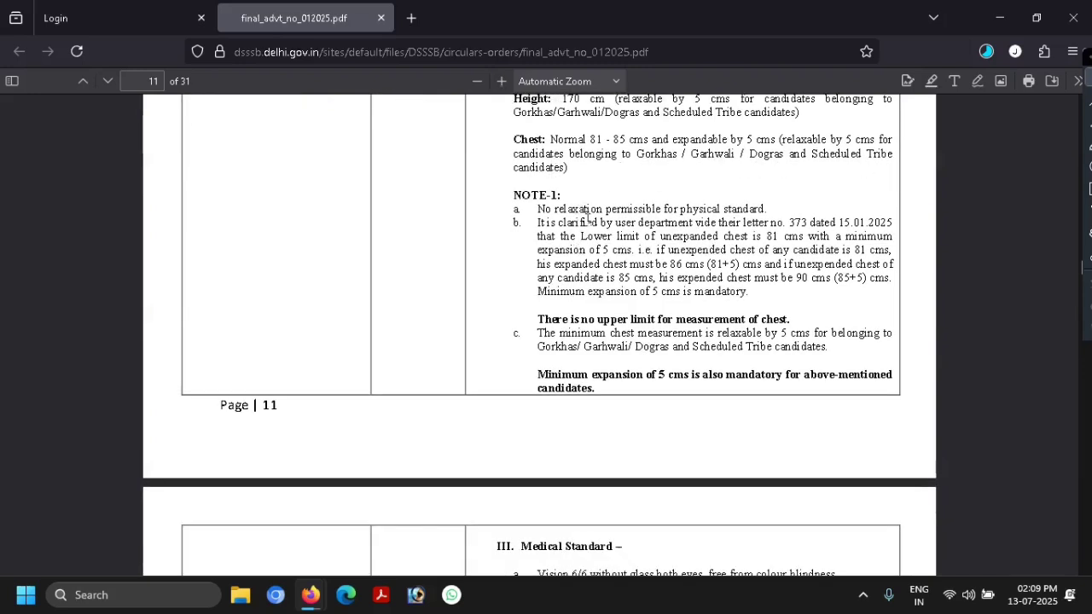
pyautogui.scroll(-1, 628, 219)
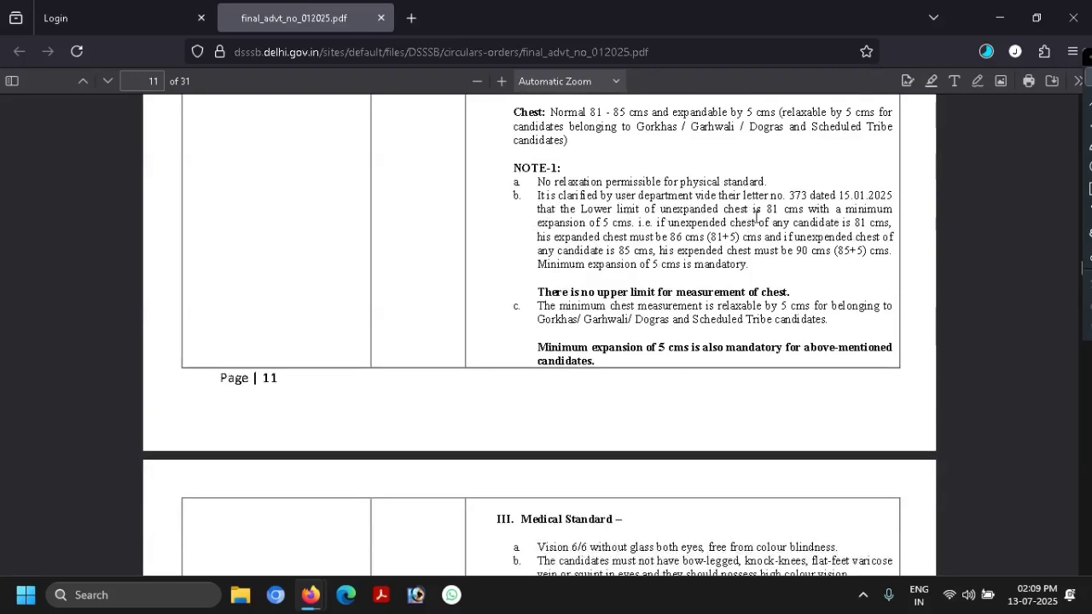
pyautogui.scroll(-2, 755, 218)
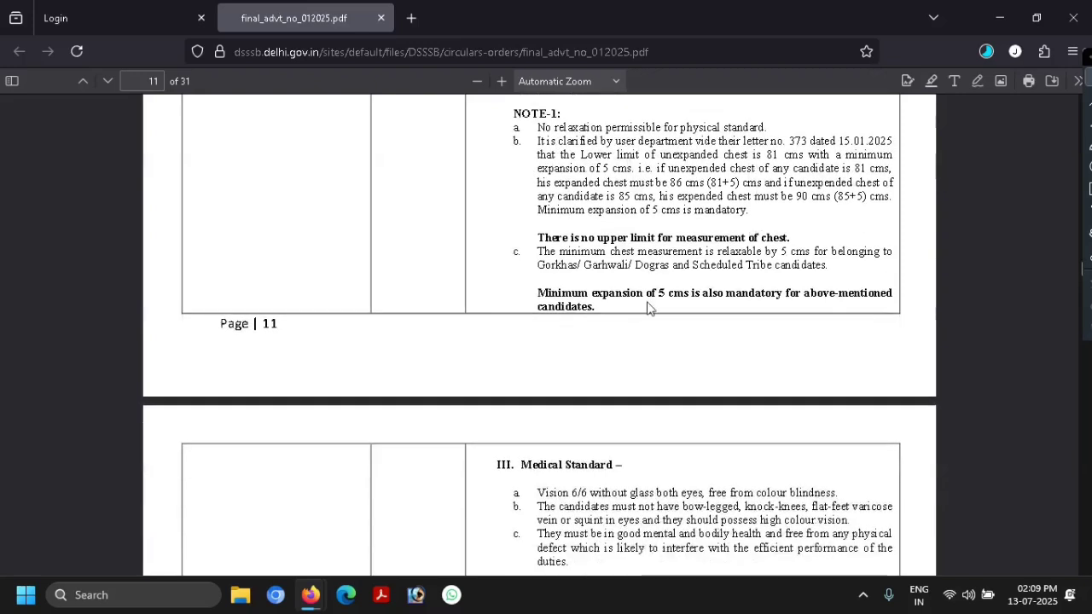
pyautogui.scroll(-2, 708, 303)
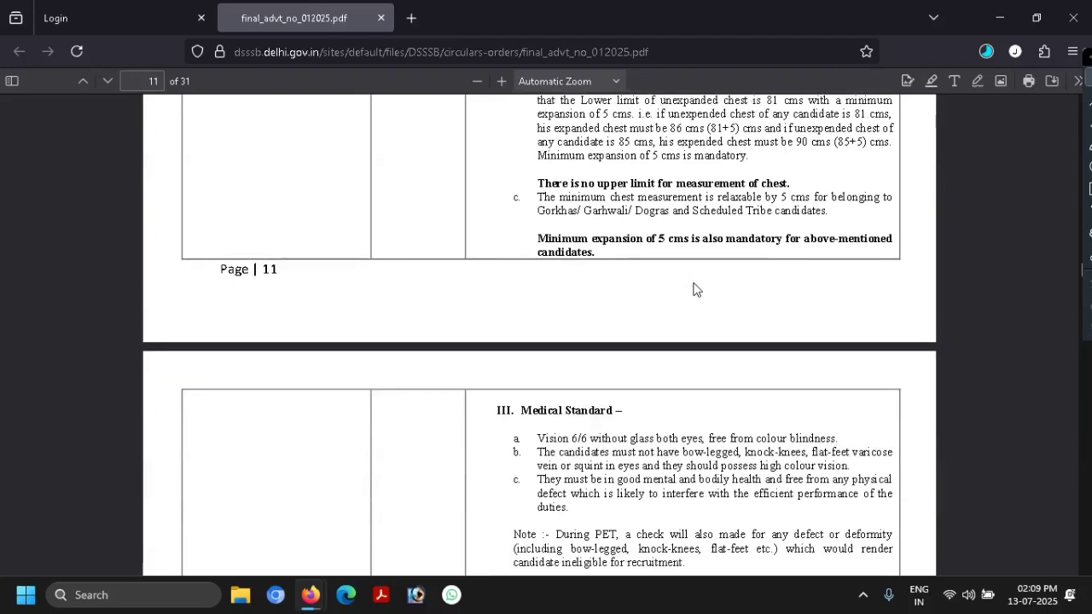
# - Scroll page 12 to the ex-servicemen PET: 1600-metre race, Long Jump and High Jump
pyautogui.scroll(-7, 693, 289)
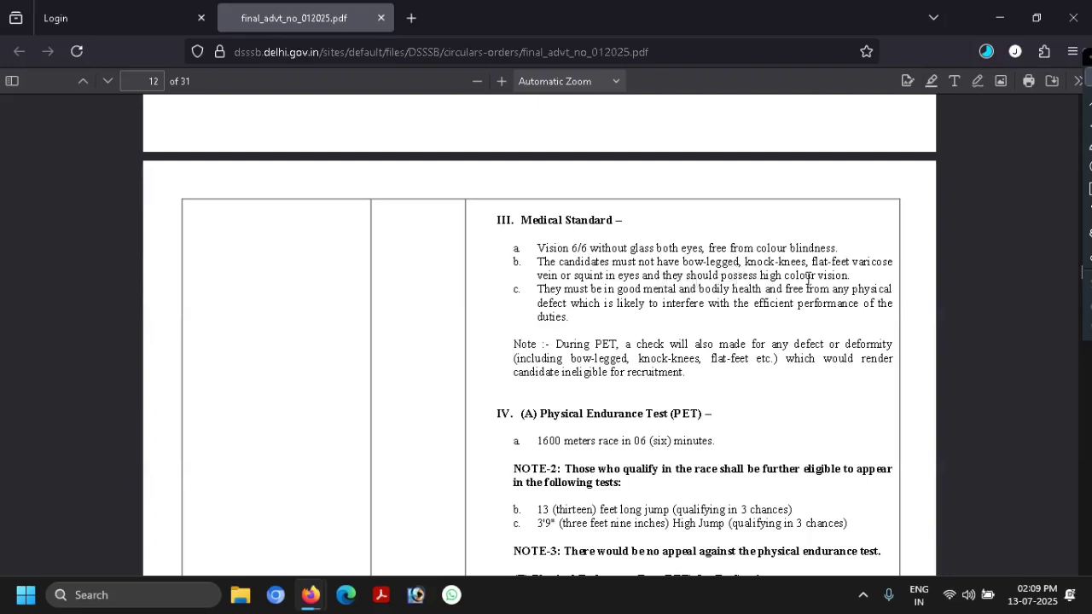
pyautogui.scroll(-1, 739, 289)
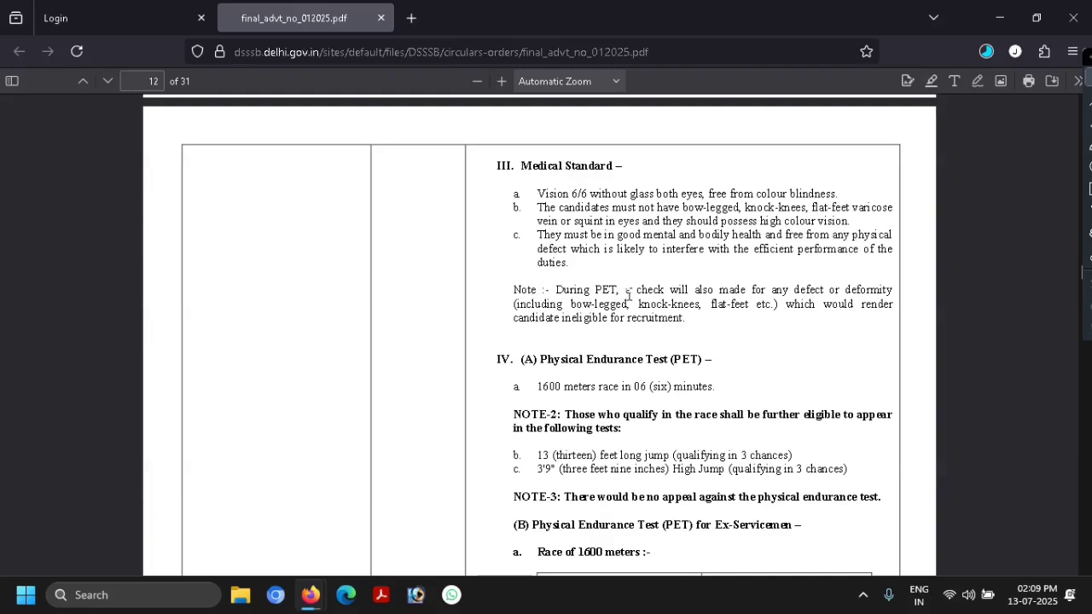
pyautogui.scroll(-1, 629, 295)
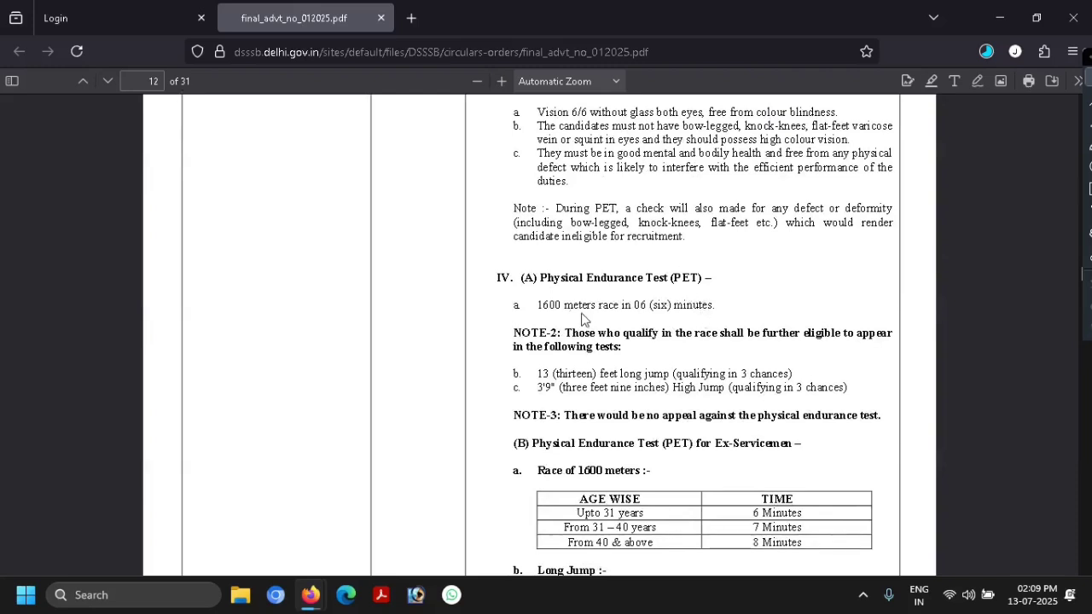
pyautogui.scroll(-3, 699, 318)
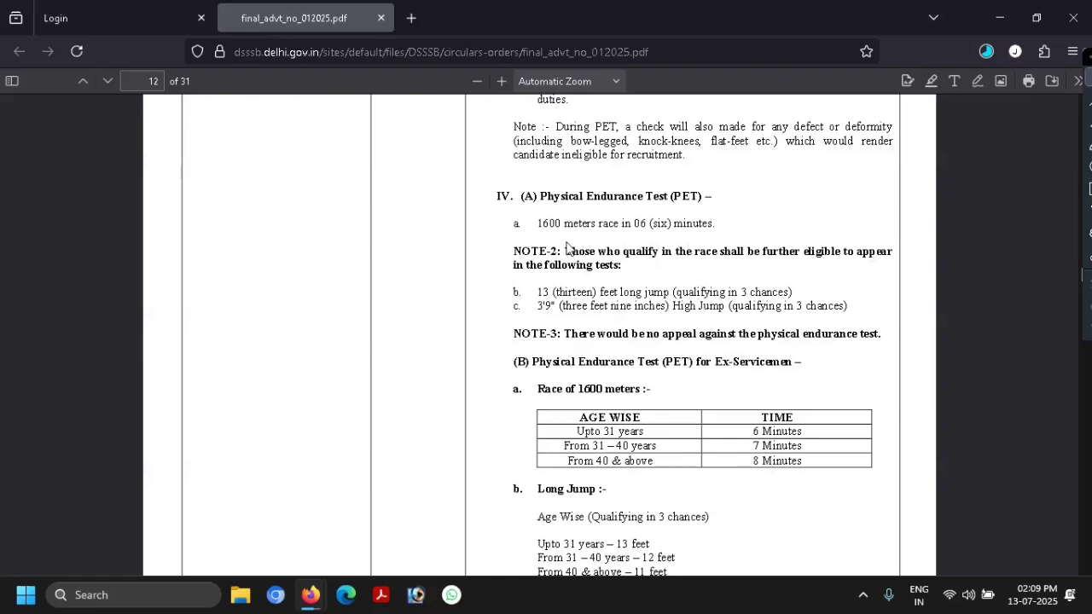
pyautogui.scroll(-1, 747, 252)
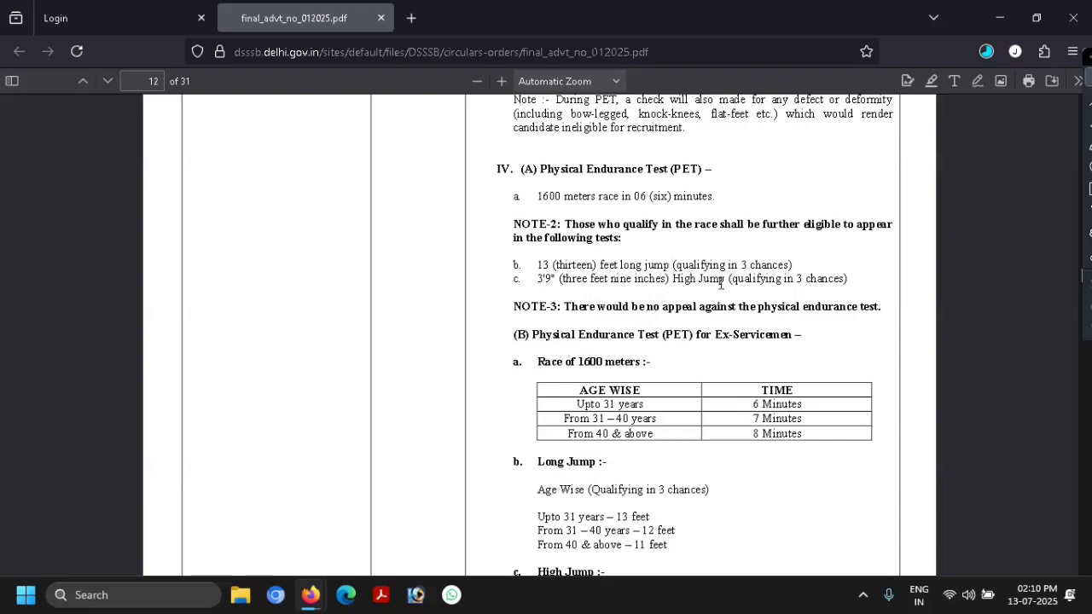
pyautogui.scroll(-4, 860, 287)
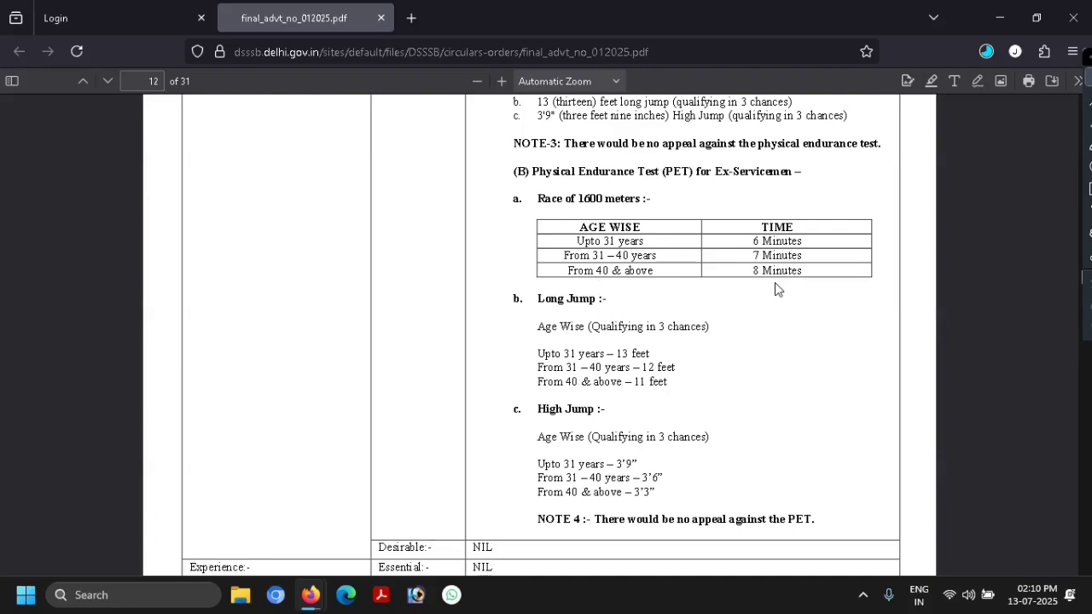
# - Scroll to post 16/25, Laboratory Technician for Delhi Jal Board, with 30 vacancies
pyautogui.scroll(-2, 777, 288)
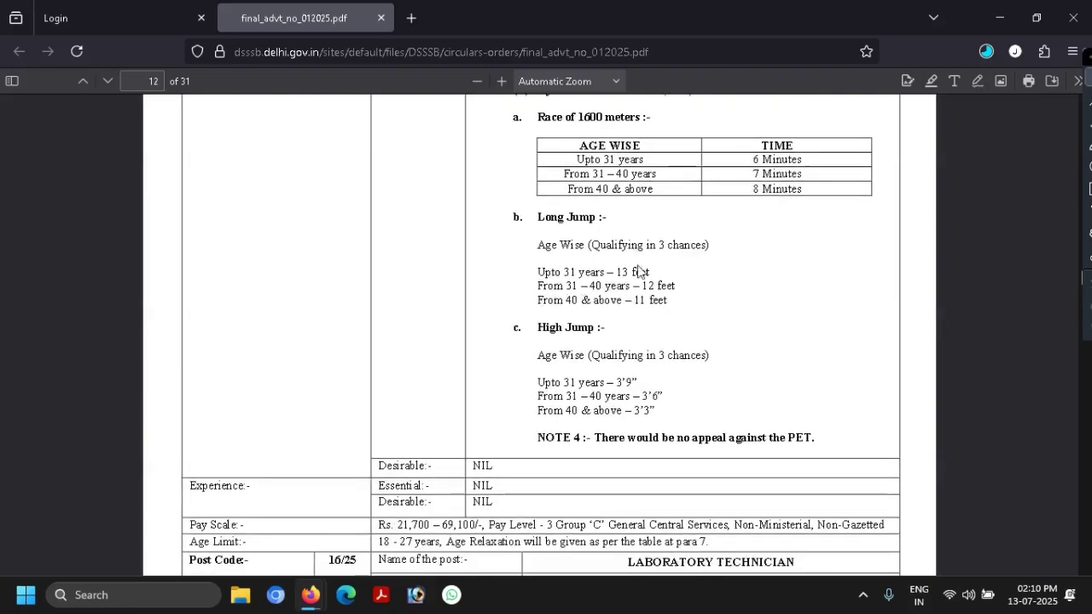
pyautogui.scroll(-1, 636, 270)
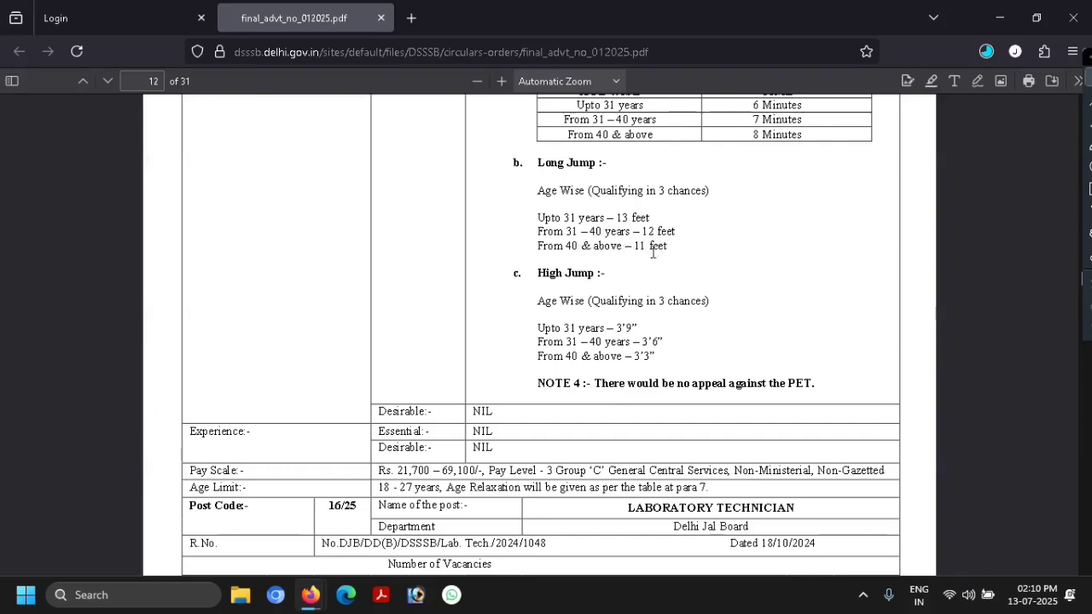
pyautogui.scroll(-2, 682, 260)
pyautogui.scroll(-5, 561, 259)
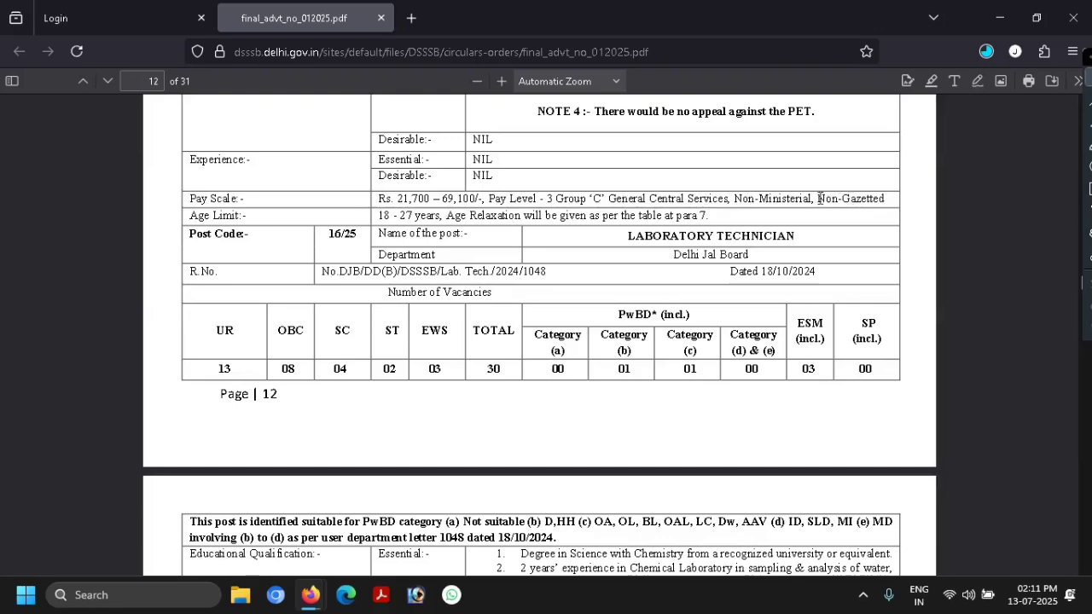
# - Scroll past How to Apply and Application Fees to the page 16 Examination Scheme table
pyautogui.scroll(-1, 512, 267)
pyautogui.scroll(-8, 512, 267)
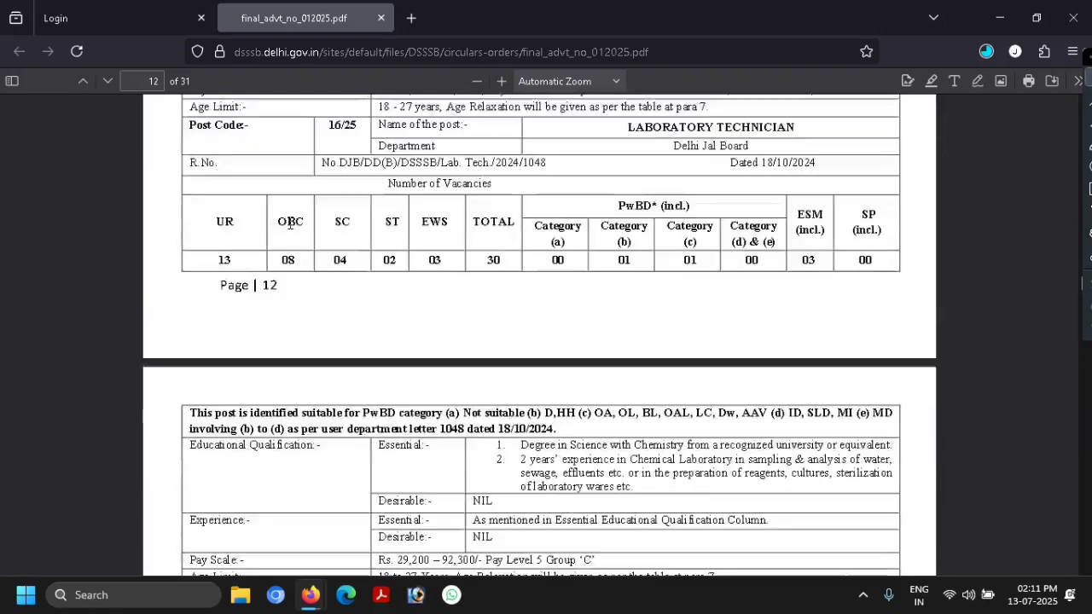
pyautogui.scroll(-20, 623, 310)
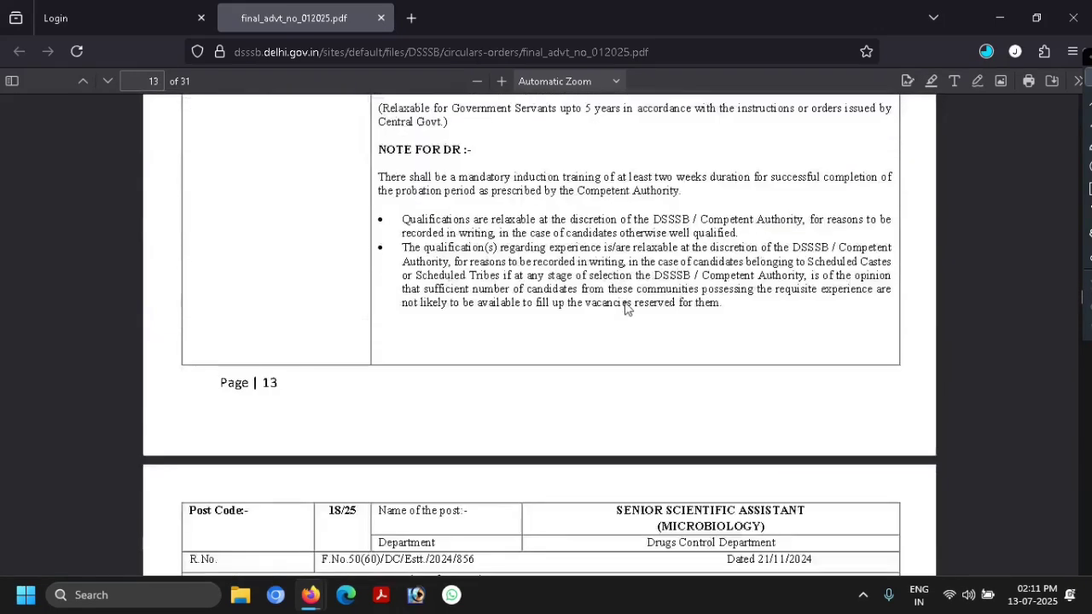
pyautogui.scroll(-18, 624, 314)
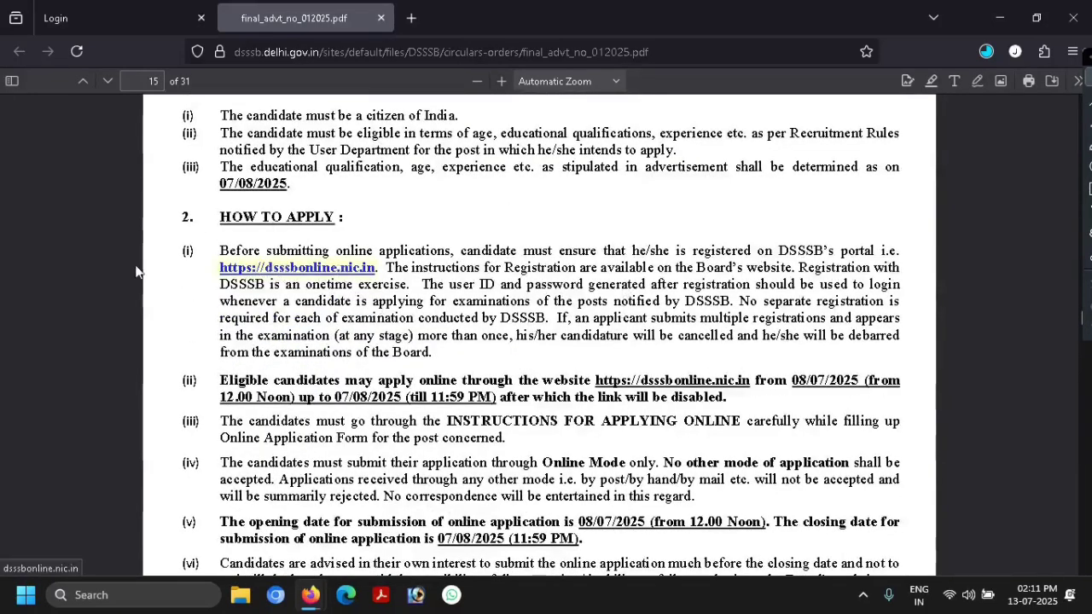
pyautogui.scroll(-4, 311, 247)
pyautogui.scroll(-12, 309, 243)
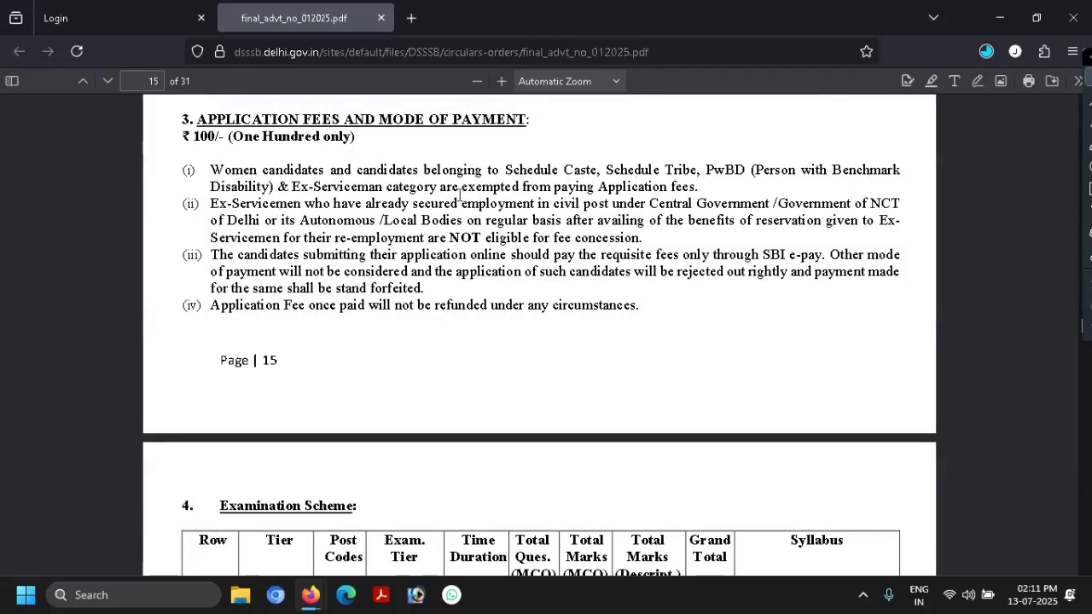
pyautogui.scroll(-5, 394, 233)
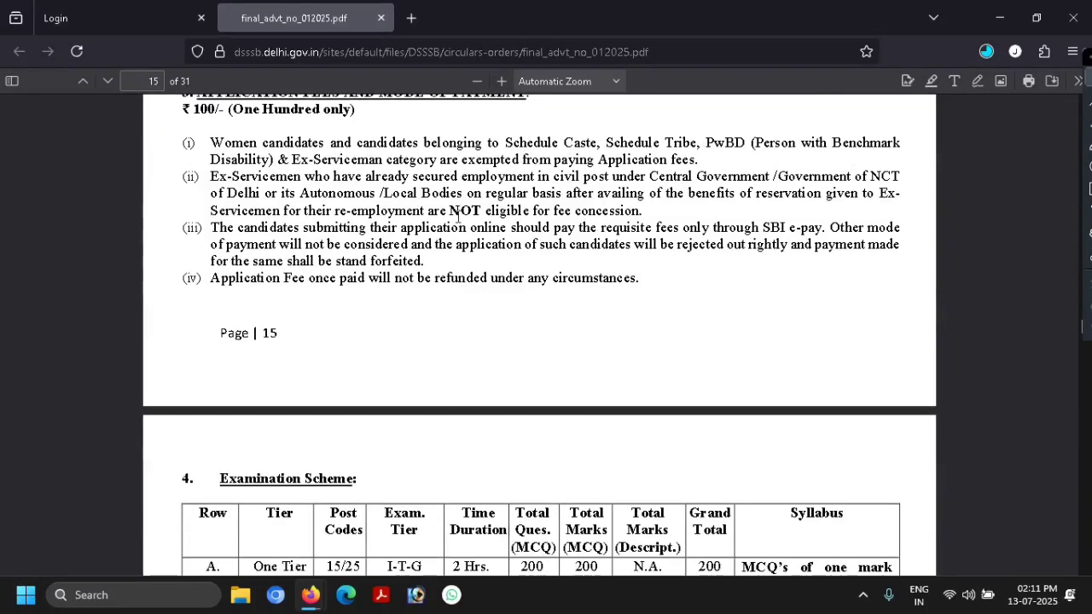
pyautogui.scroll(-2, 394, 233)
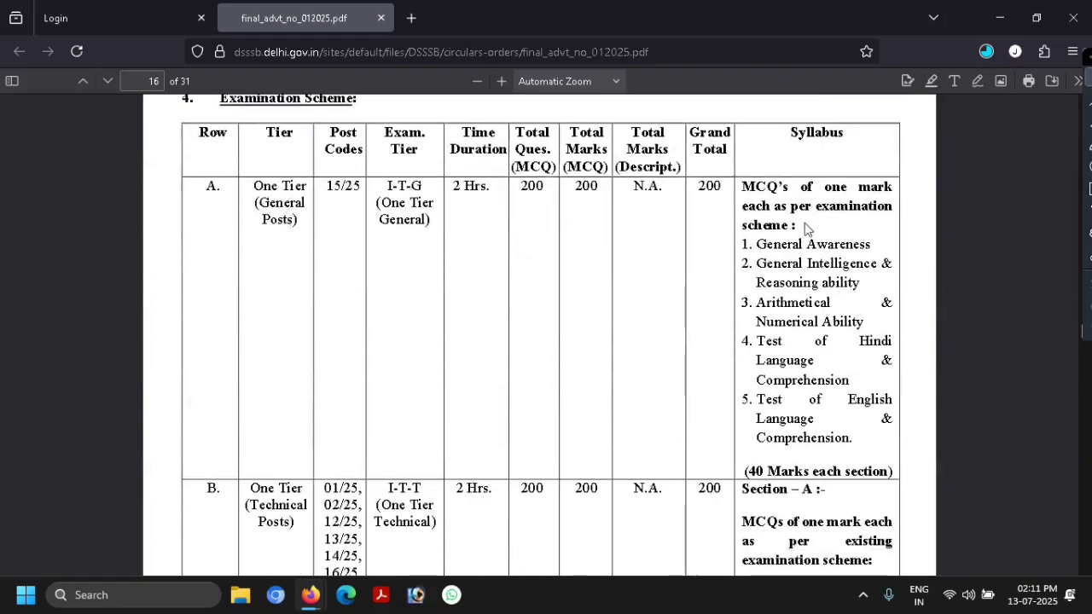
# - Scroll past Mode of Selection and merit rules to the page 20 Age Relaxation table
pyautogui.scroll(-1, 807, 224)
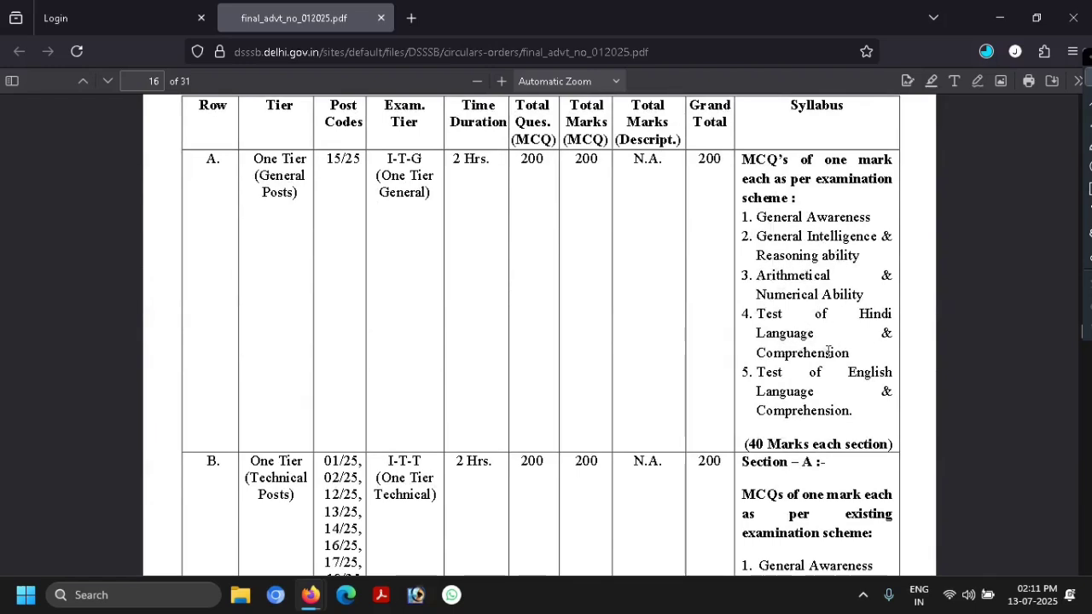
pyautogui.scroll(-10, 823, 397)
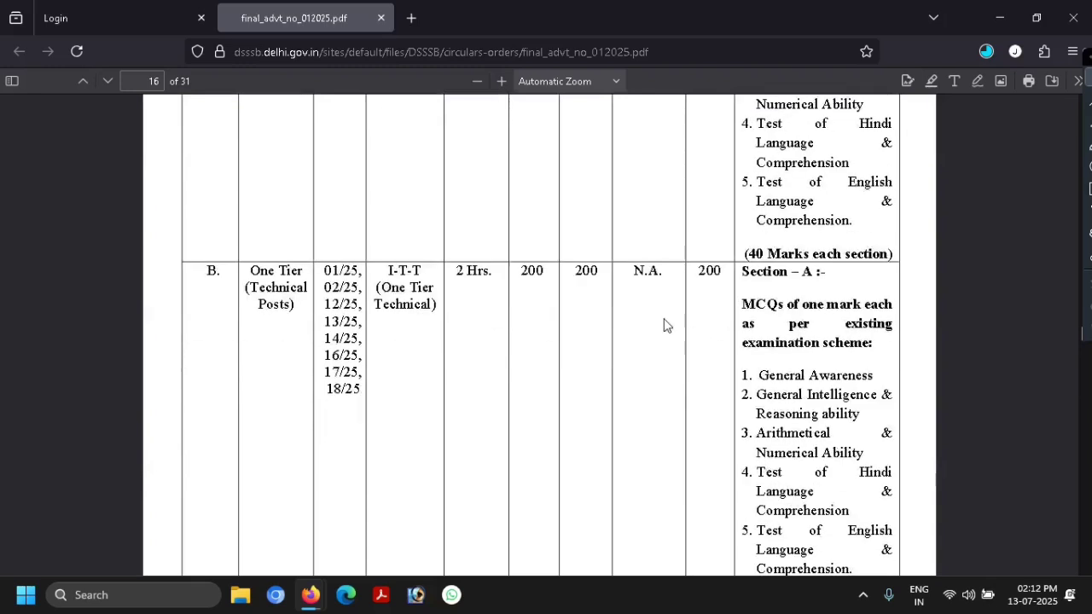
pyautogui.scroll(-13, 790, 284)
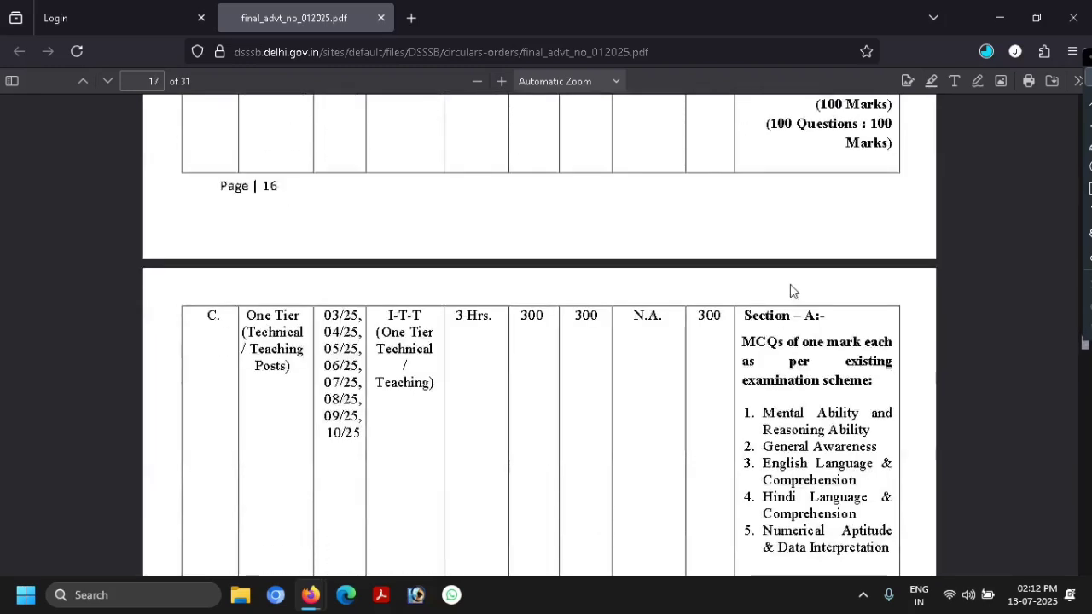
pyautogui.scroll(-4, 796, 275)
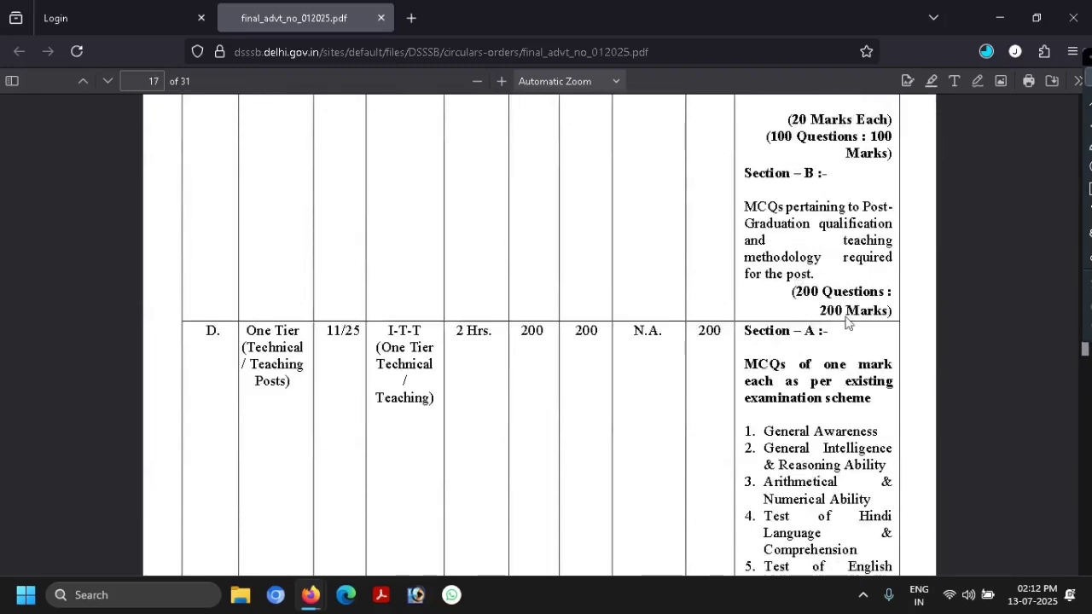
pyautogui.scroll(-11, 848, 322)
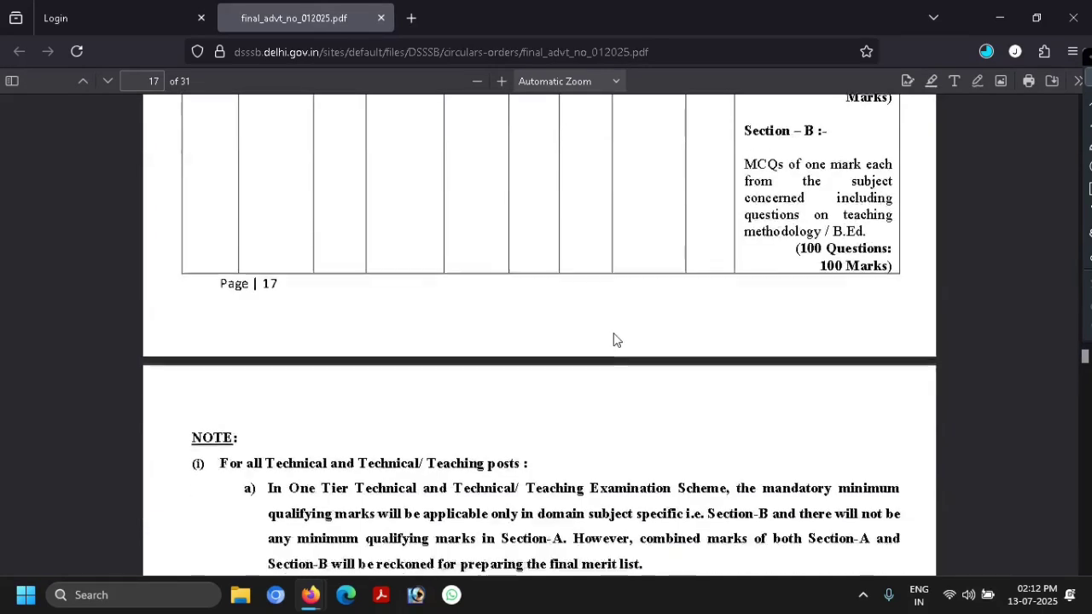
pyautogui.scroll(-20, 617, 340)
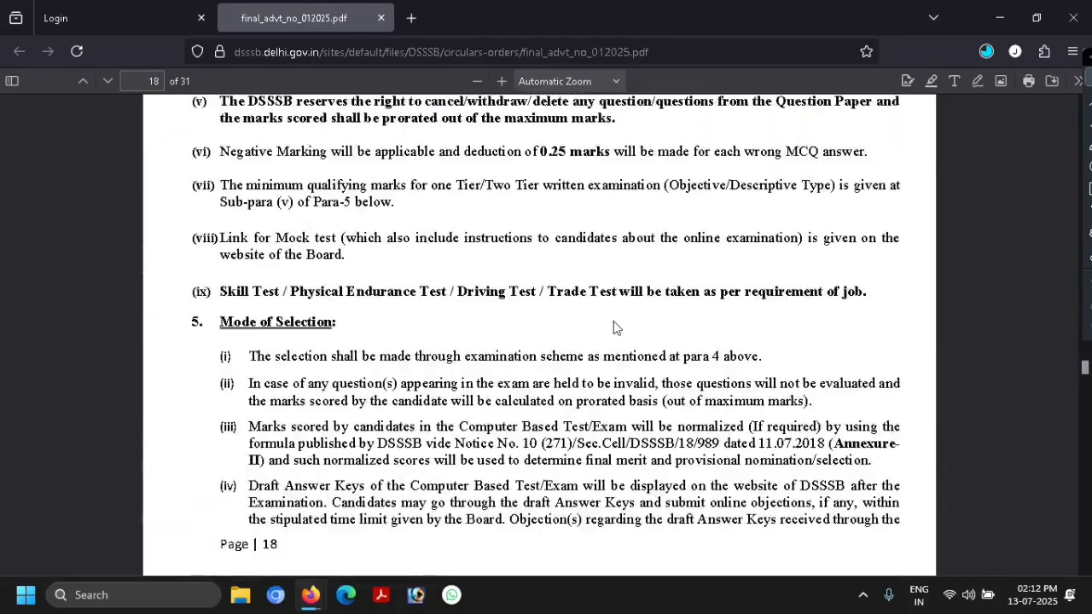
pyautogui.scroll(-15, 617, 328)
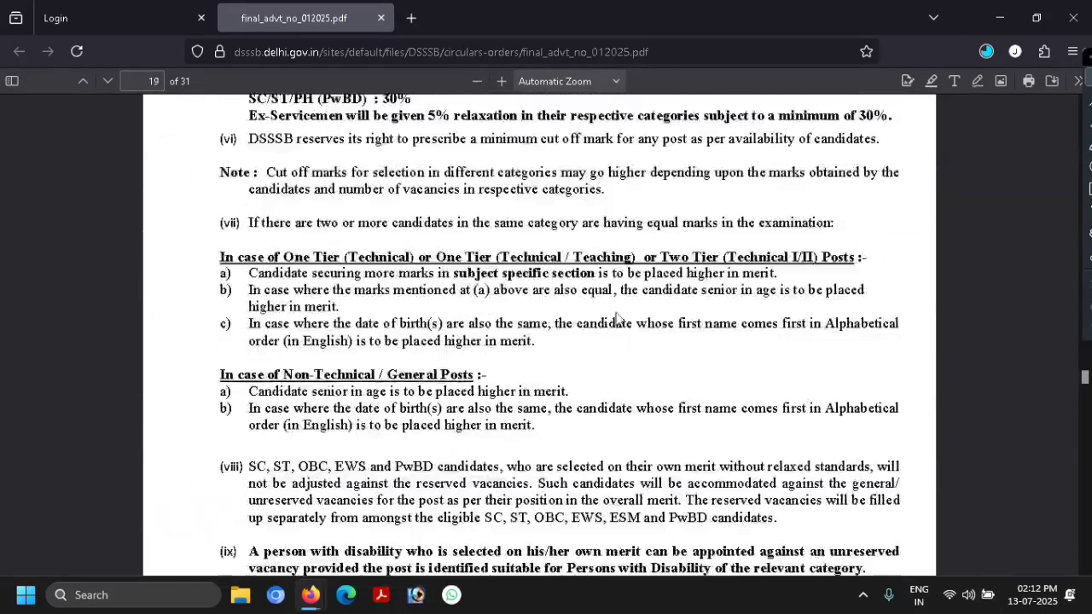
pyautogui.scroll(-17, 617, 317)
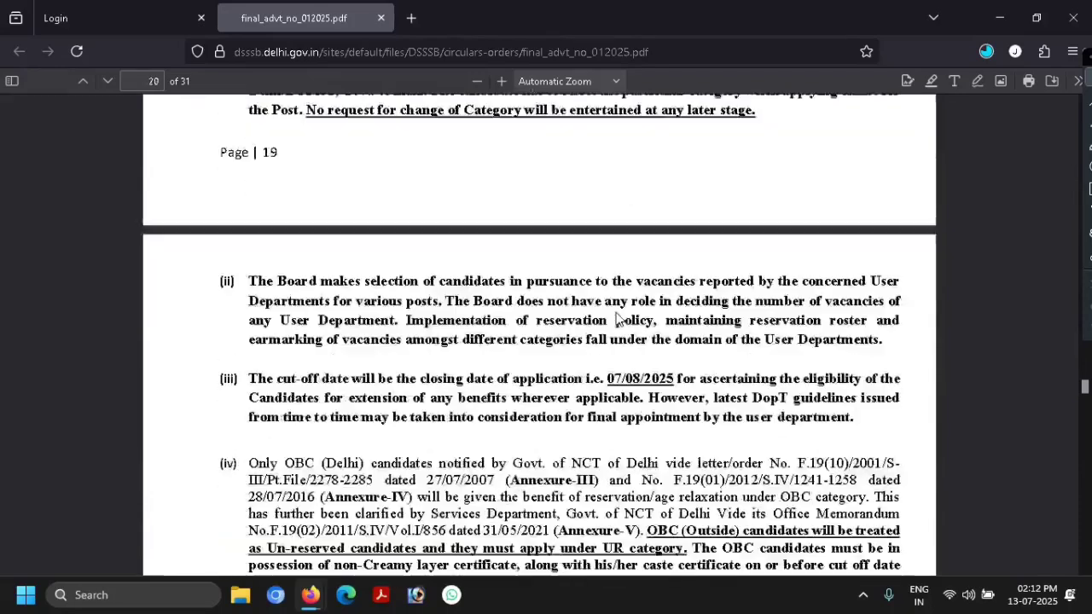
pyautogui.scroll(-20, 617, 317)
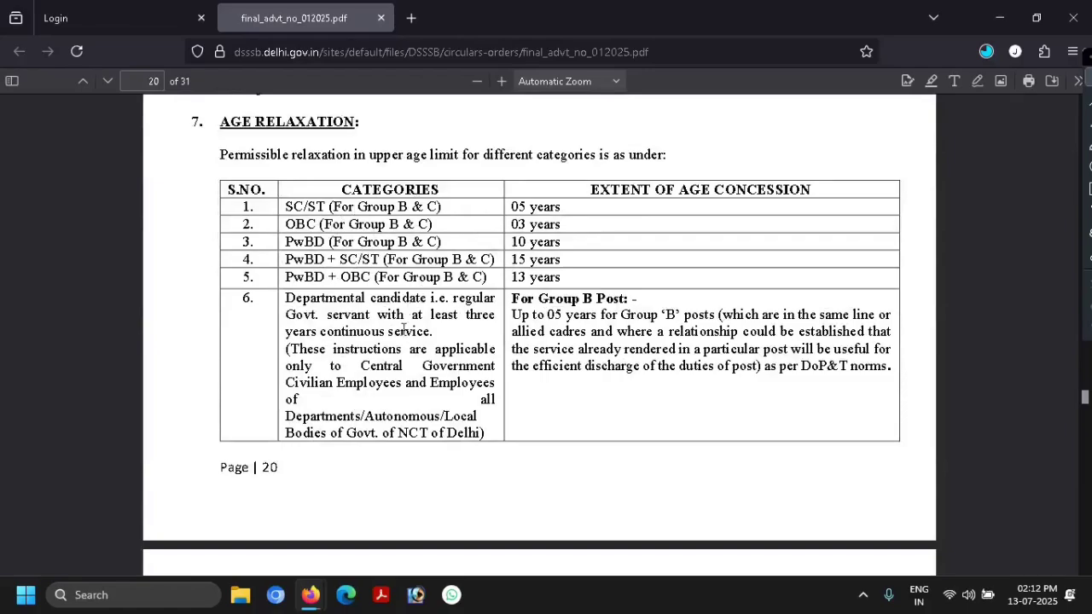
# - Scroll through sections 8–10 and the annexures to the end of the advertisement
pyautogui.scroll(-20, 403, 329)
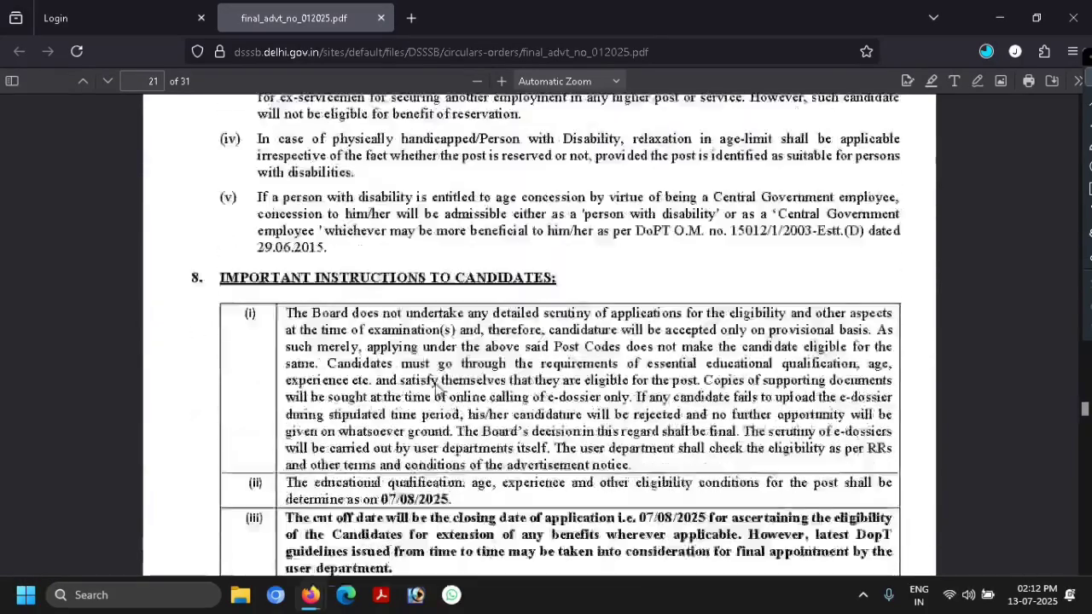
pyautogui.scroll(-20, 437, 389)
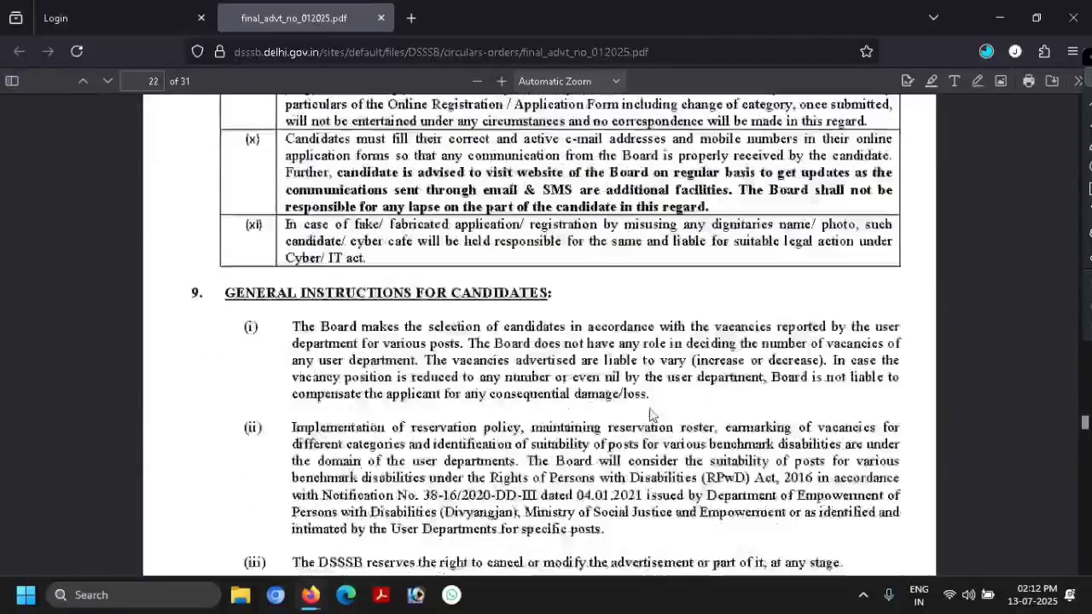
pyautogui.scroll(-20, 651, 414)
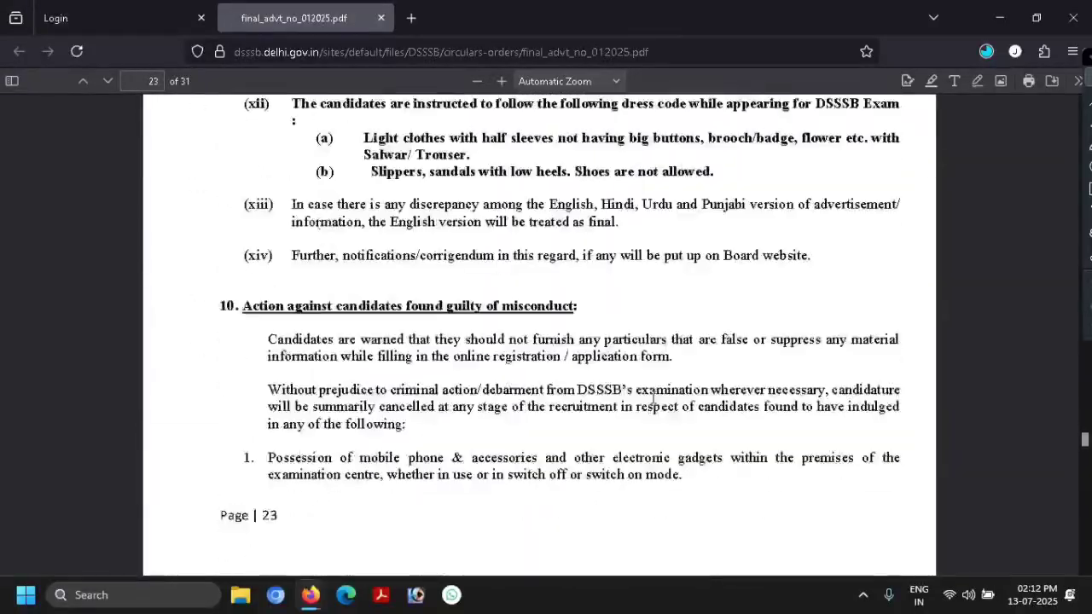
pyautogui.scroll(-20, 652, 399)
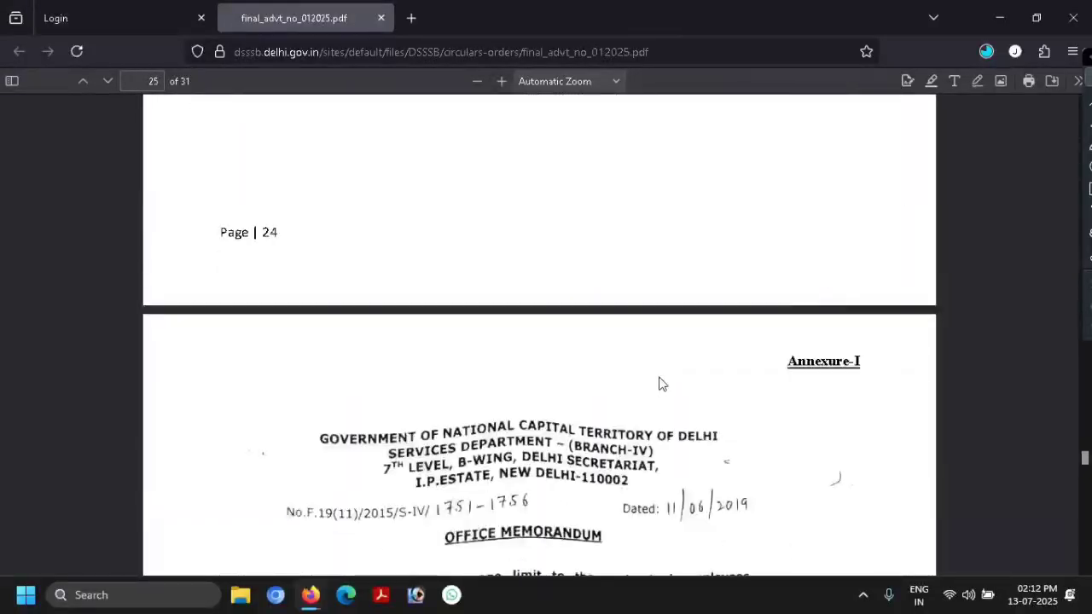
pyautogui.scroll(-20, 659, 384)
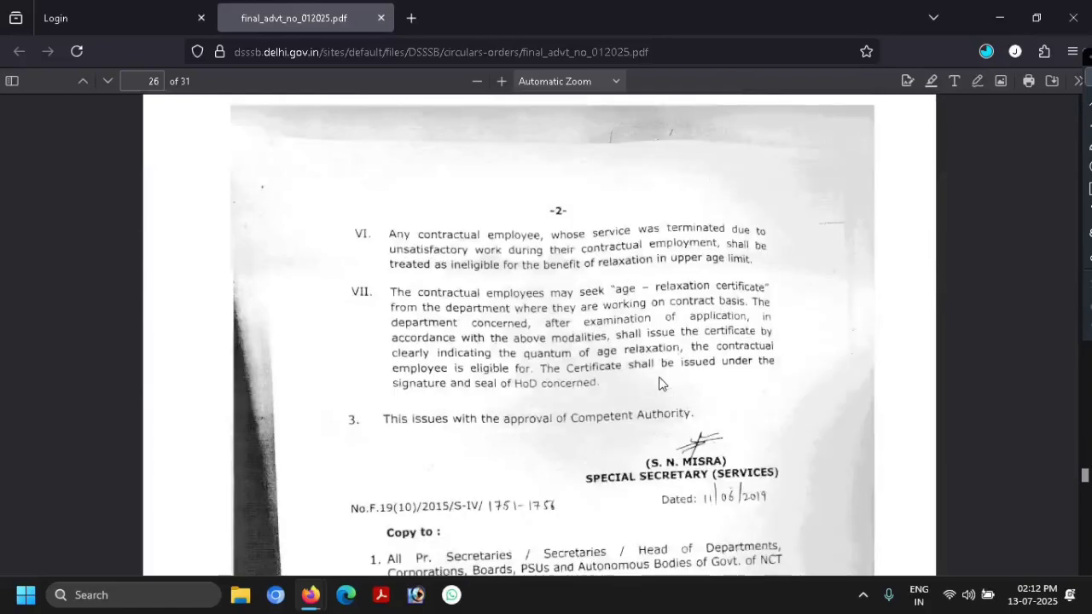
pyautogui.scroll(-20, 659, 384)
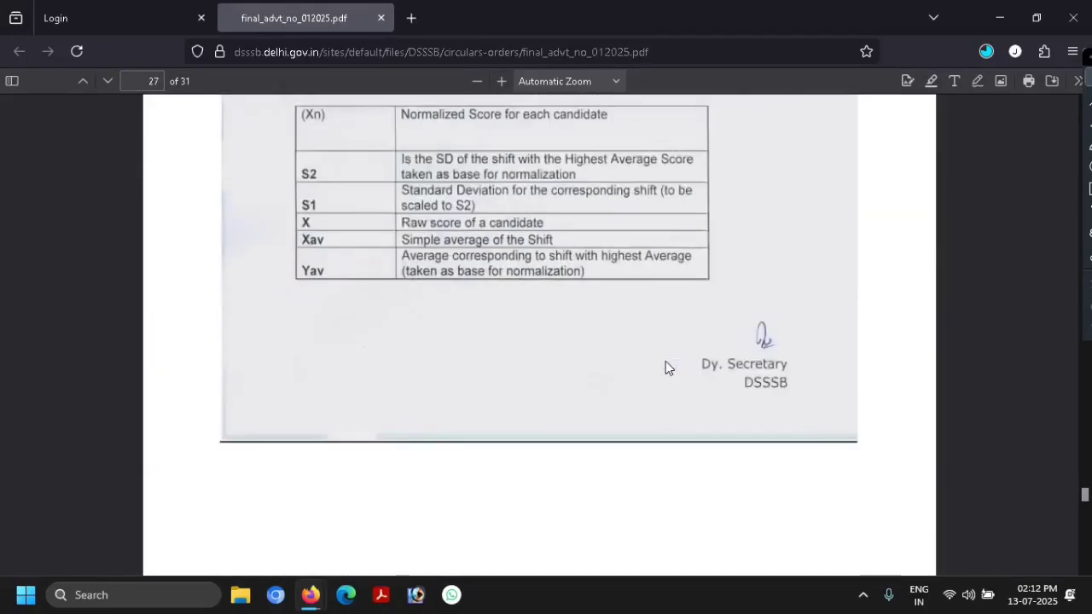
pyautogui.scroll(-20, 668, 367)
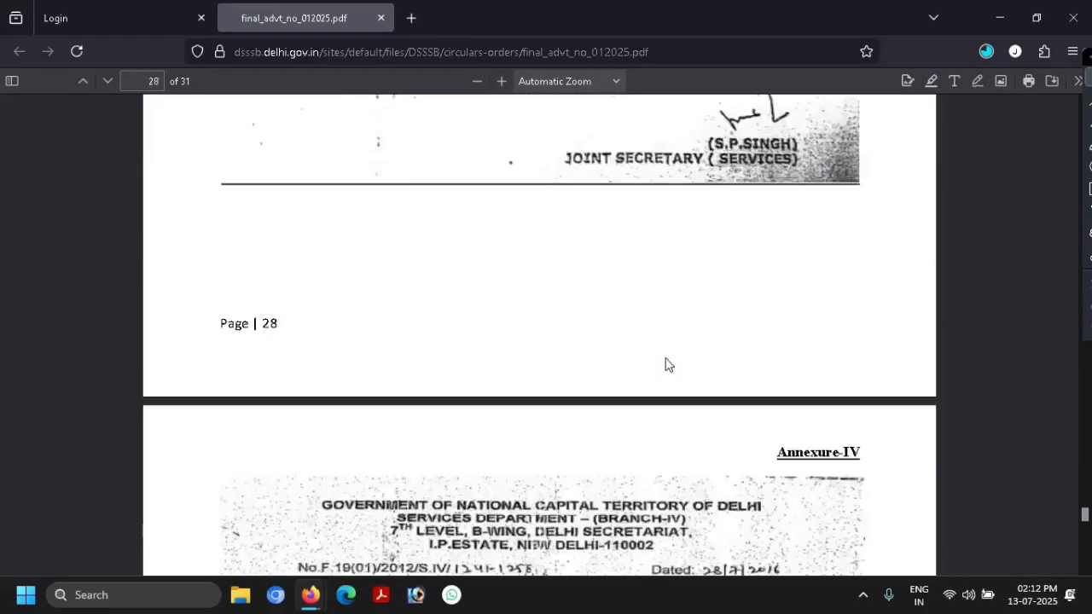
pyautogui.scroll(-14, 668, 365)
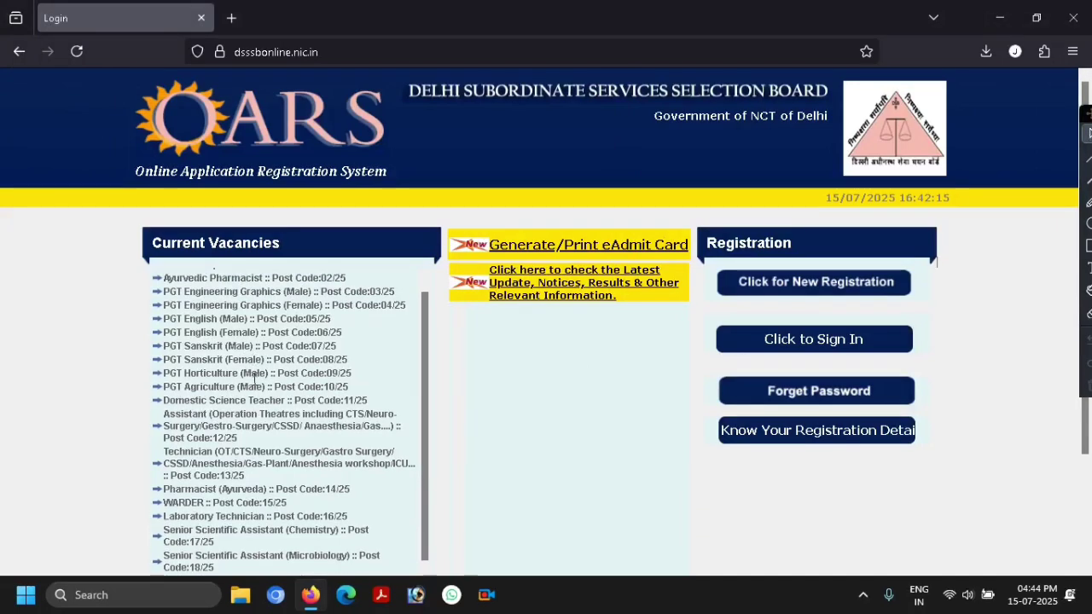
# - Start a new candidate registration from the OARS home page's Registration panel
pyautogui.scroll(-1, 217, 453)
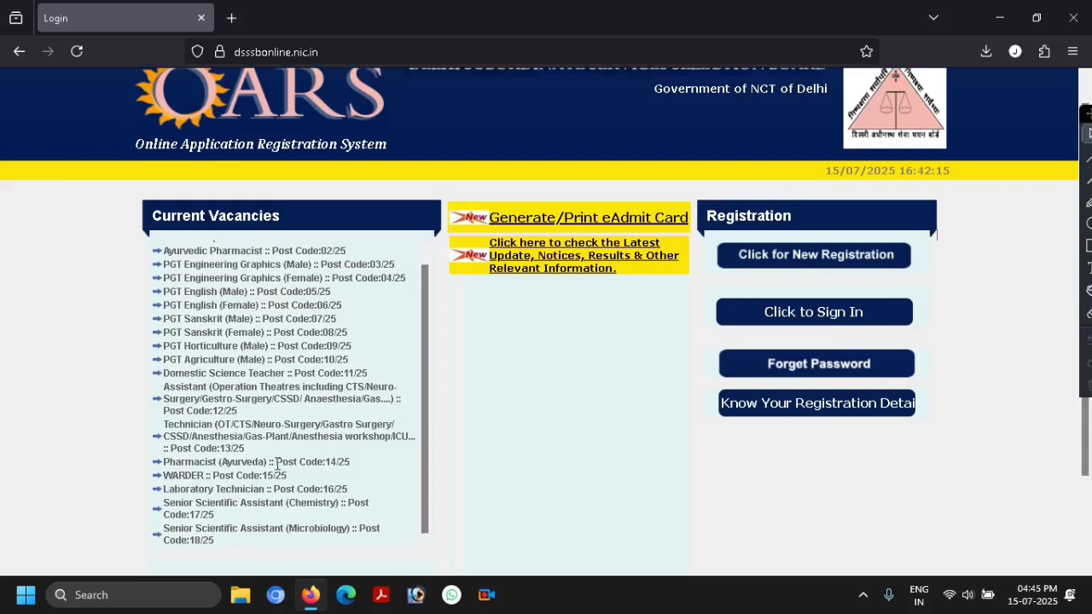
pyautogui.scroll(1, 646, 298)
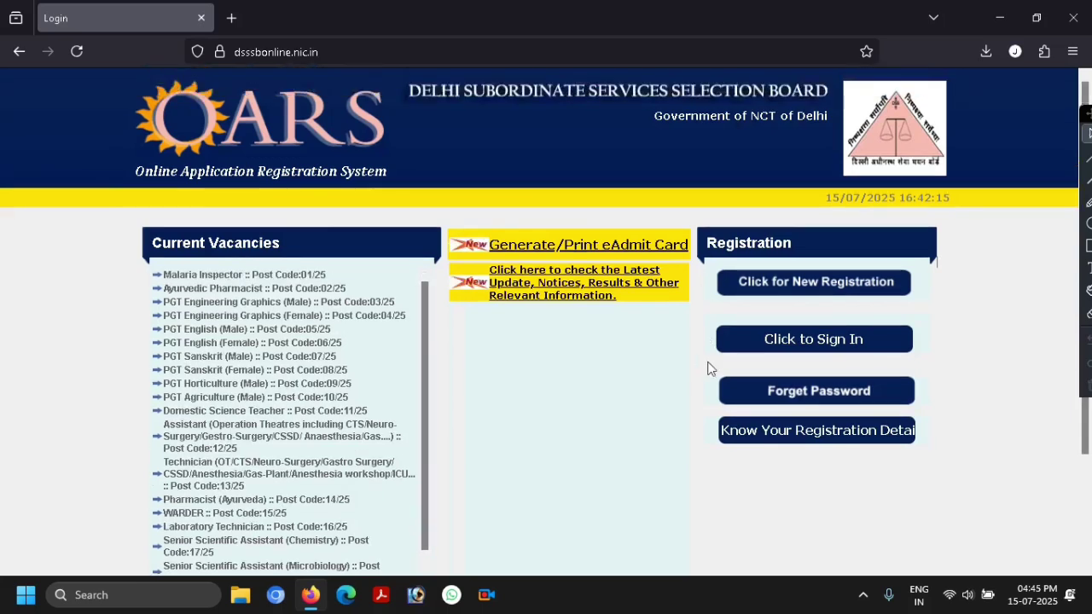
pyautogui.click(774, 292)
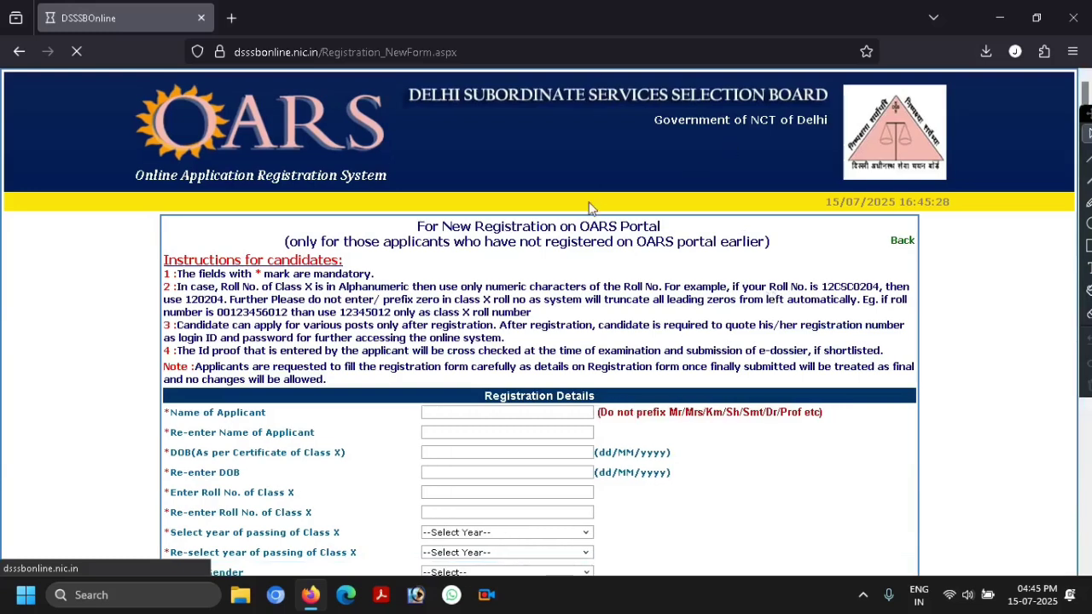
pyautogui.scroll(-2, 565, 234)
pyautogui.scroll(-2, 563, 248)
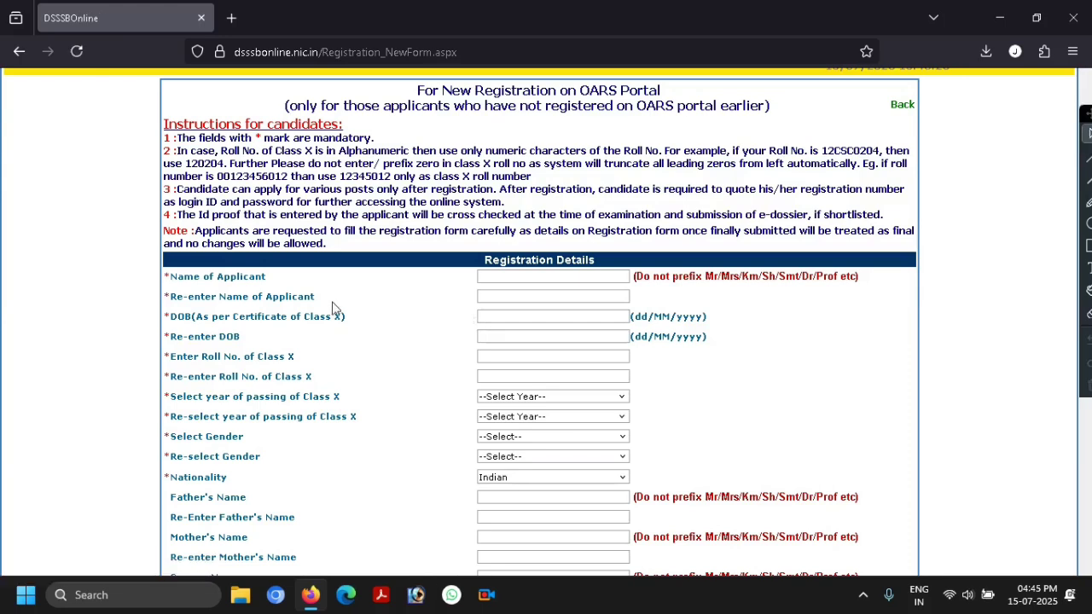
pyautogui.scroll(-1, 282, 311)
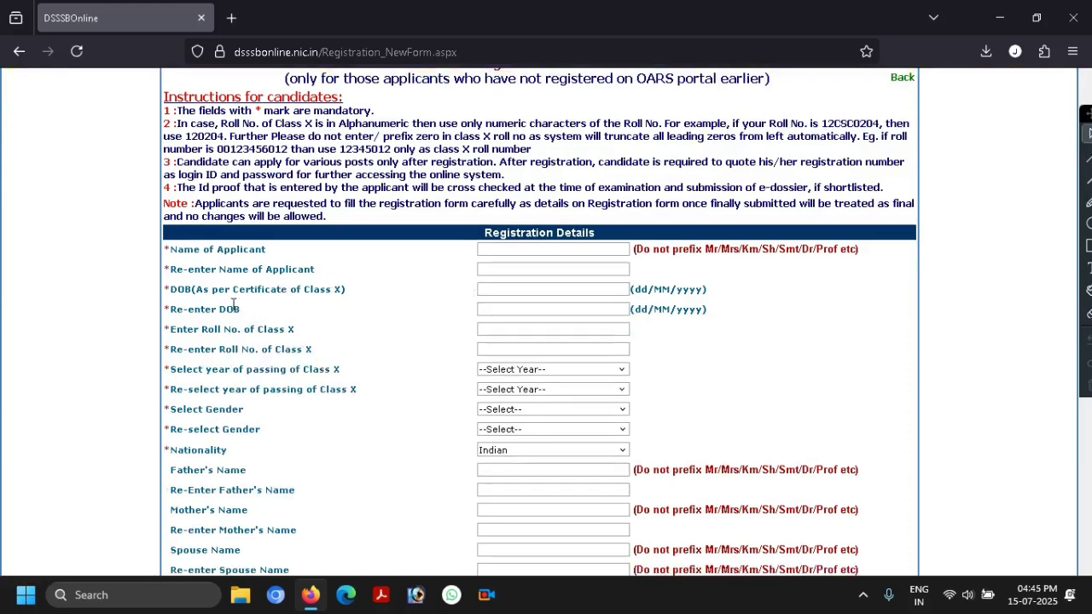
pyautogui.scroll(-1, 233, 305)
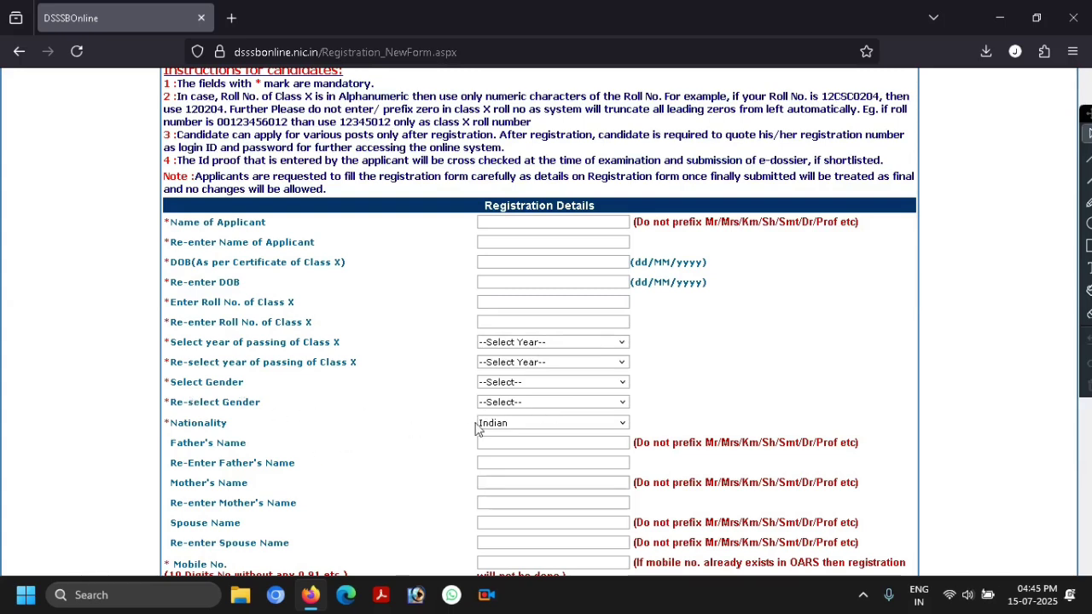
pyautogui.scroll(-1, 510, 431)
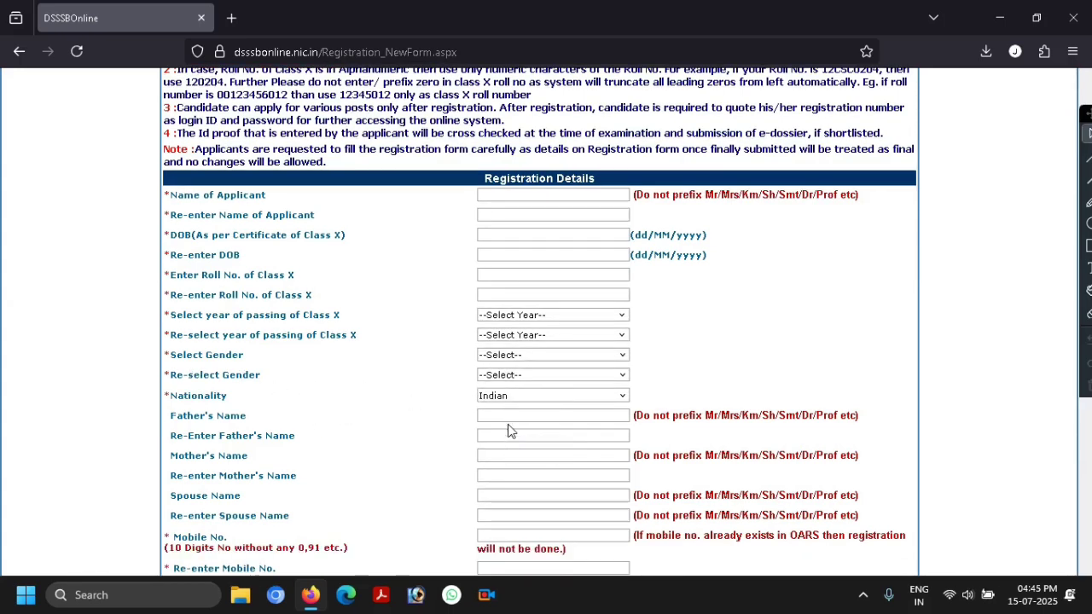
pyautogui.scroll(-1, 405, 422)
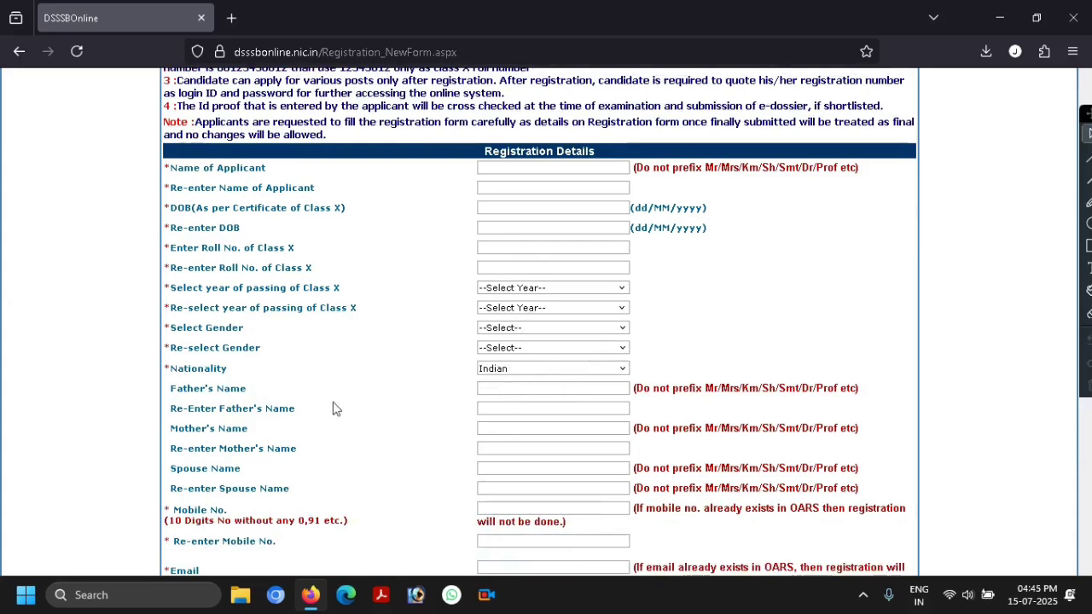
pyautogui.scroll(-1, 477, 418)
pyautogui.scroll(-1, 410, 422)
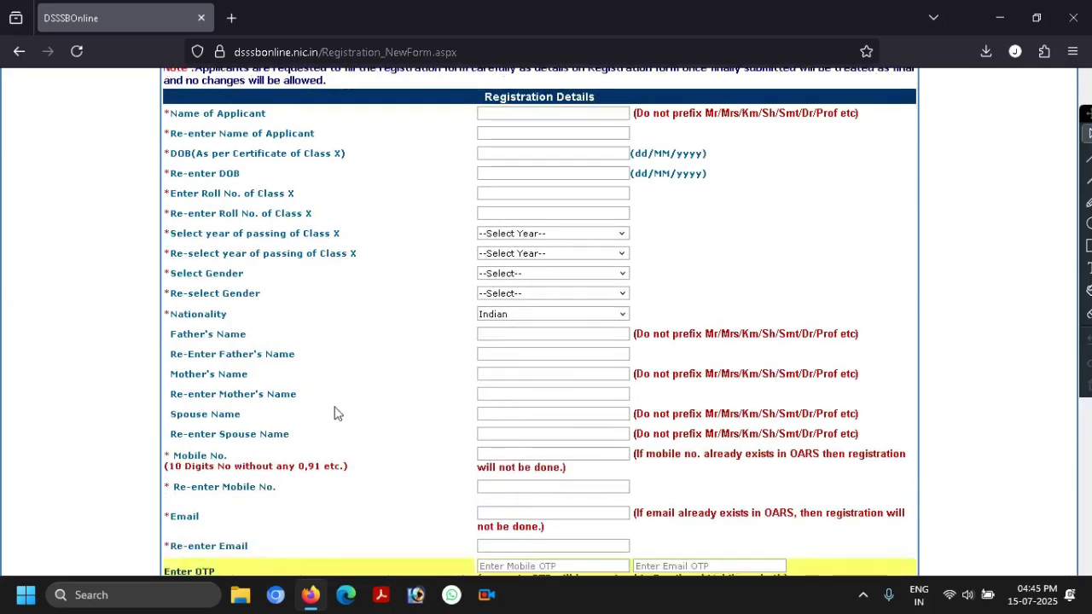
pyautogui.scroll(-1, 290, 438)
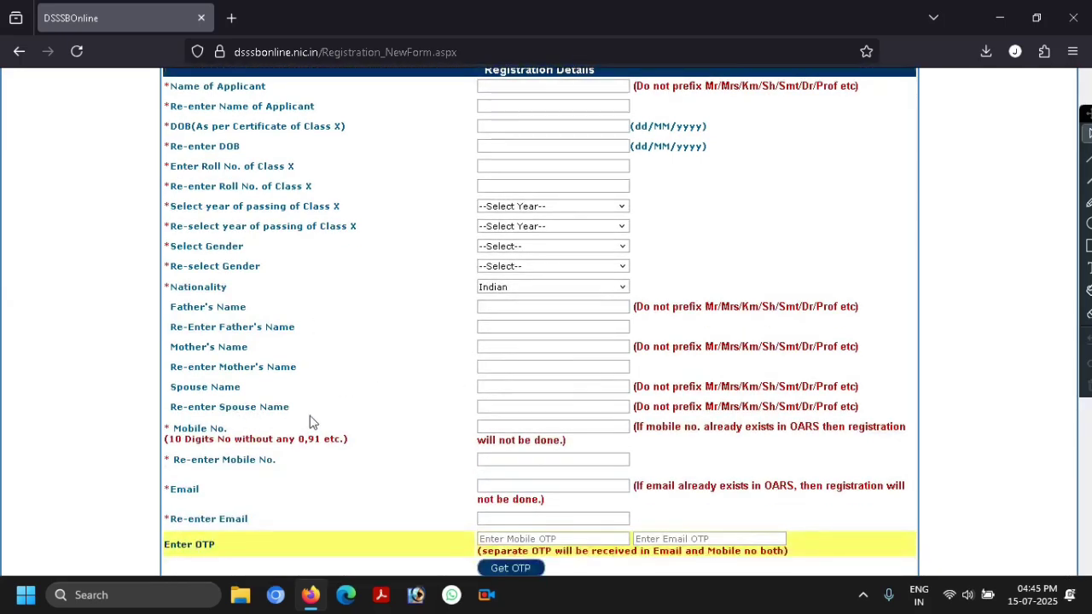
pyautogui.scroll(-2, 378, 398)
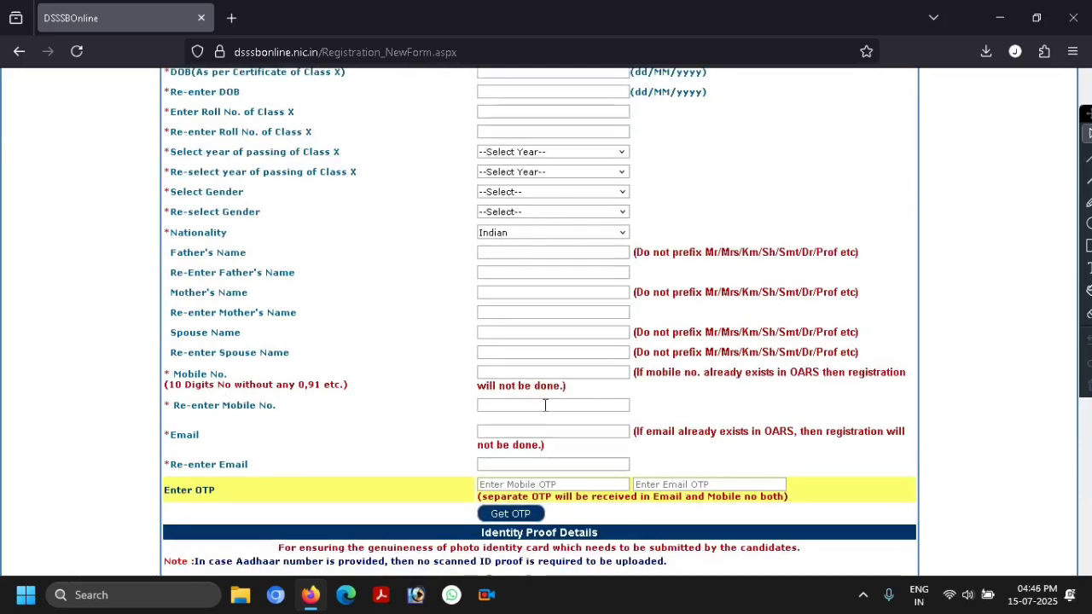
pyautogui.scroll(-1, 517, 405)
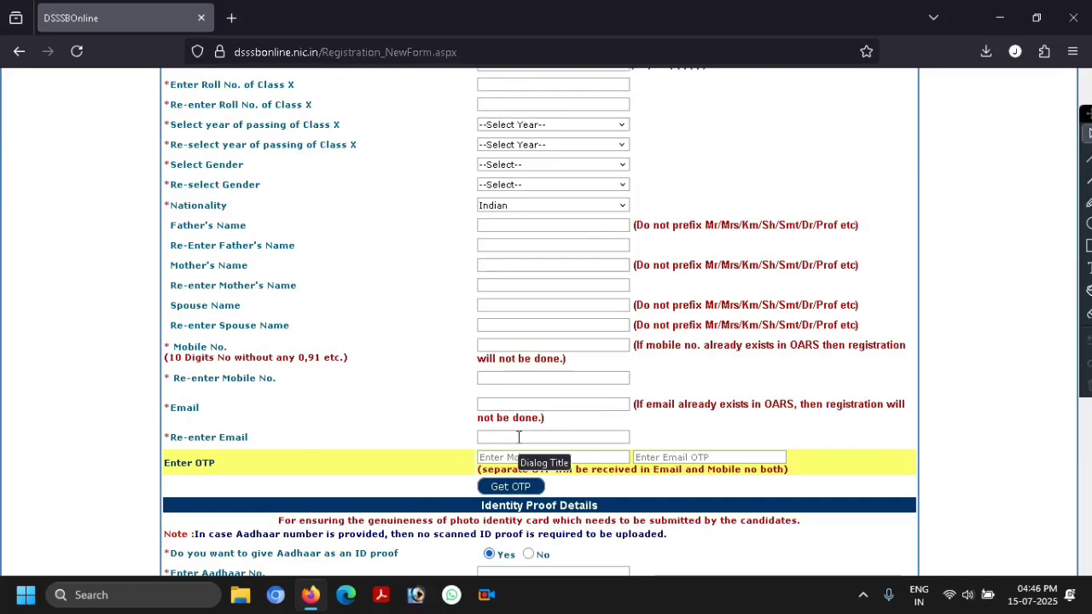
pyautogui.scroll(-1, 518, 437)
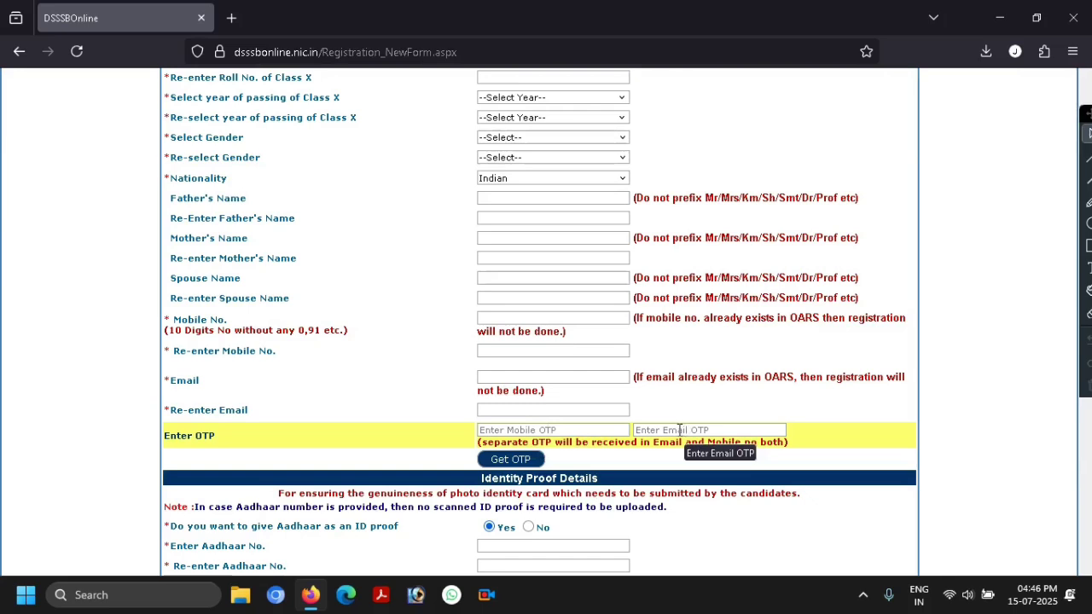
pyautogui.scroll(-1, 679, 430)
pyautogui.scroll(-2, 670, 409)
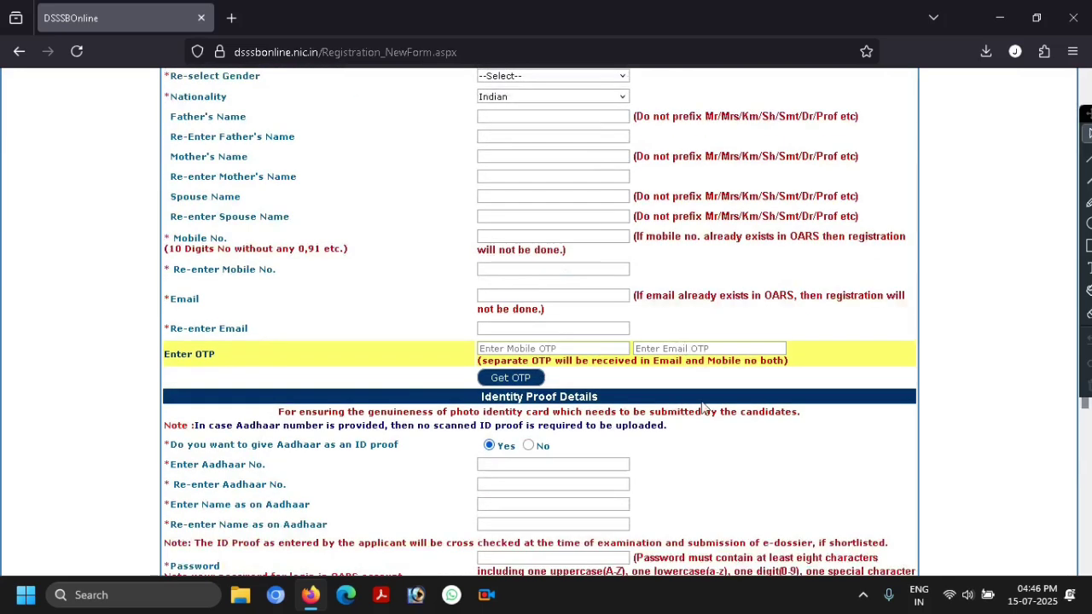
pyautogui.scroll(-1, 473, 358)
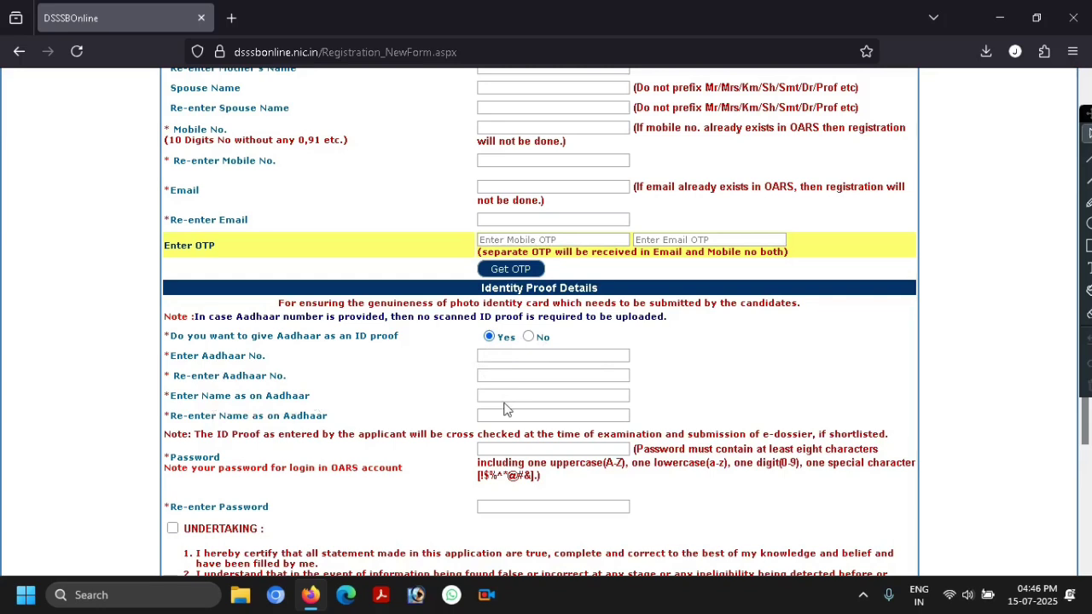
pyautogui.scroll(-2, 342, 431)
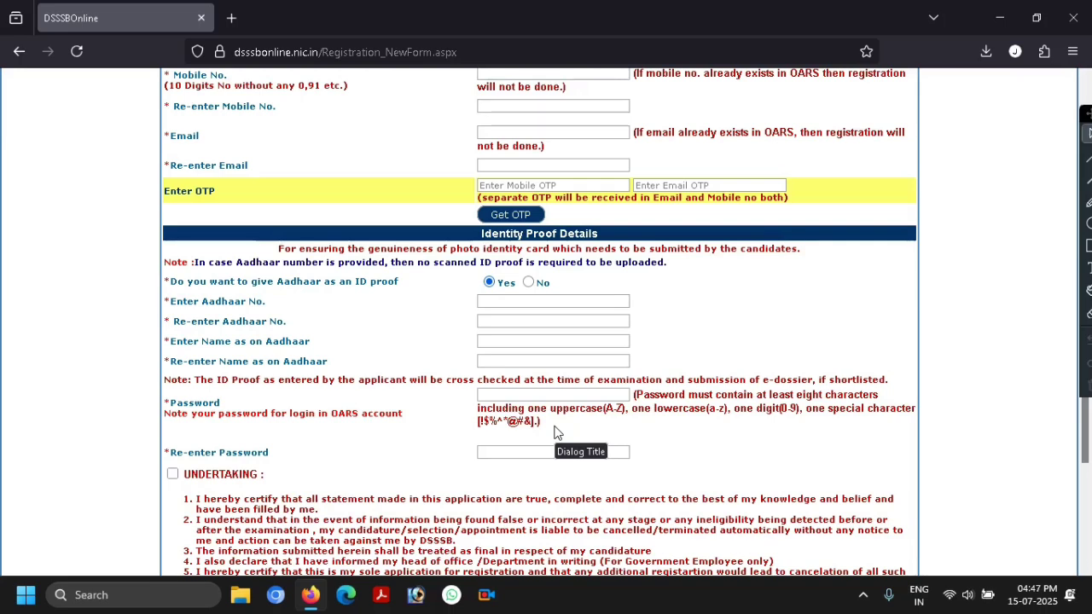
pyautogui.scroll(-2, 244, 399)
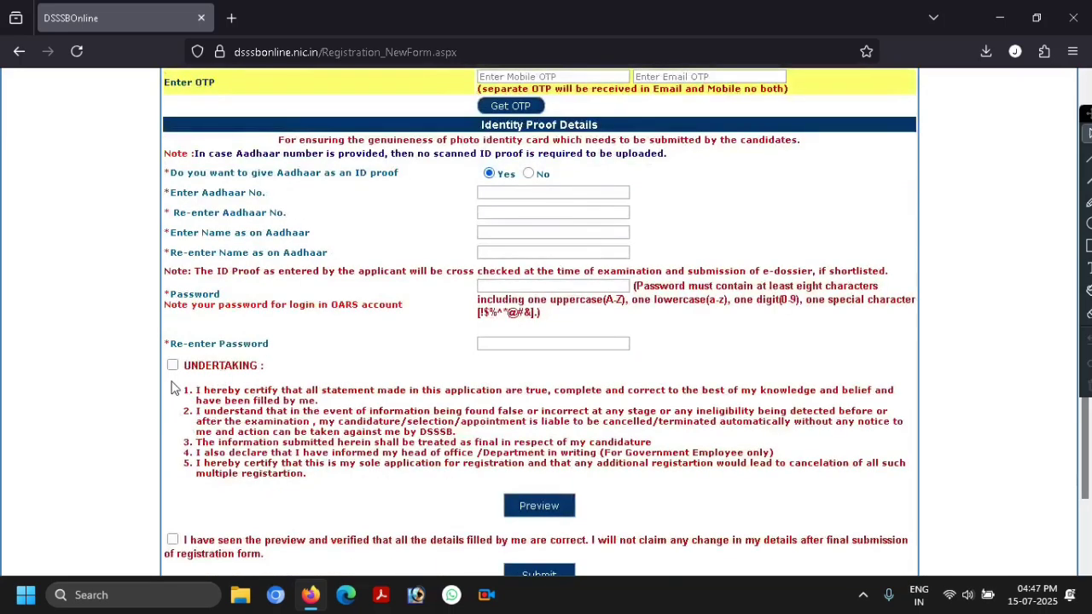
pyautogui.scroll(-3, 205, 367)
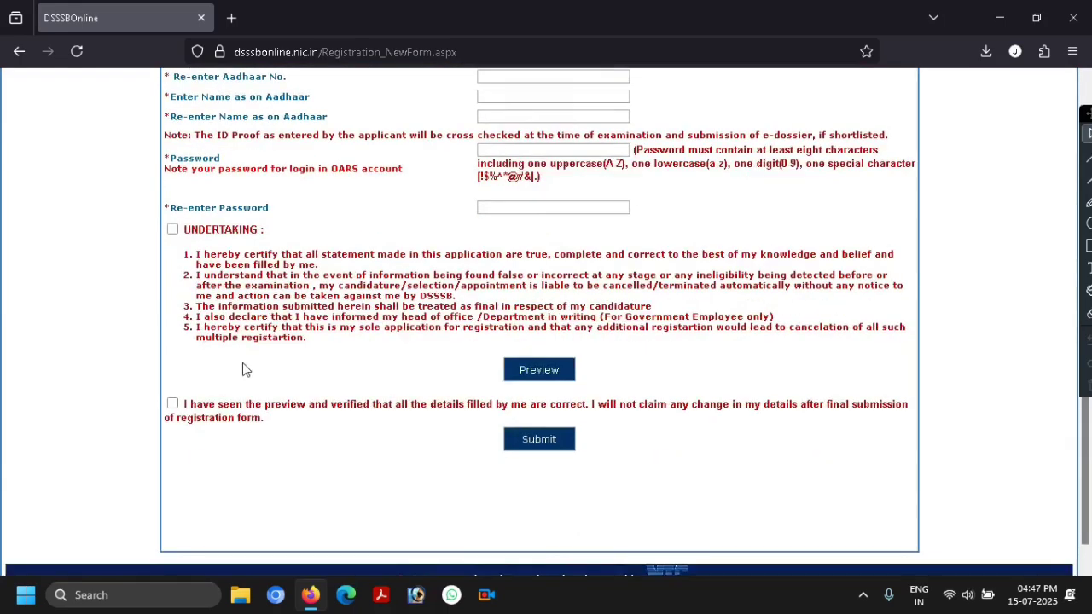
pyautogui.scroll(4, 333, 299)
pyautogui.scroll(3, 335, 290)
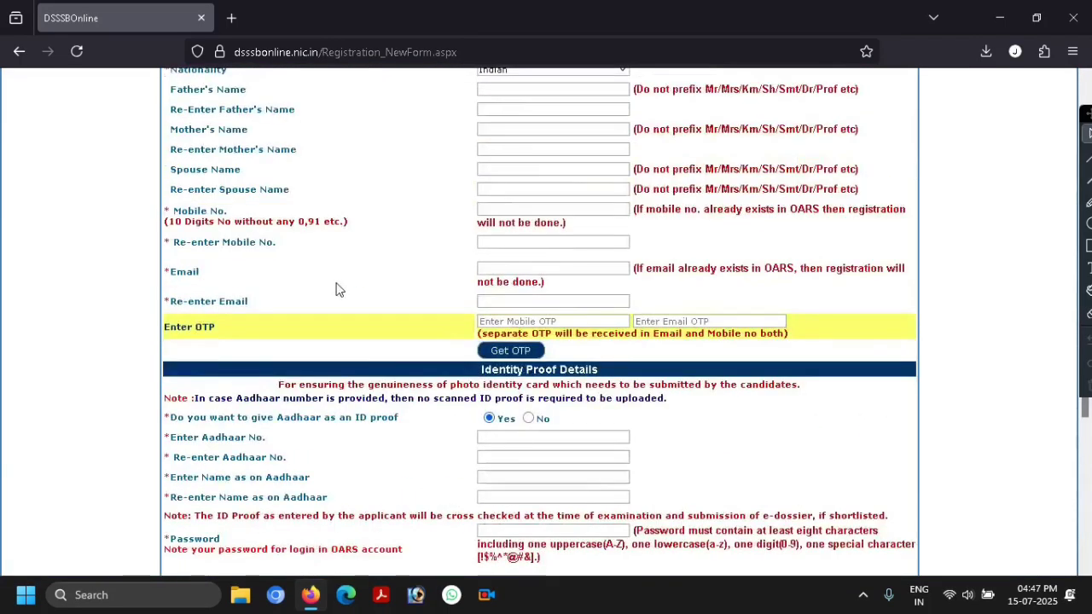
pyautogui.scroll(-7, 335, 290)
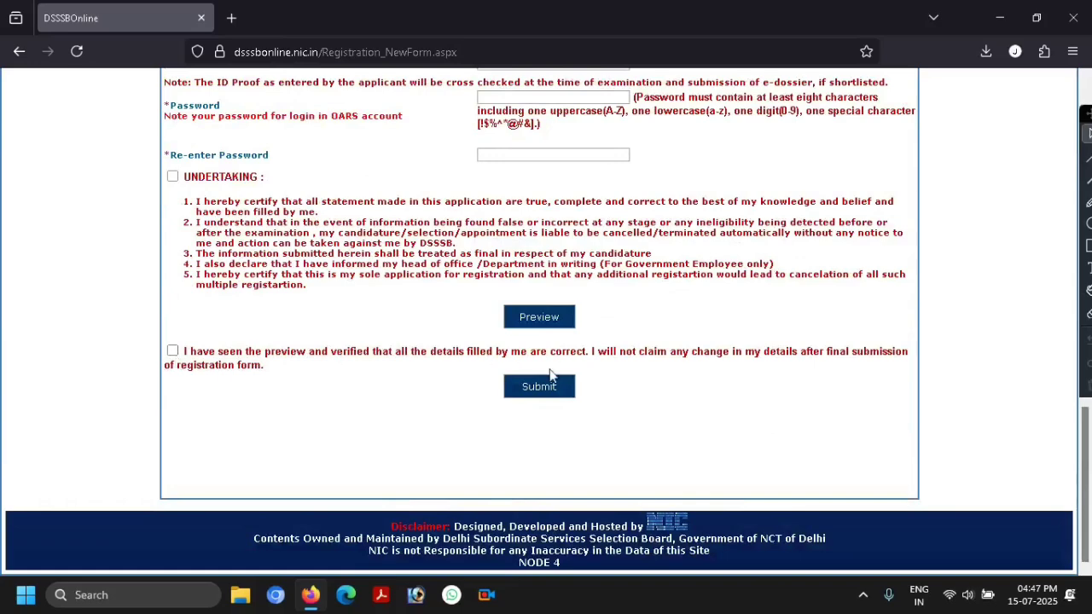
pyautogui.scroll(20, 629, 317)
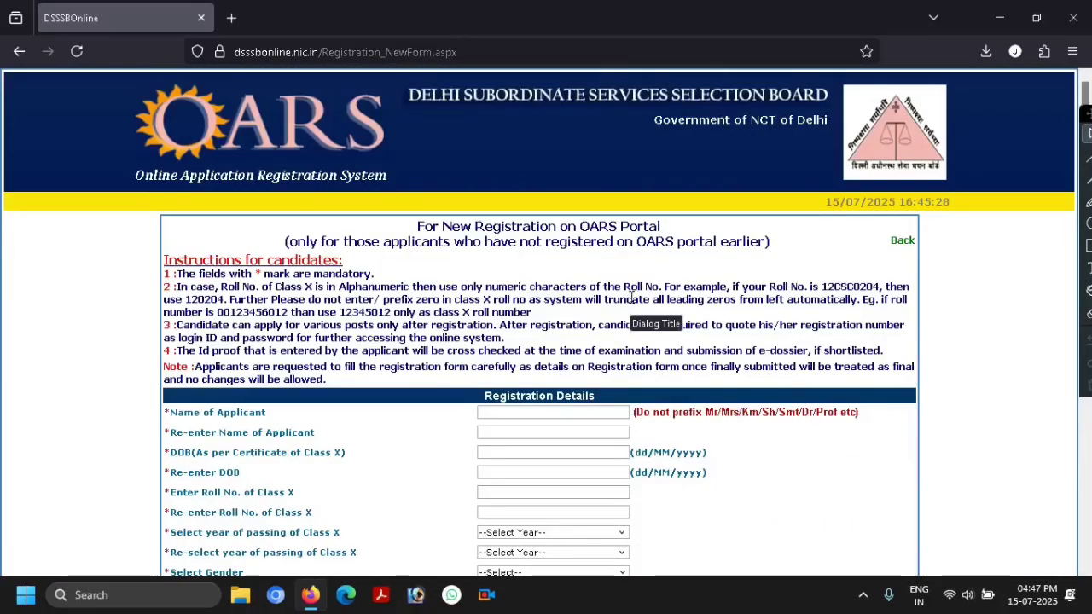
# - Leave the registration form, open the Registered User Sign In form, and select the date-of-birth day box
pyautogui.click(902, 244)
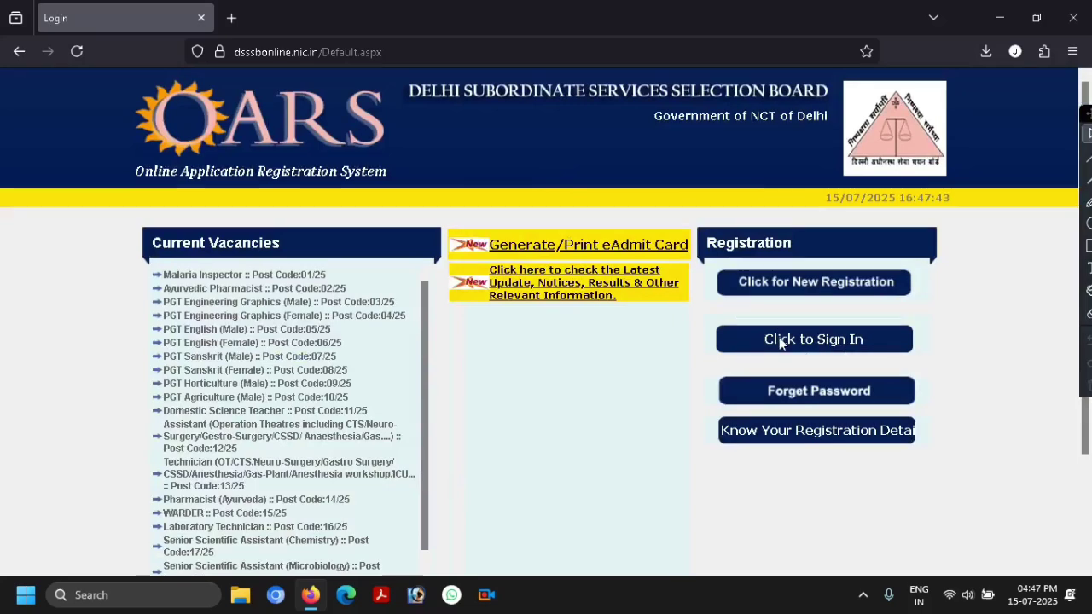
pyautogui.click(806, 340)
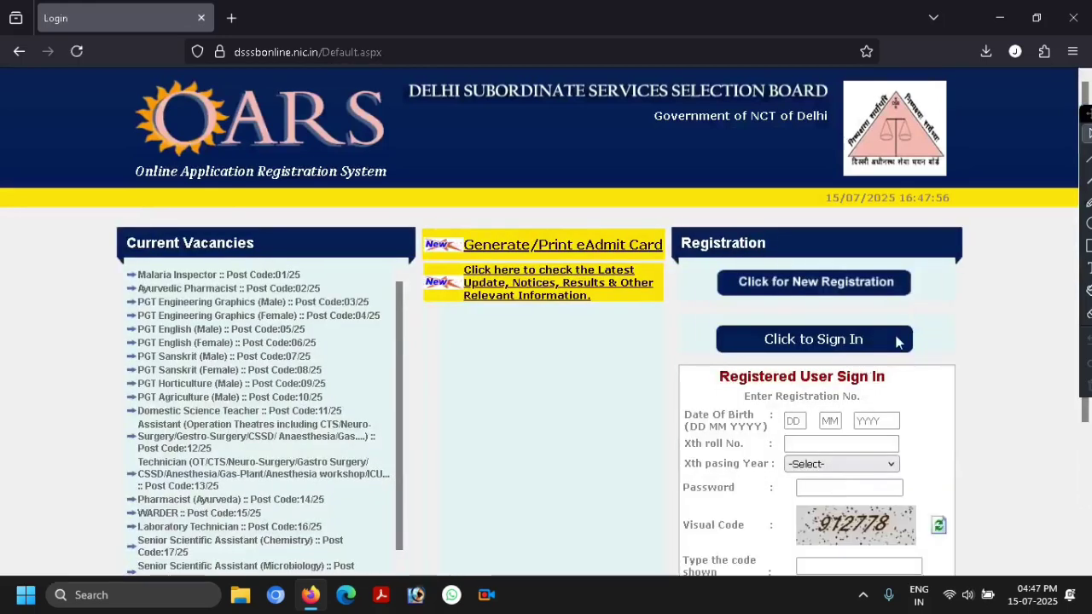
pyautogui.scroll(-3, 836, 350)
pyautogui.click(795, 286)
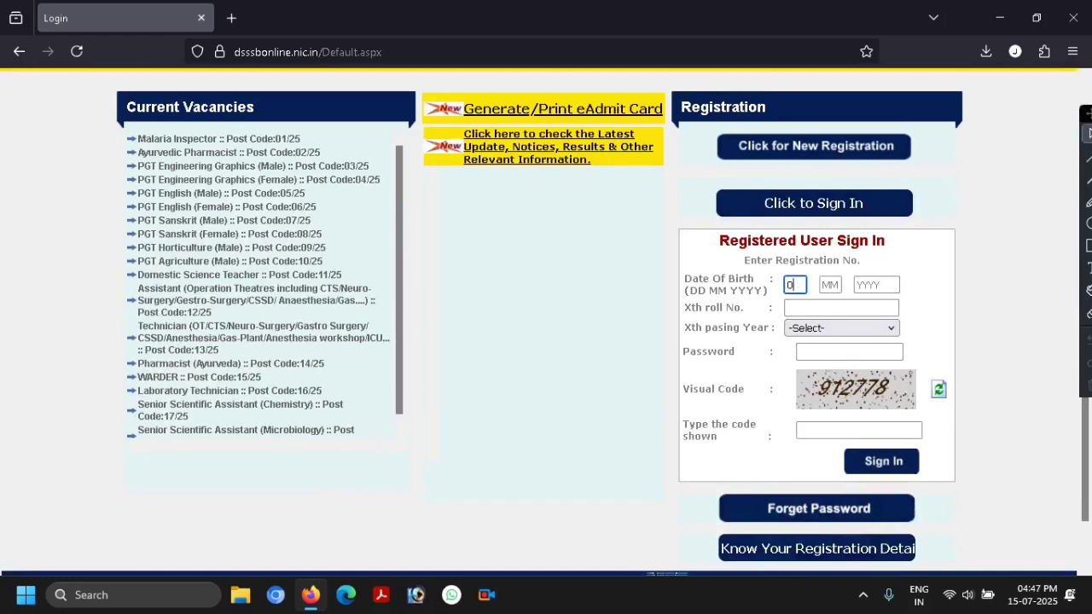
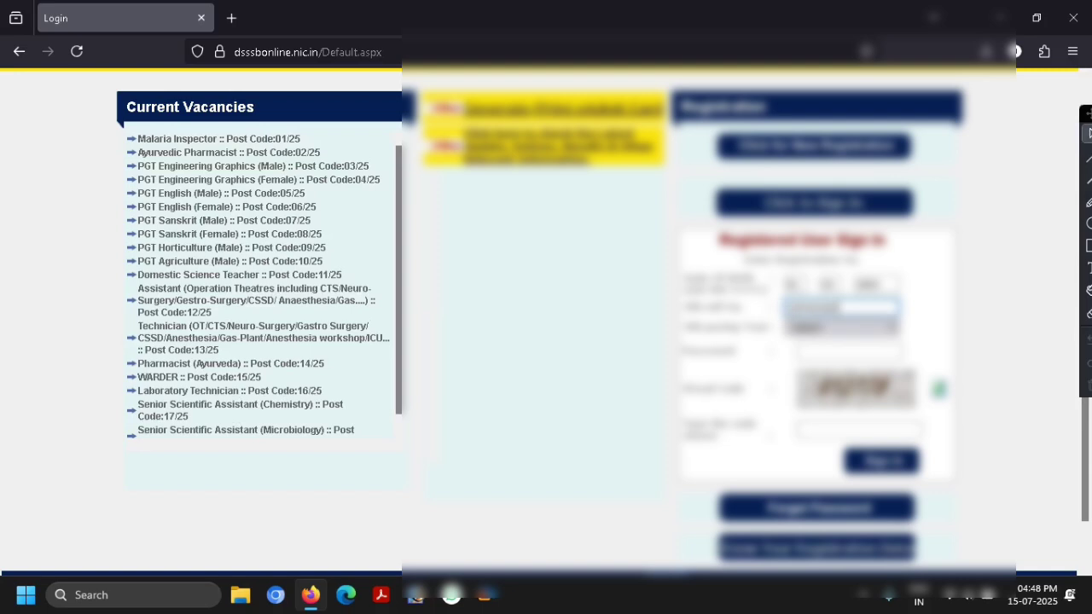
# - Enter the candidate's date of birth and registration number, and choose the Class X passing year
pyautogui.click(826, 328)
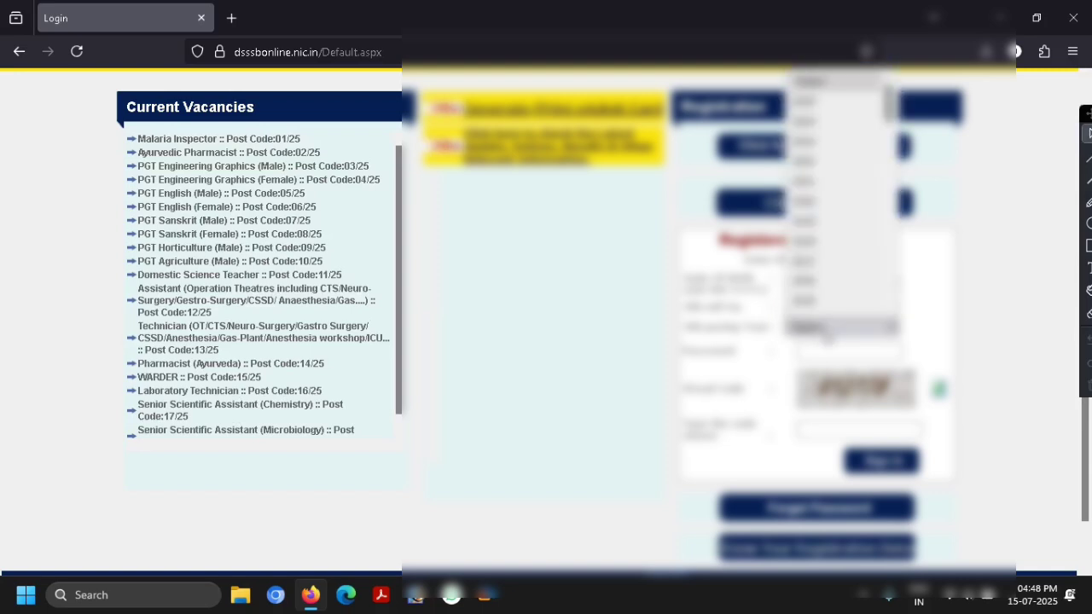
pyautogui.click(832, 227)
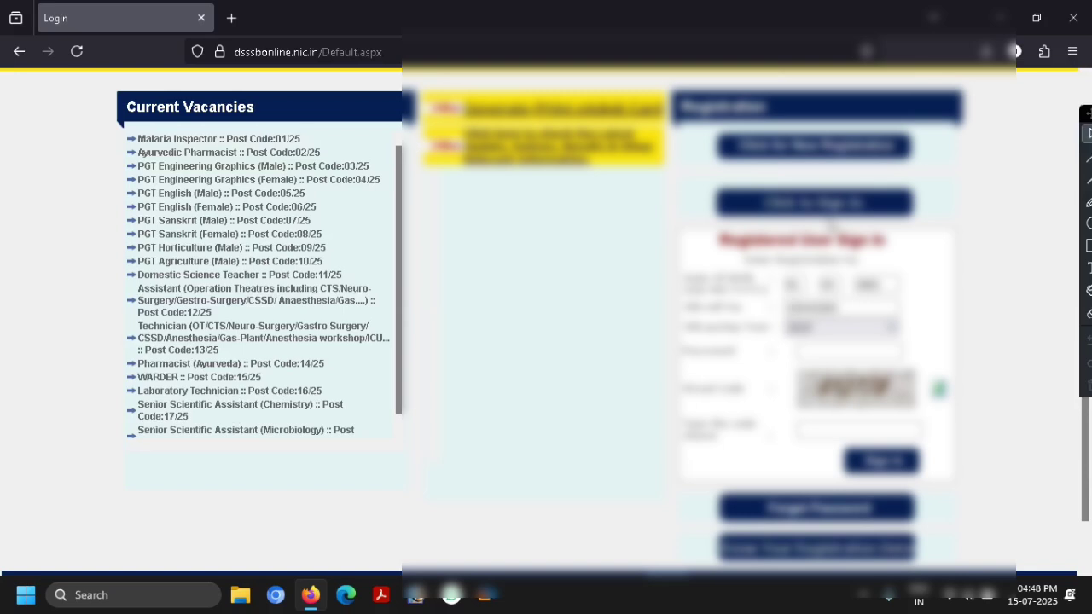
# - Enter the account password and the captcha code, then sign in
pyautogui.click(844, 347)
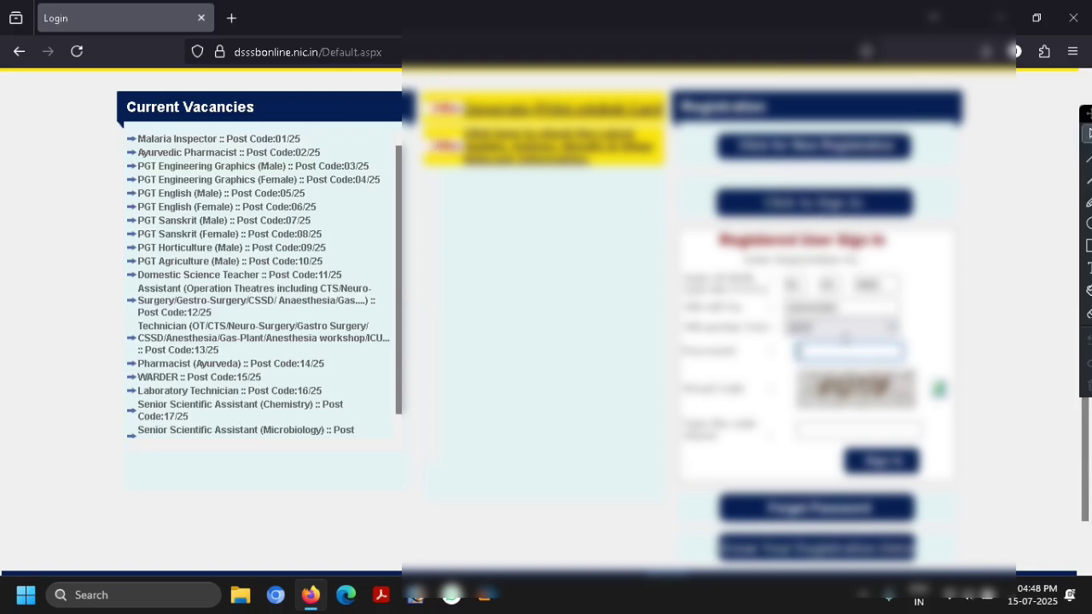
pyautogui.write('••••')
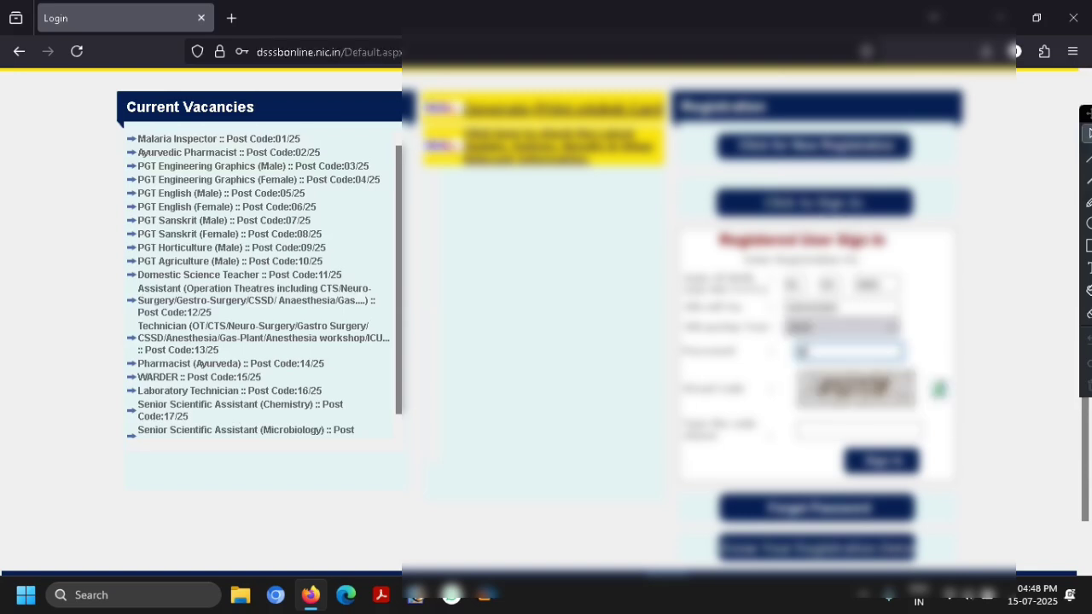
pyautogui.write('•••••••')
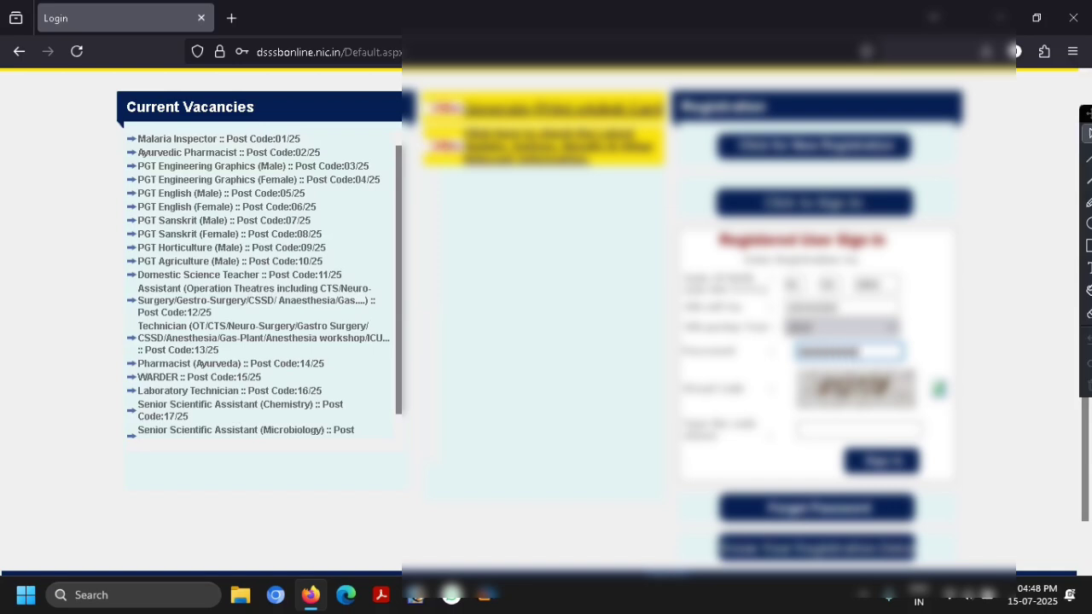
pyautogui.press('Tab')
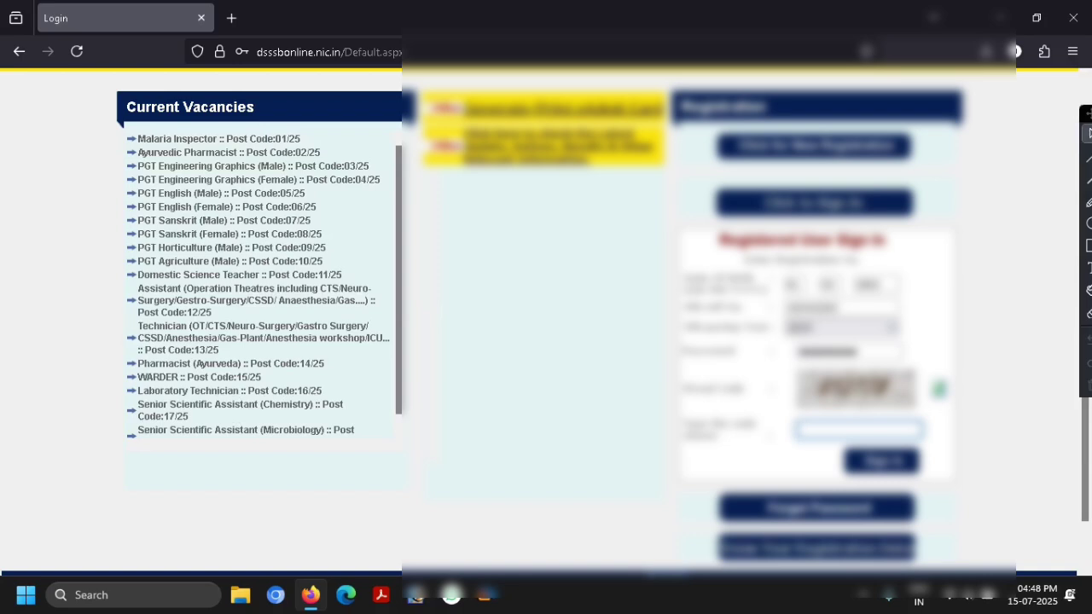
pyautogui.write('PUTP')
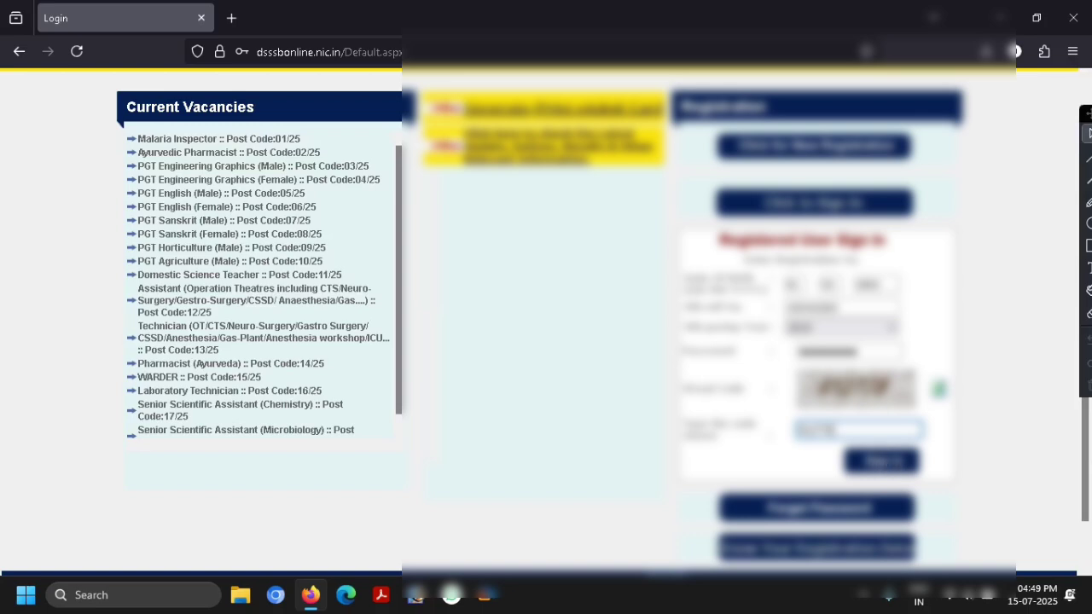
pyautogui.click(883, 461)
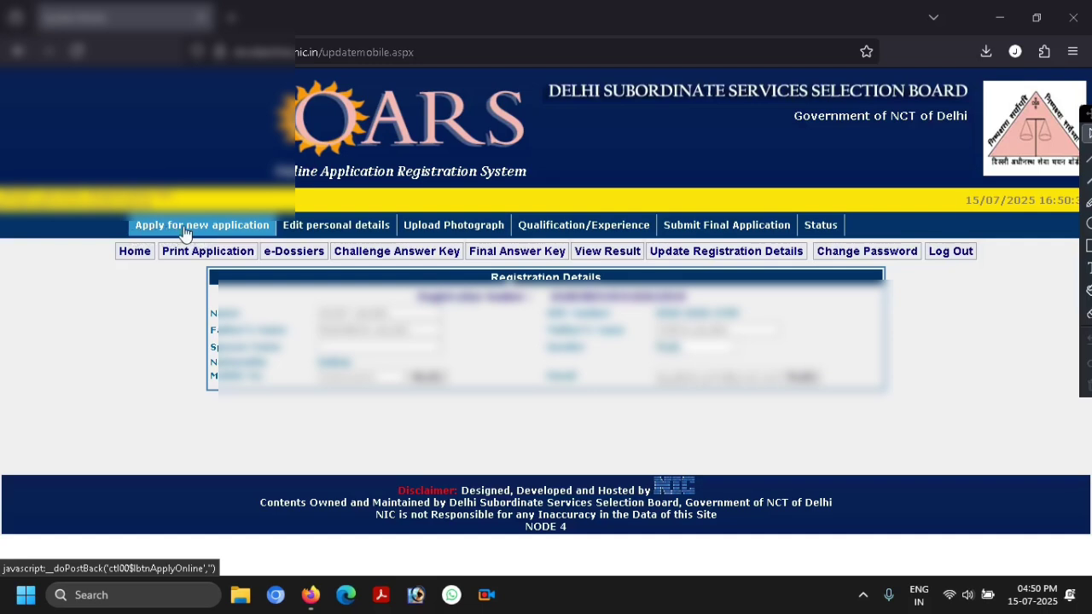
# - Open the Current Notifications list and scroll down to the Senior Scientific Assistant (Microbiology) post
pyautogui.click(184, 232)
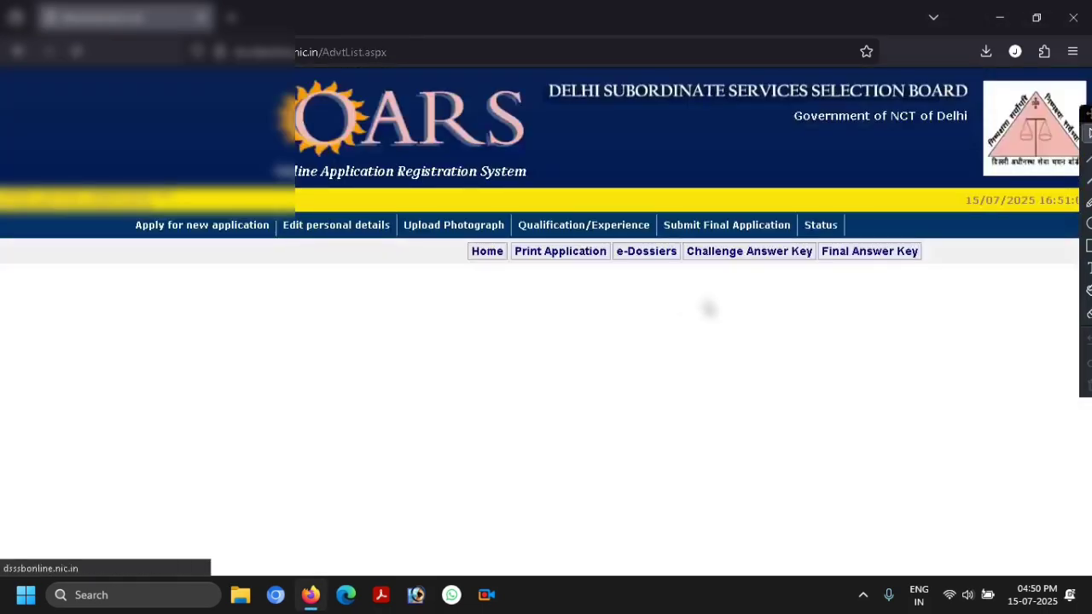
pyautogui.scroll(-2, 696, 307)
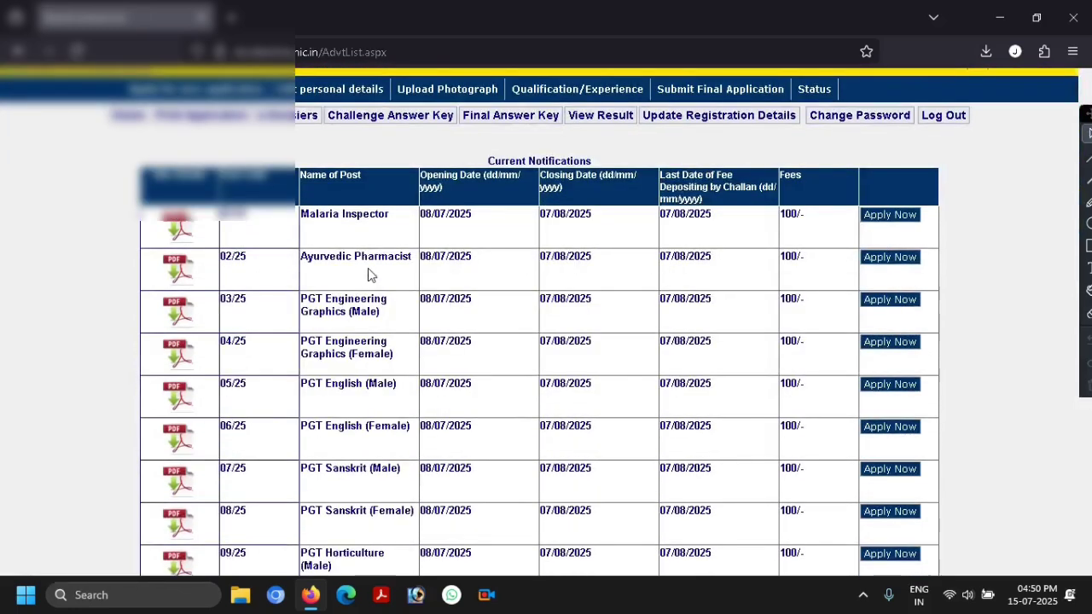
pyautogui.scroll(-1, 372, 275)
pyautogui.scroll(-1, 372, 274)
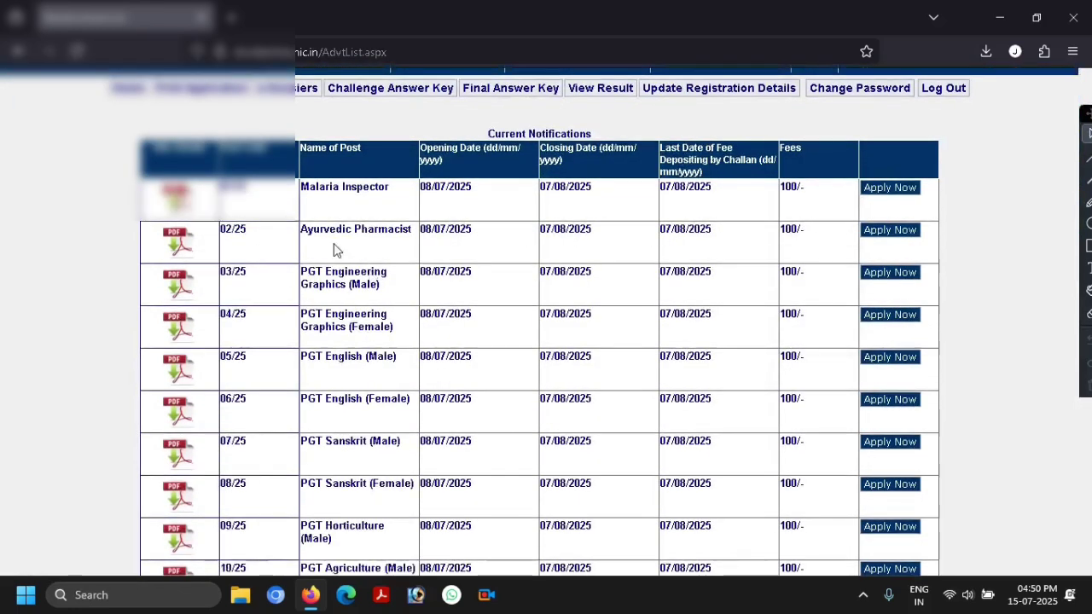
pyautogui.scroll(-1, 377, 224)
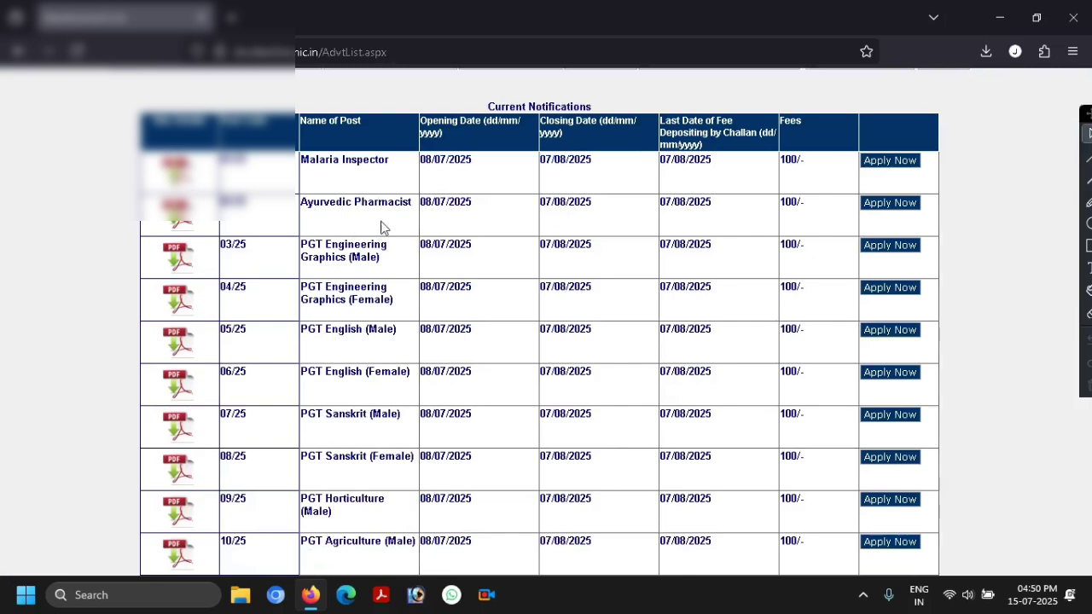
pyautogui.scroll(-1, 383, 225)
pyautogui.scroll(-6, 354, 235)
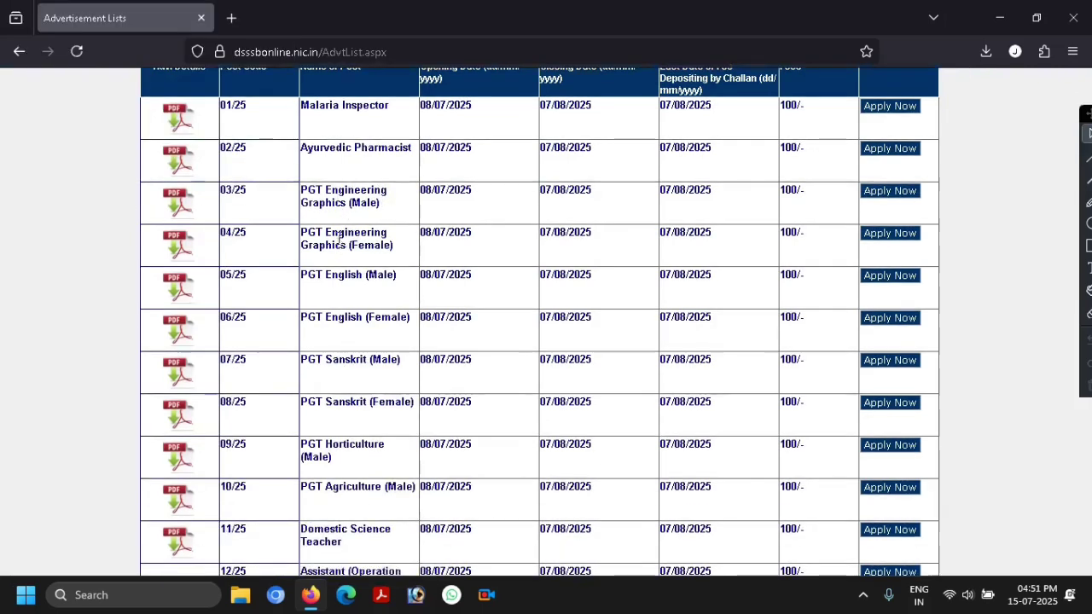
pyautogui.scroll(-3, 345, 250)
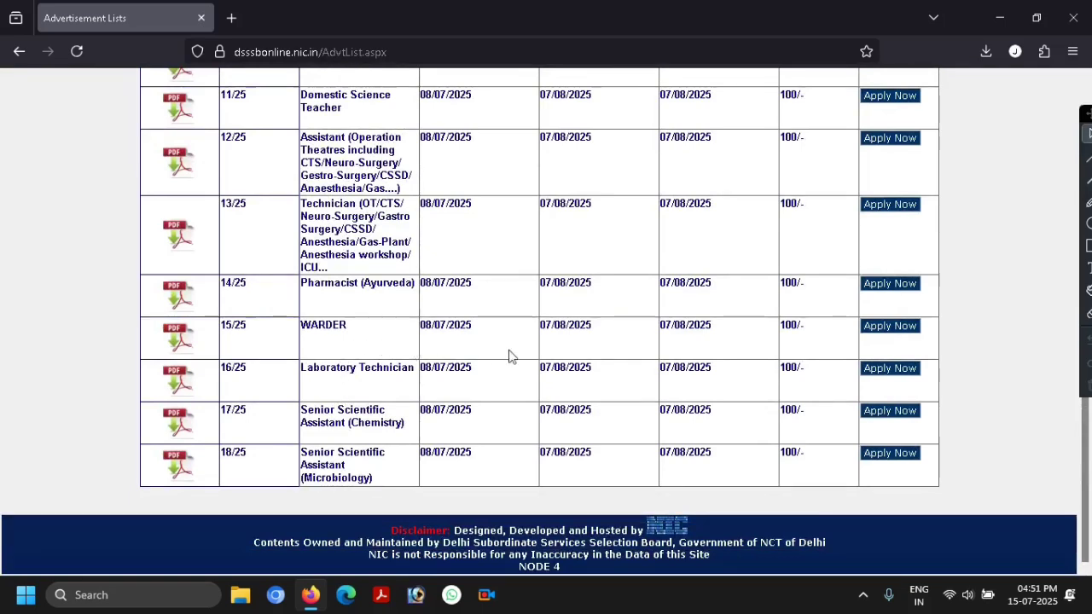
# - Apply for the WARDER (15/25) post and review the Candidate Detail's Form sections
pyautogui.click(882, 331)
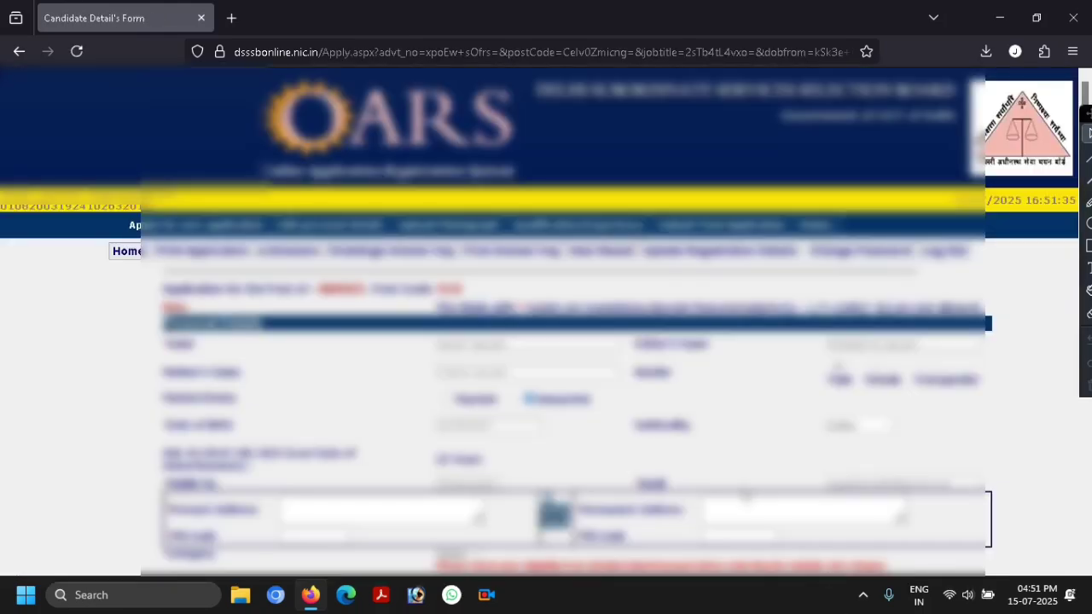
pyautogui.scroll(-2, 725, 452)
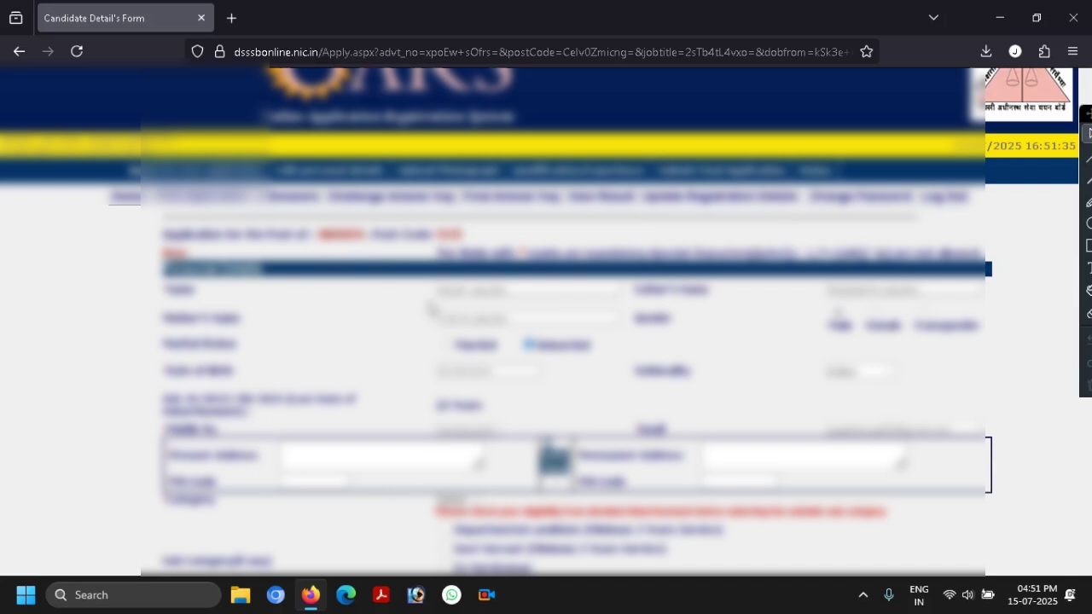
pyautogui.scroll(-1, 304, 302)
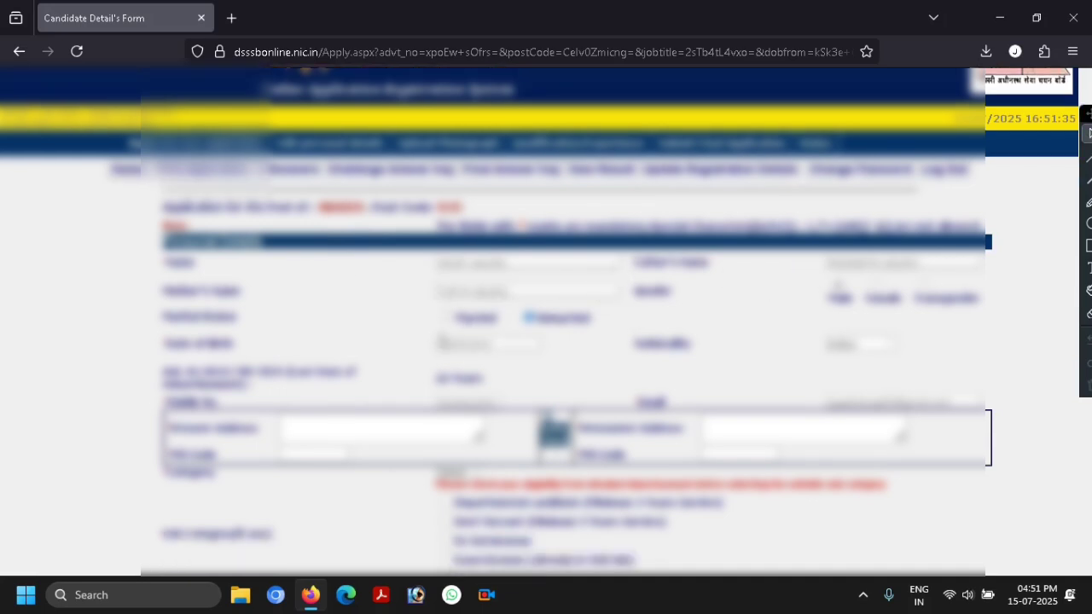
pyautogui.scroll(-1, 633, 345)
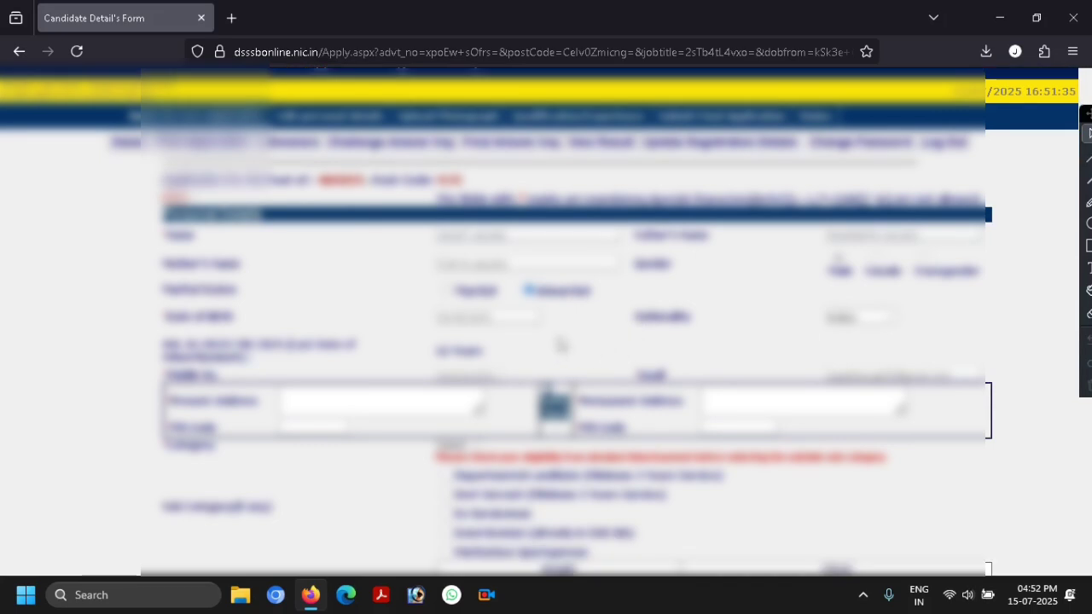
pyautogui.scroll(-1, 559, 344)
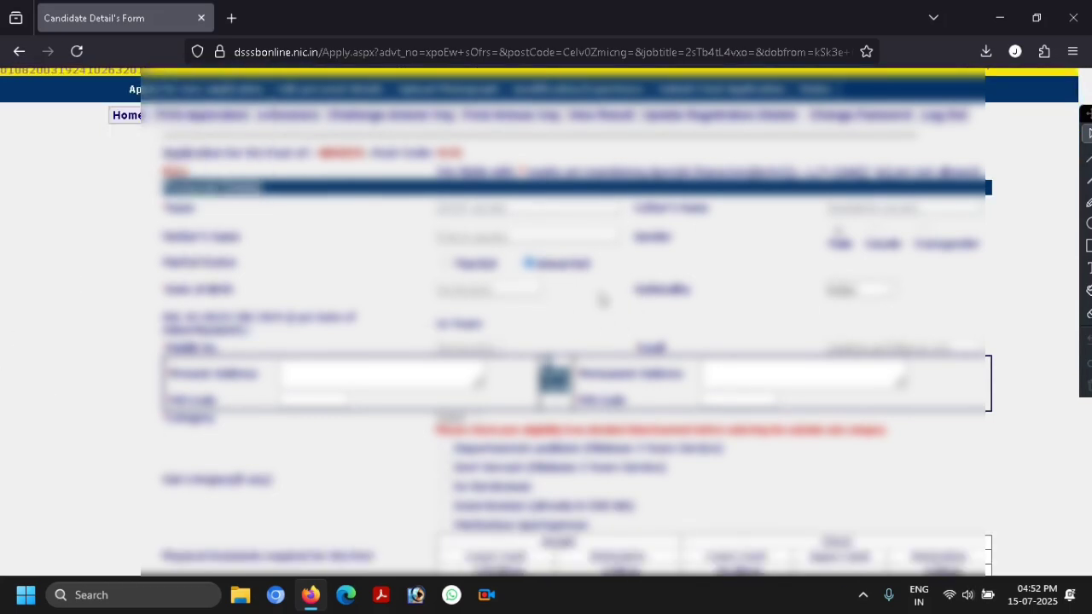
pyautogui.scroll(-1, 602, 299)
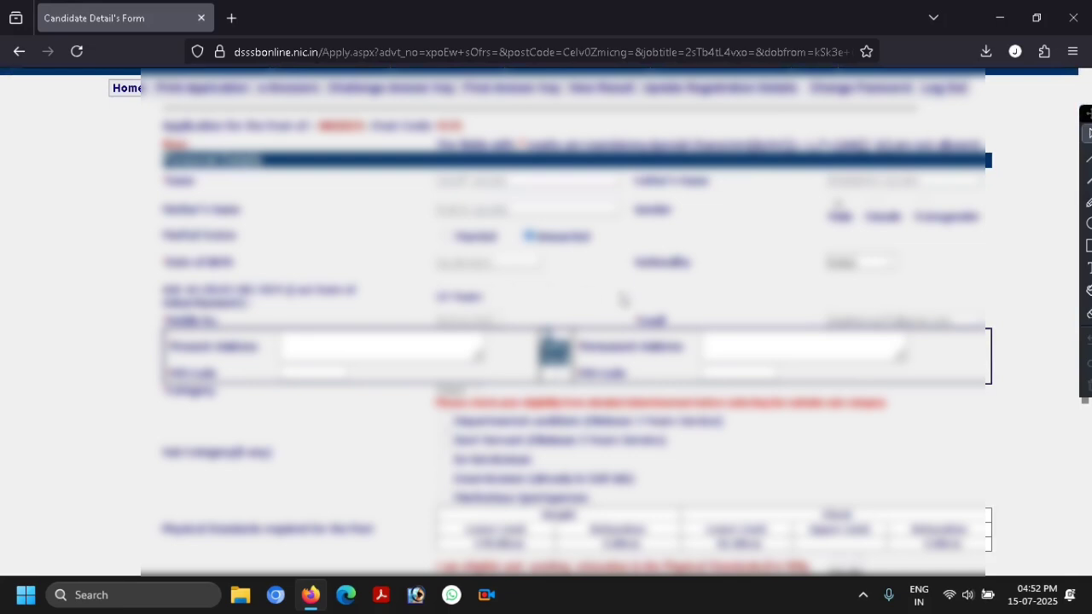
pyautogui.scroll(-1, 843, 294)
pyautogui.scroll(-1, 716, 295)
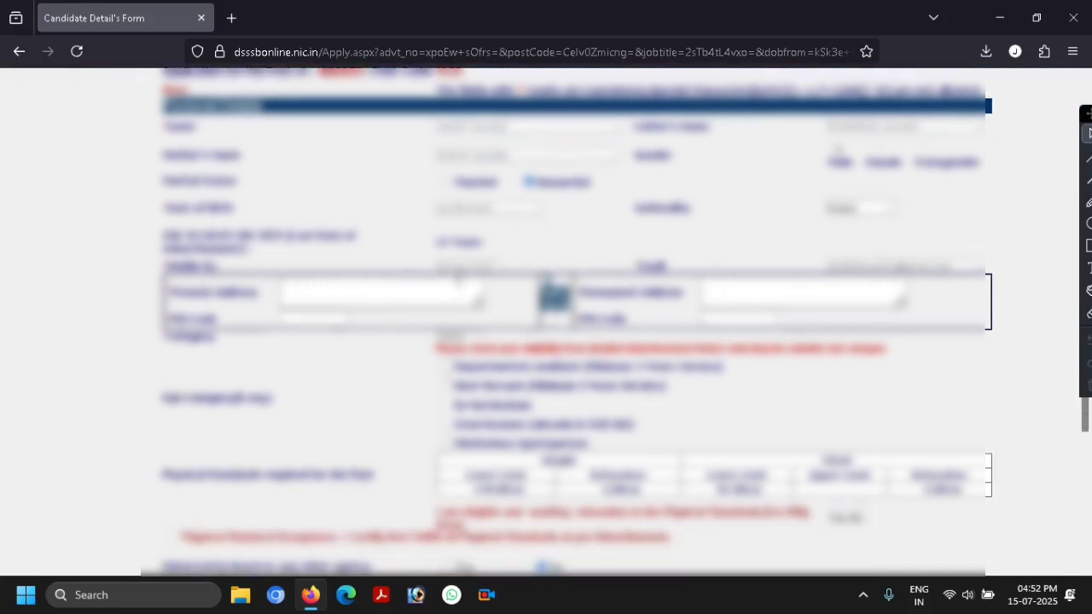
pyautogui.scroll(-1, 477, 263)
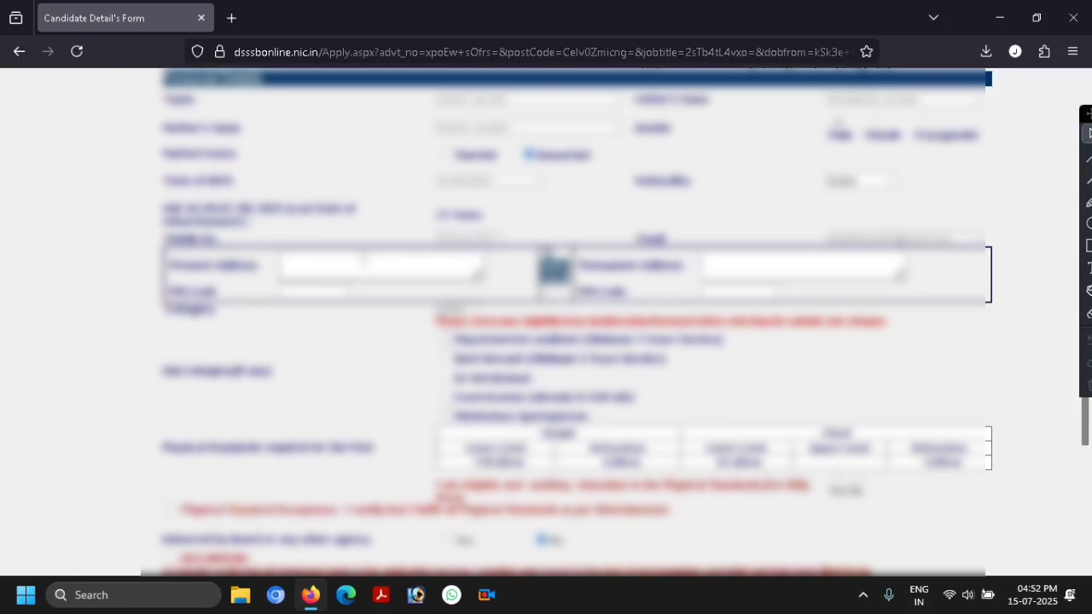
pyautogui.scroll(-5, 413, 253)
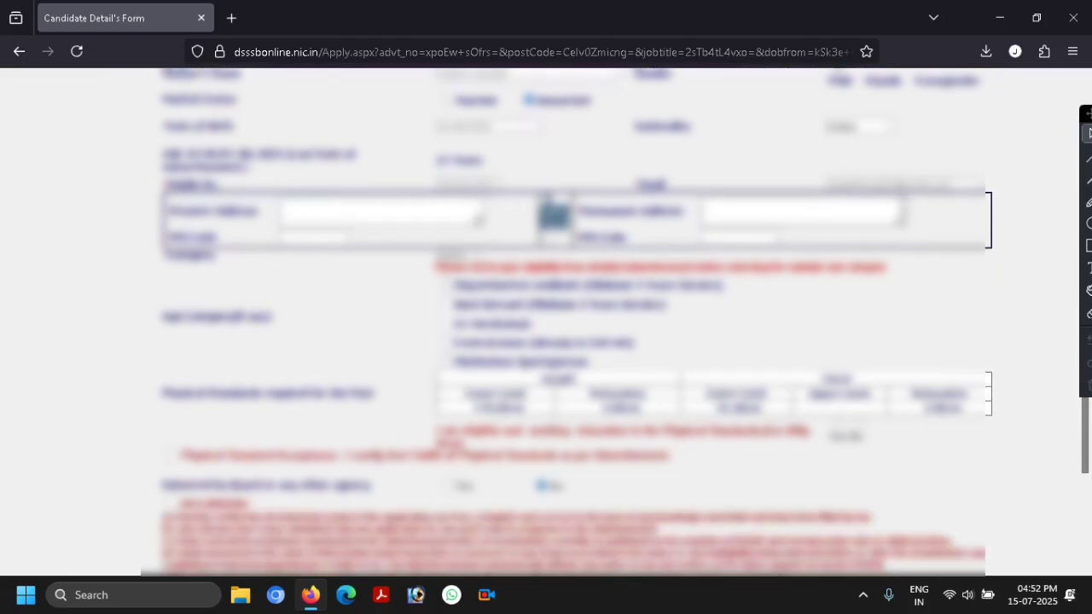
pyautogui.scroll(-2, 345, 115)
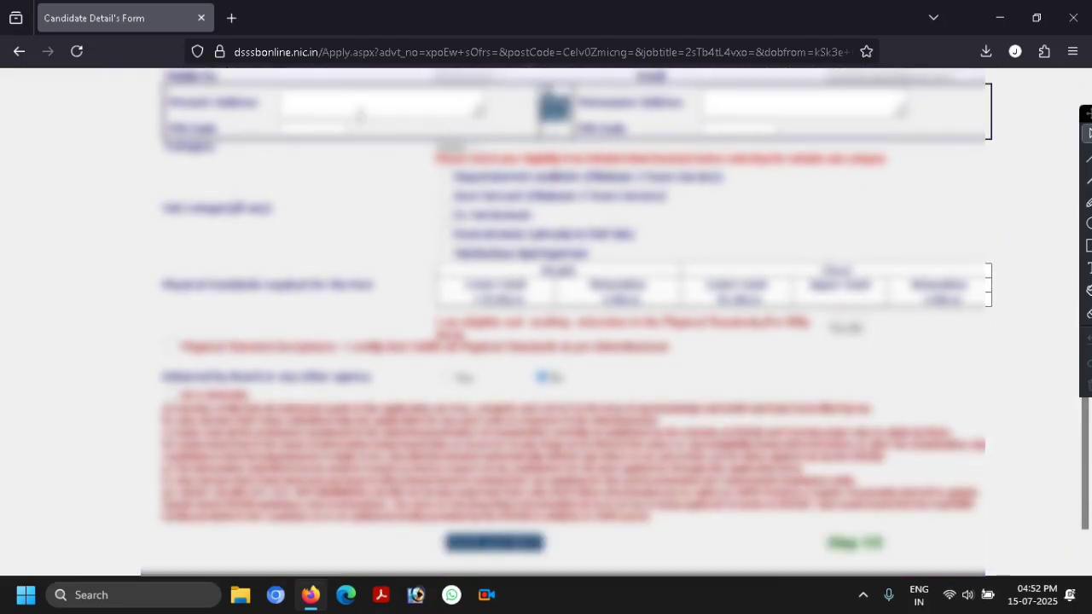
pyautogui.scroll(1, 401, 124)
pyautogui.scroll(-1, 401, 128)
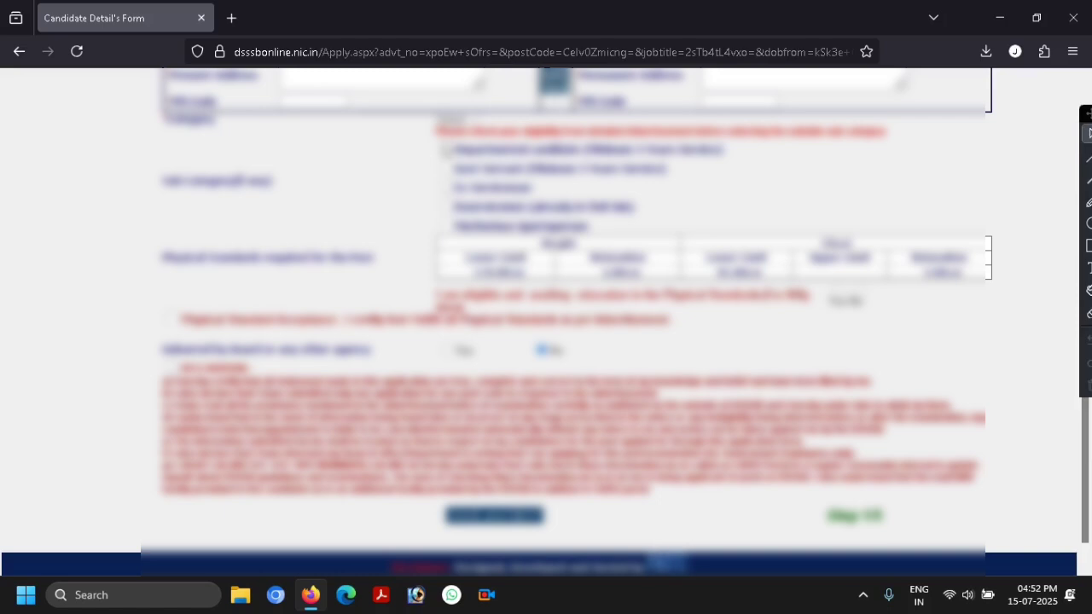
pyautogui.scroll(1, 448, 133)
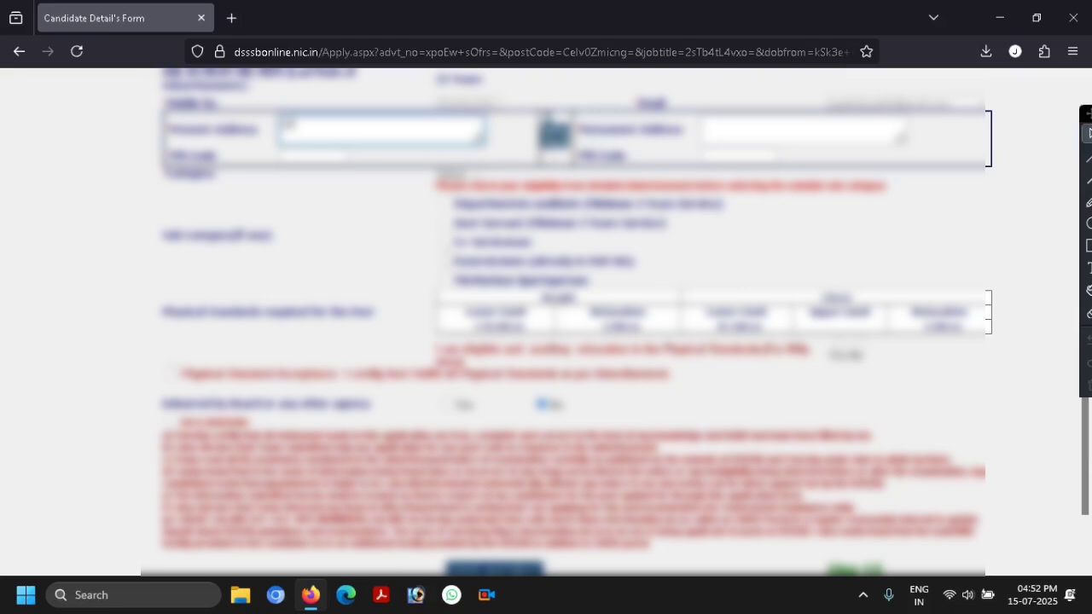
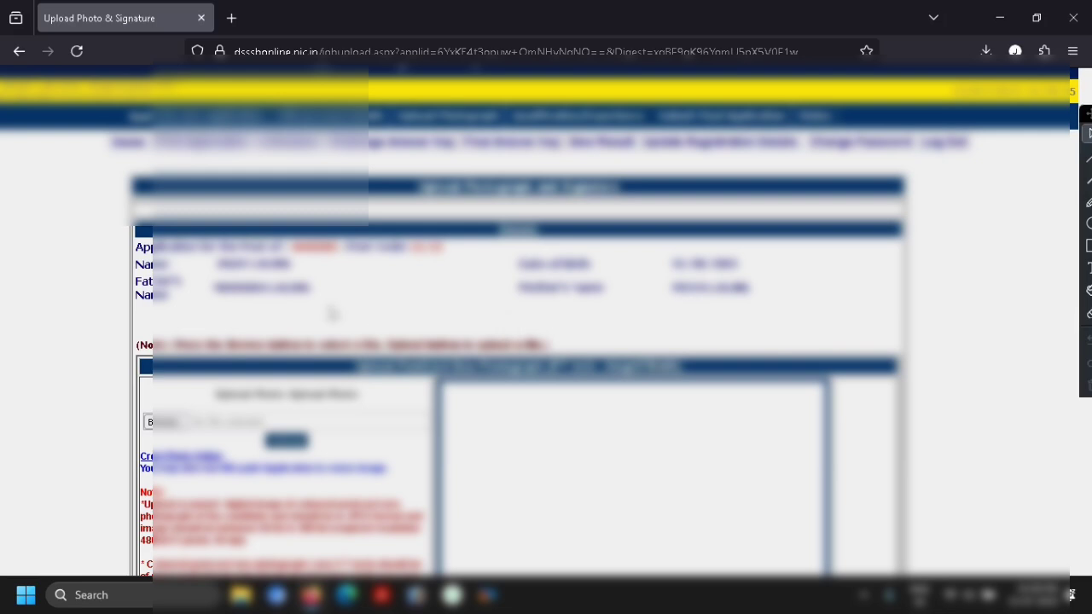
# - Scroll down past the uploaded postcard-size photograph to the signature and thumb impression sections
pyautogui.scroll(-3, 563, 294)
pyautogui.scroll(-1, 426, 304)
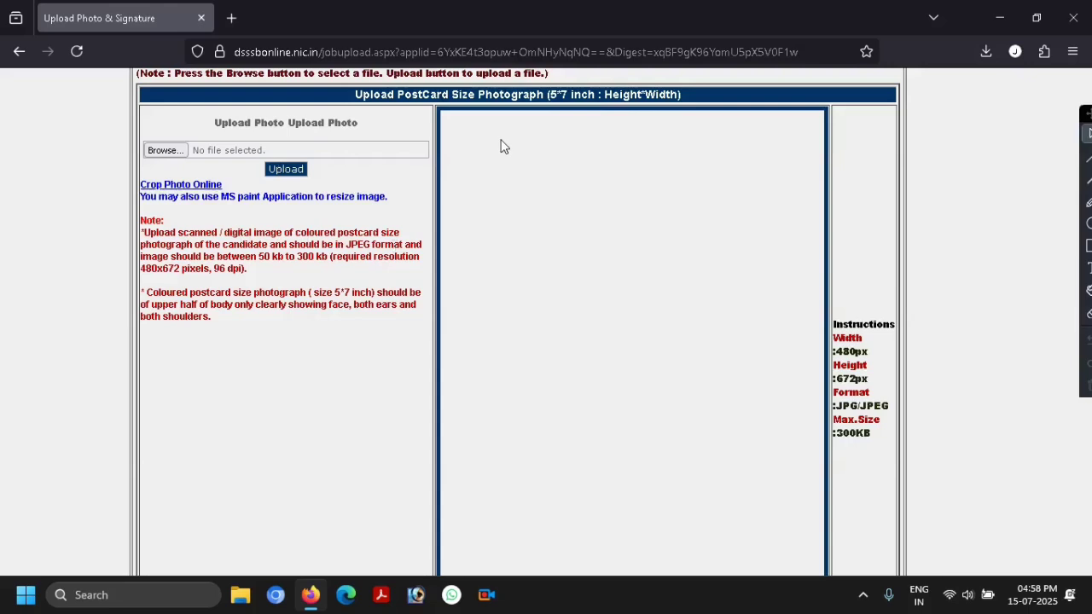
pyautogui.scroll(-2, 595, 264)
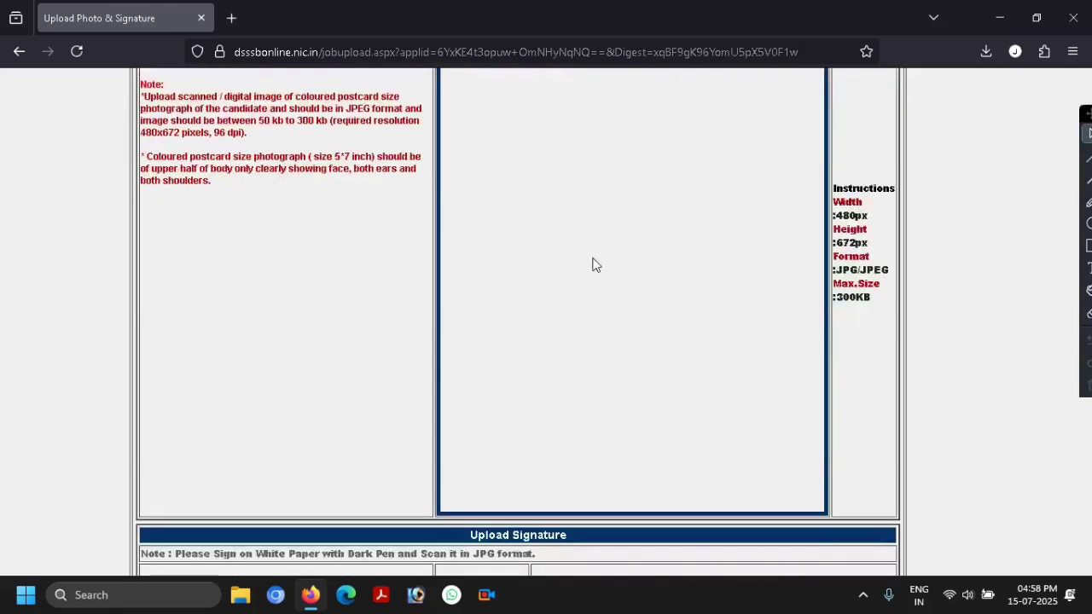
pyautogui.scroll(3, 592, 265)
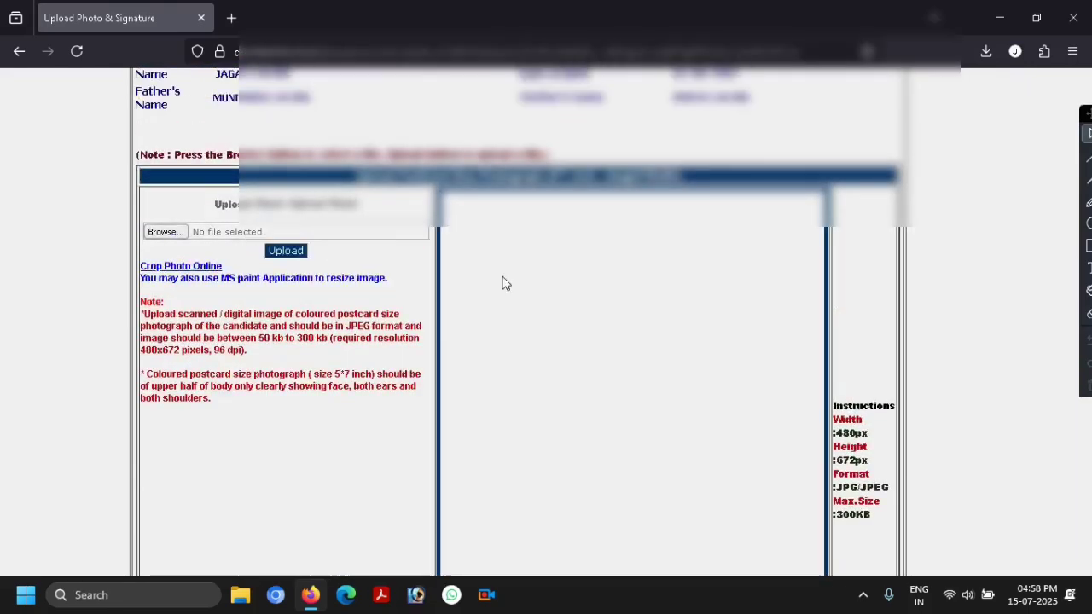
pyautogui.scroll(-1, 503, 282)
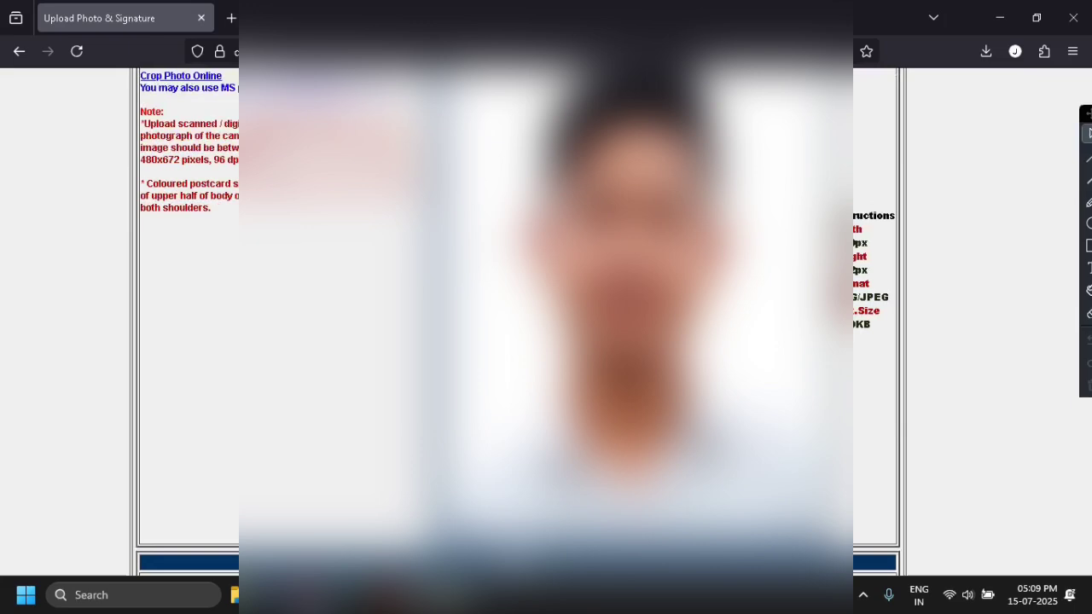
pyautogui.scroll(-5, 546, 341)
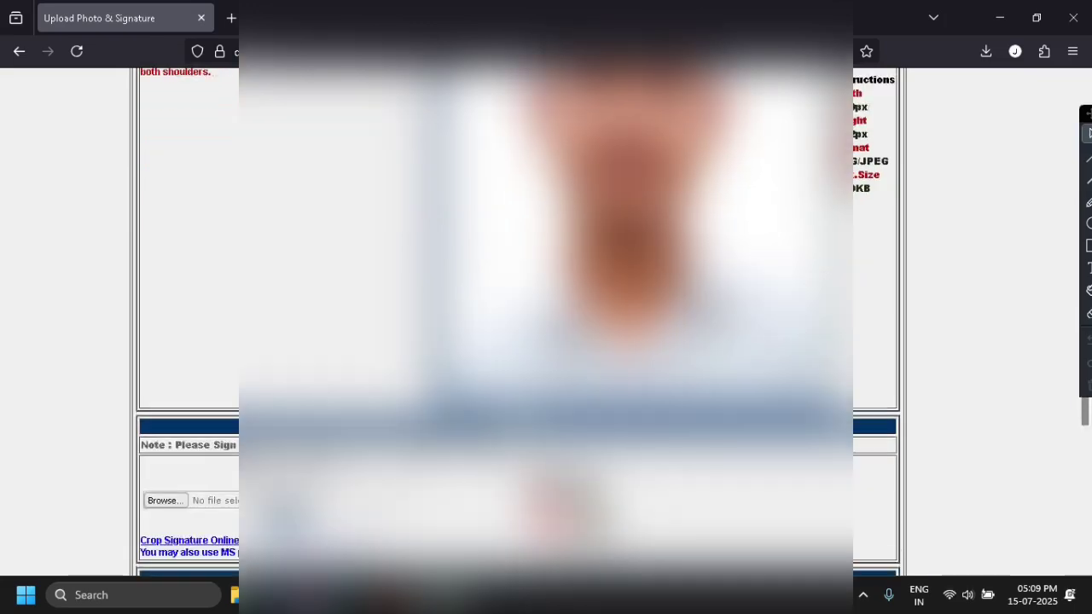
pyautogui.scroll(-1, 518, 342)
pyautogui.scroll(-1, 518, 342)
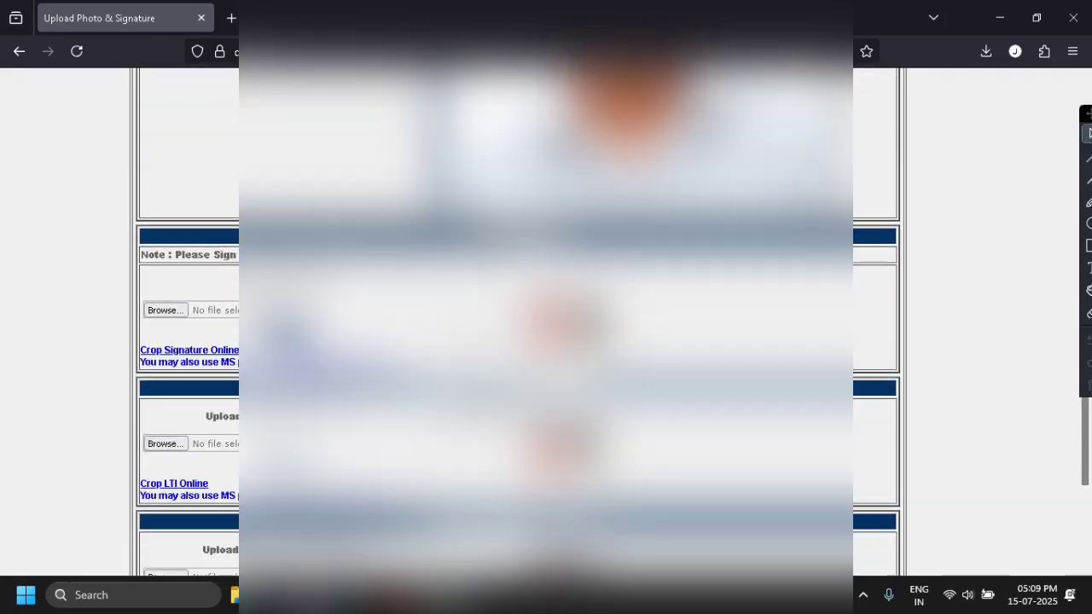
pyautogui.scroll(-2, 518, 341)
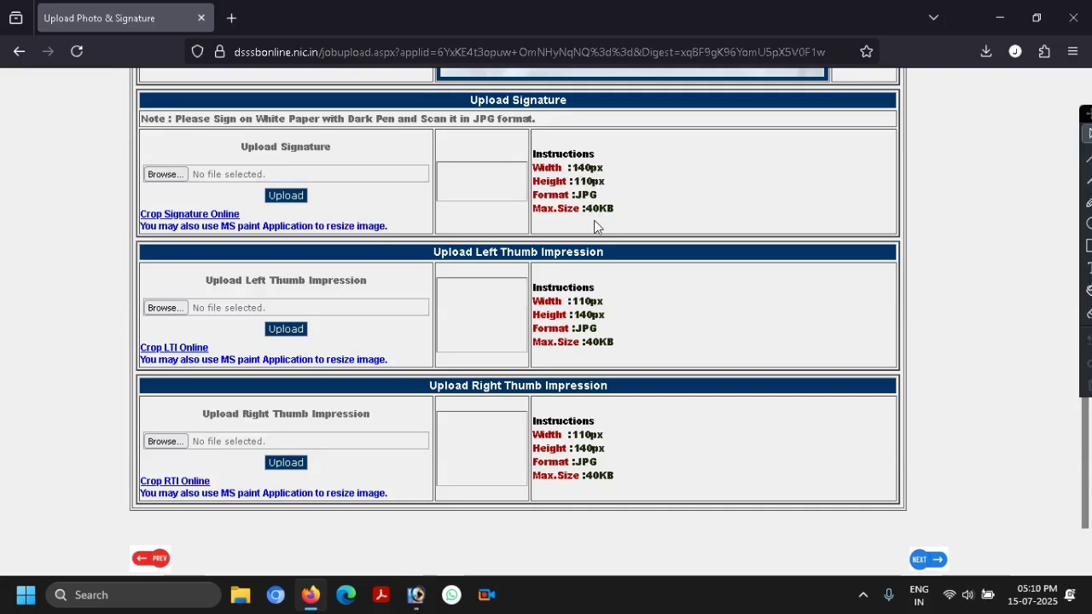
# - Submit the pending upload so the page reloads, then scroll to the thumb impression sections
pyautogui.click(286, 196)
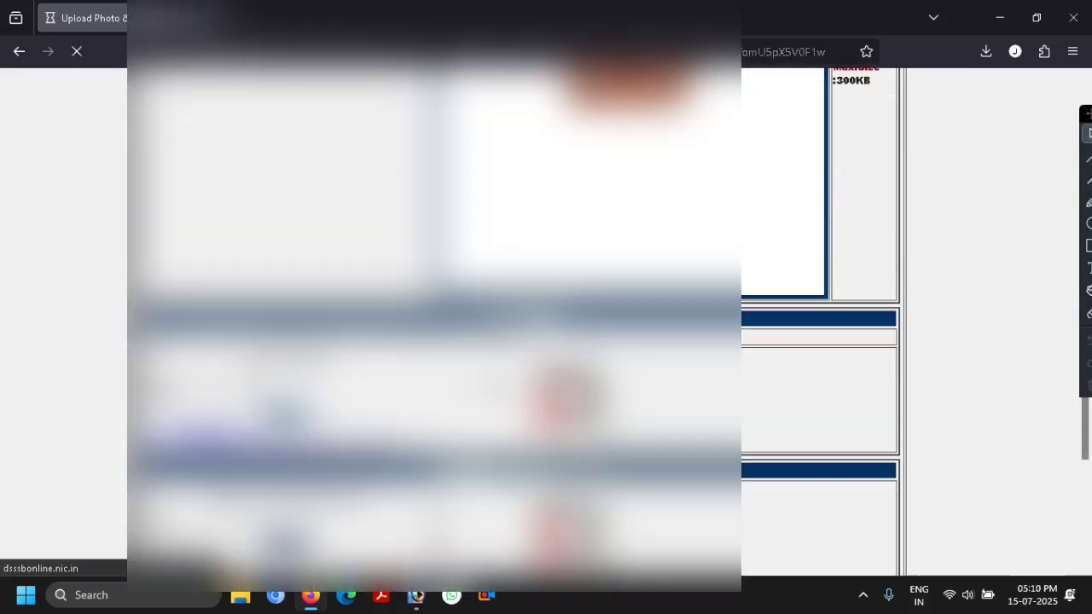
pyautogui.scroll(-3, 608, 323)
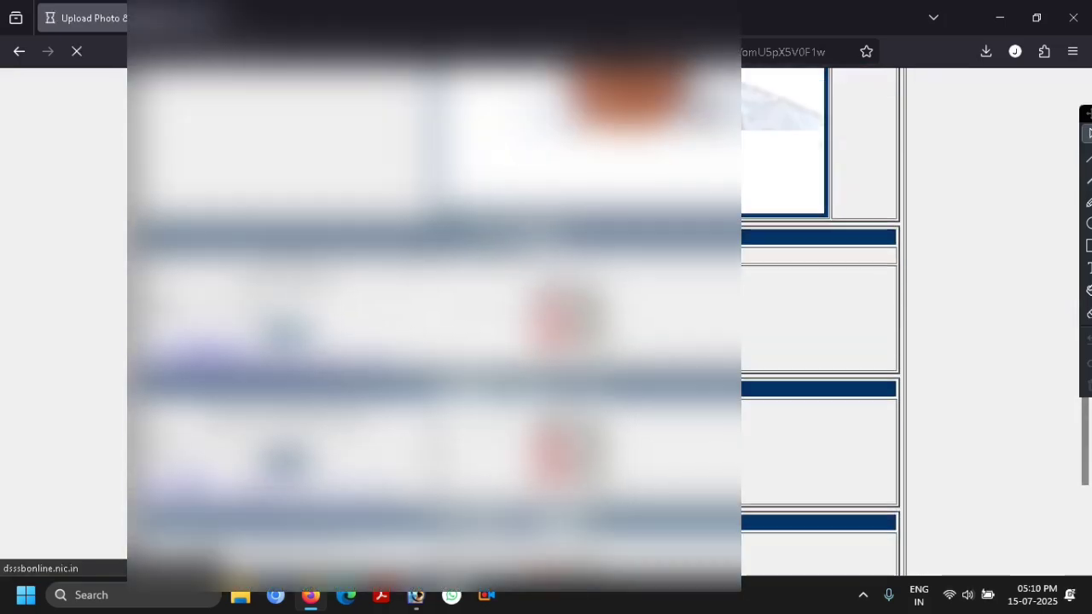
pyautogui.scroll(-1, 608, 322)
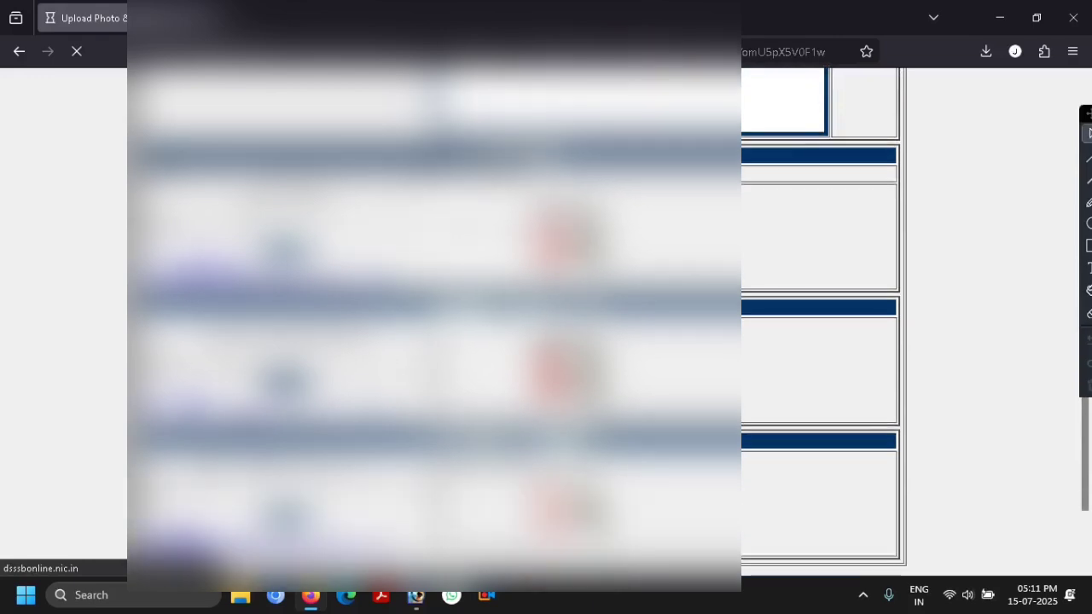
pyautogui.scroll(-1, 609, 323)
pyautogui.scroll(-1, 609, 322)
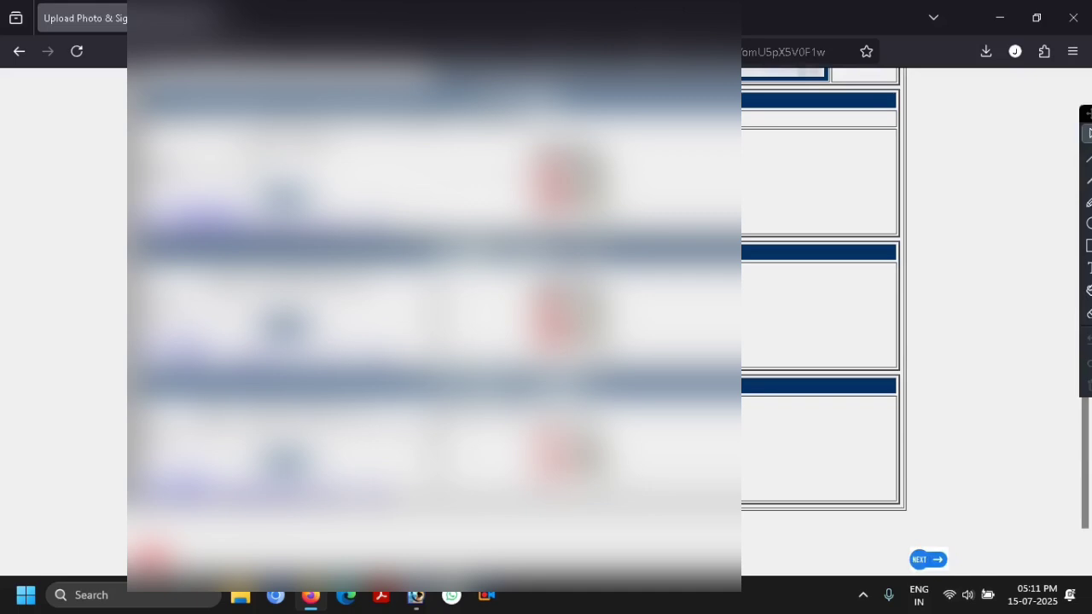
# - Choose the left thumb impression image and confirm it for upload
pyautogui.click(256, 152)
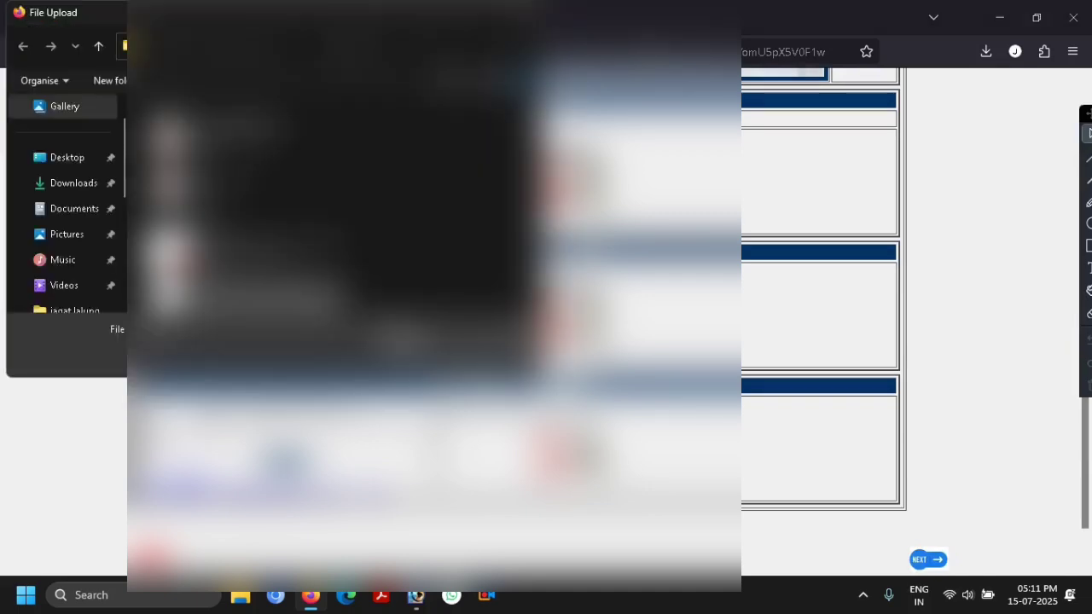
pyautogui.scroll(-4, 333, 222)
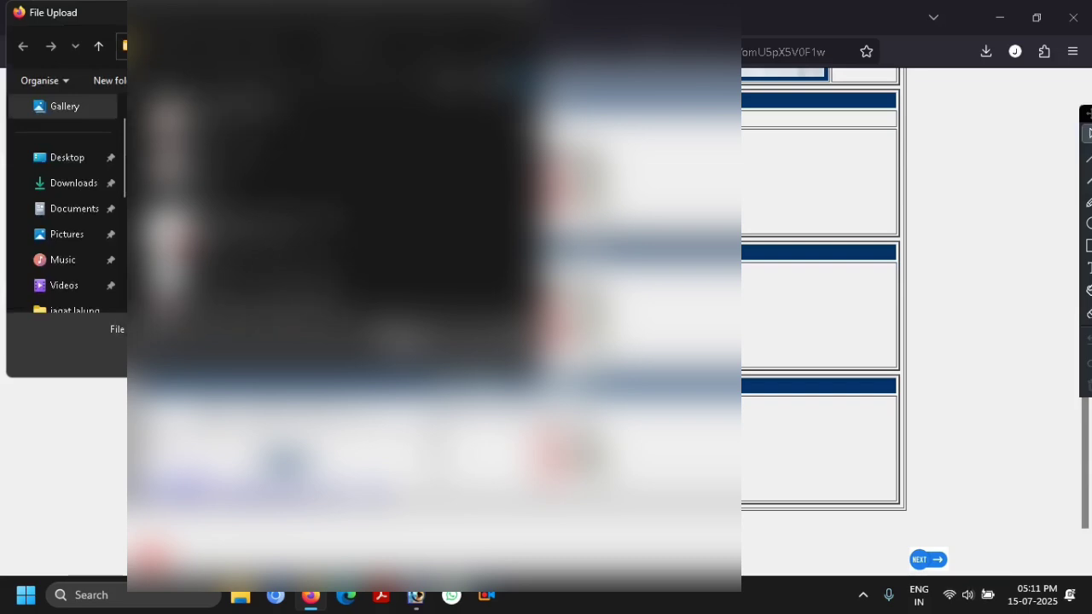
pyautogui.scroll(-5, 332, 222)
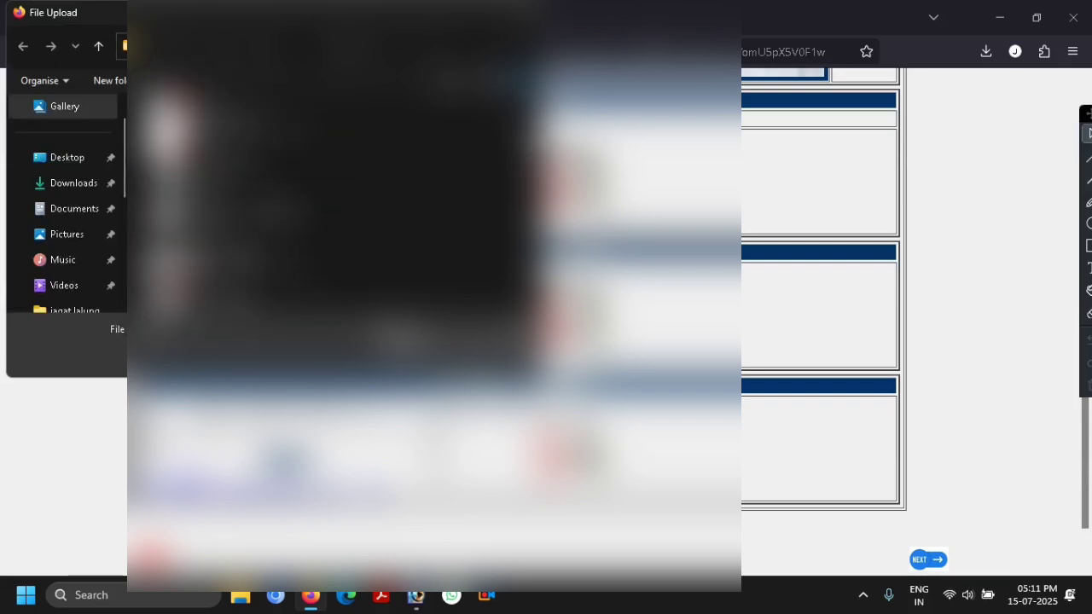
pyautogui.scroll(-2, 333, 222)
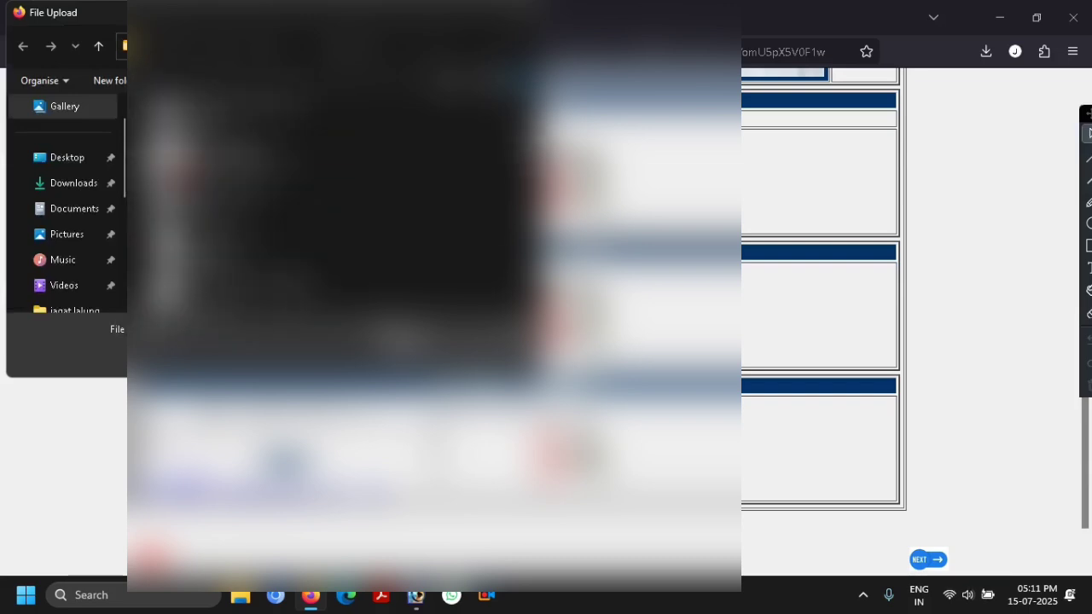
pyautogui.press('Return')
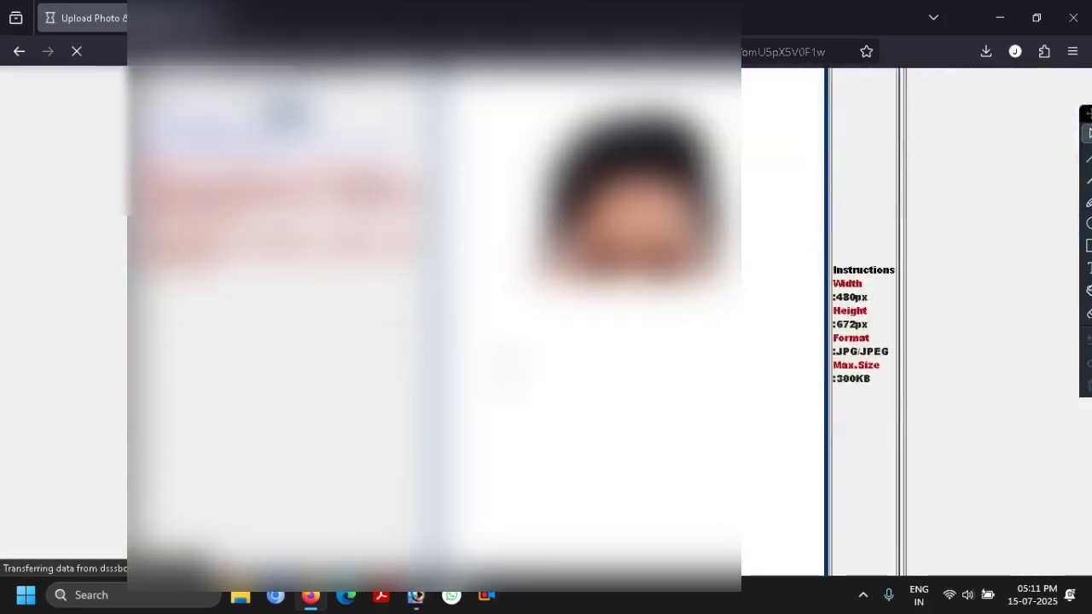
pyautogui.scroll(-8, 508, 371)
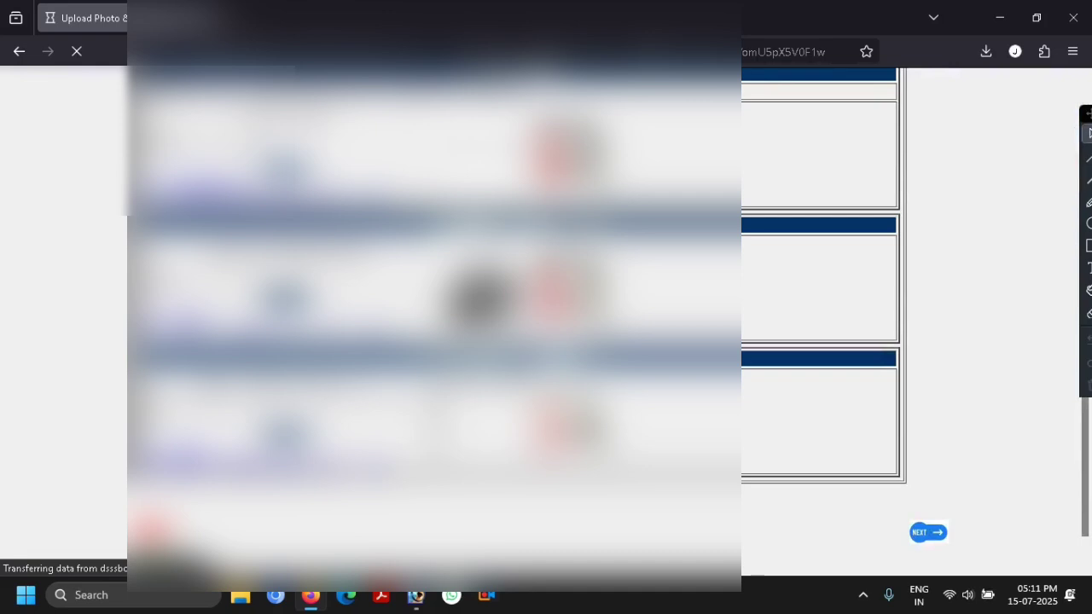
pyautogui.scroll(-2, 508, 371)
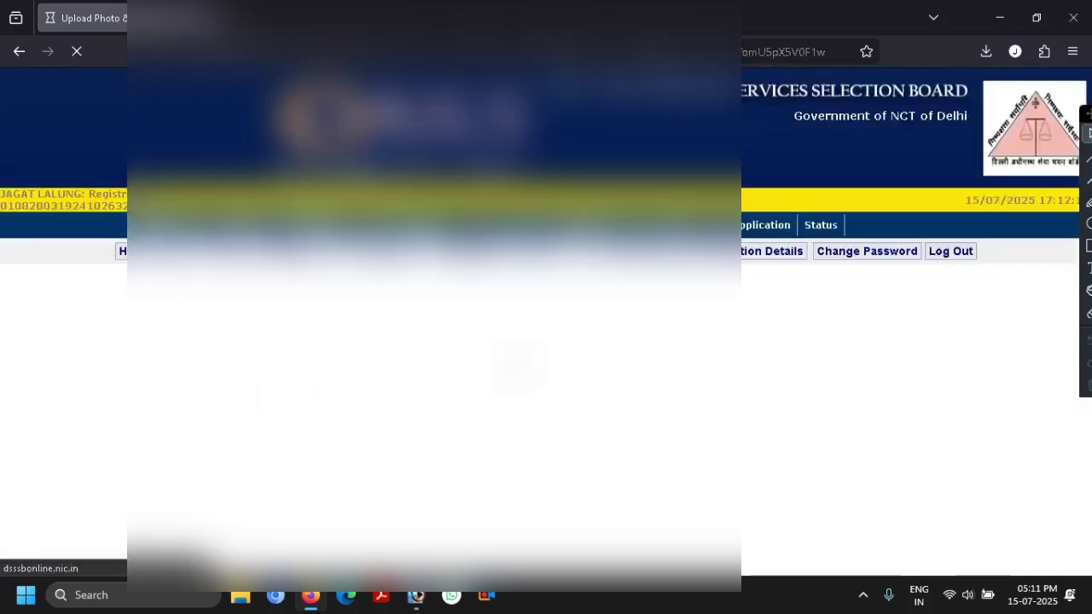
pyautogui.scroll(-9, 512, 363)
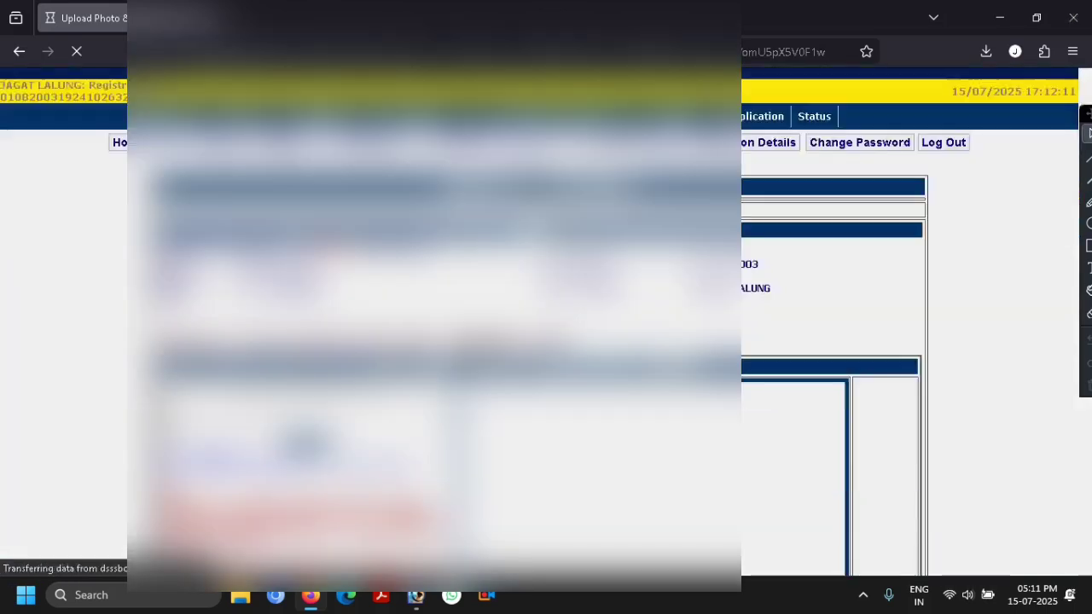
pyautogui.scroll(-3, 512, 341)
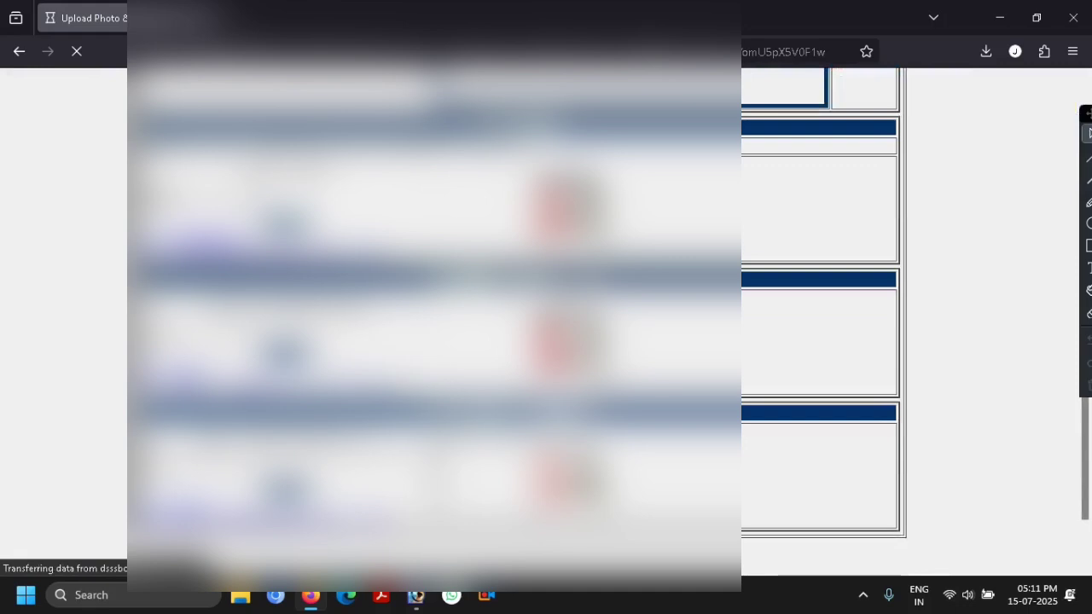
# - Pick a file for the right thumb impression and review the uploaded images down to NEXT
pyautogui.click(239, 201)
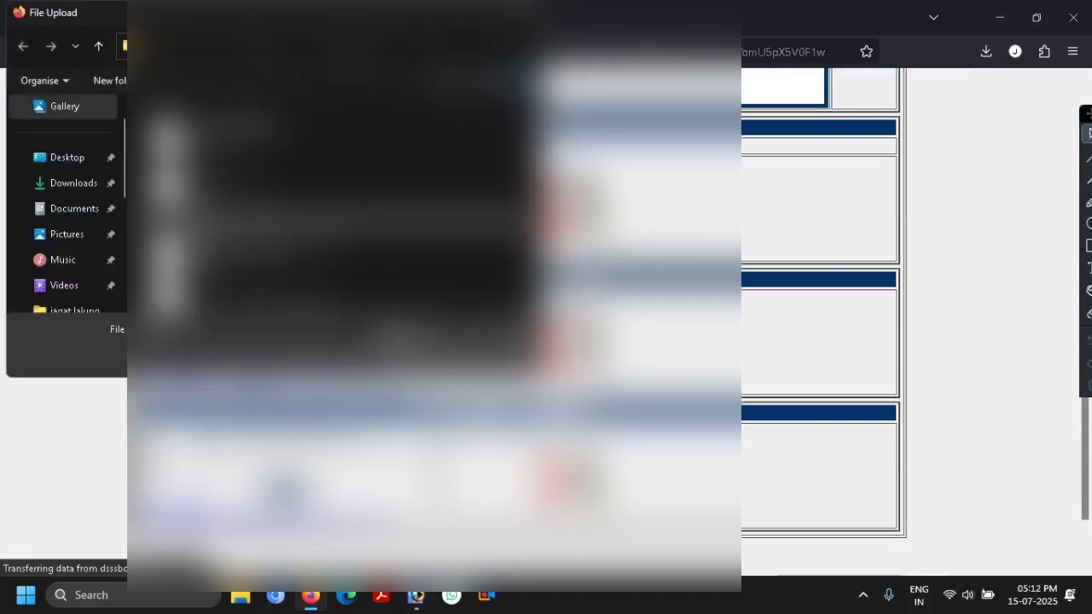
pyautogui.scroll(-2, 324, 213)
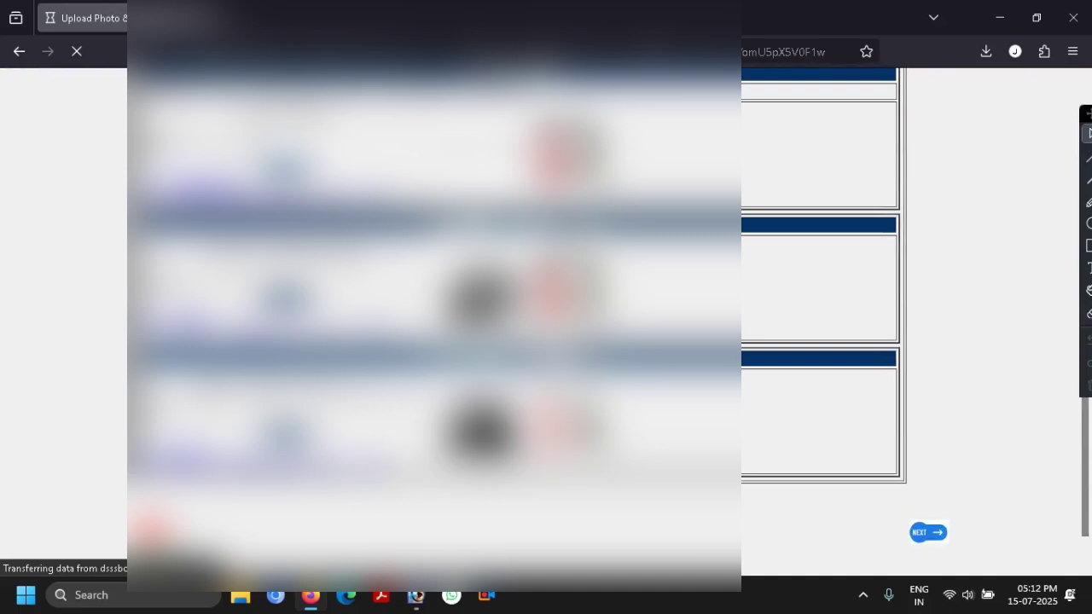
pyautogui.scroll(5, 512, 324)
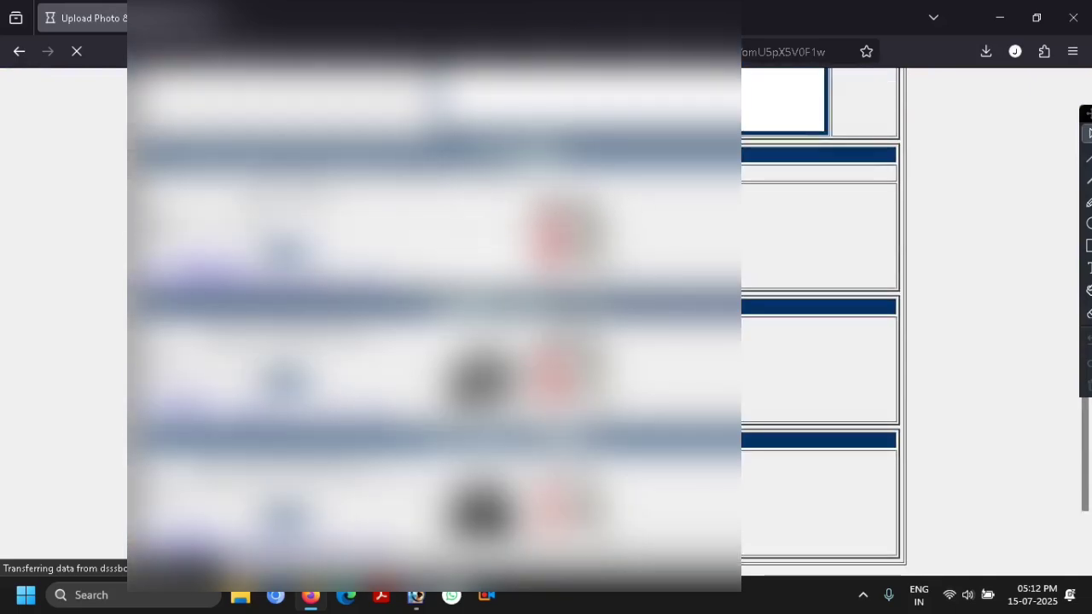
pyautogui.scroll(2, 512, 325)
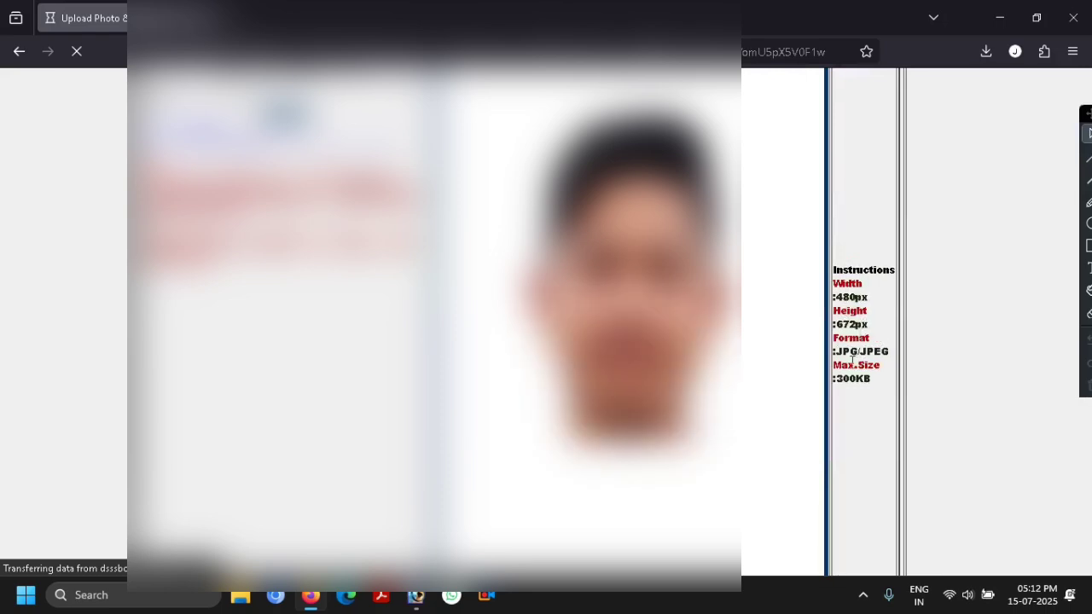
pyautogui.scroll(-1, 852, 359)
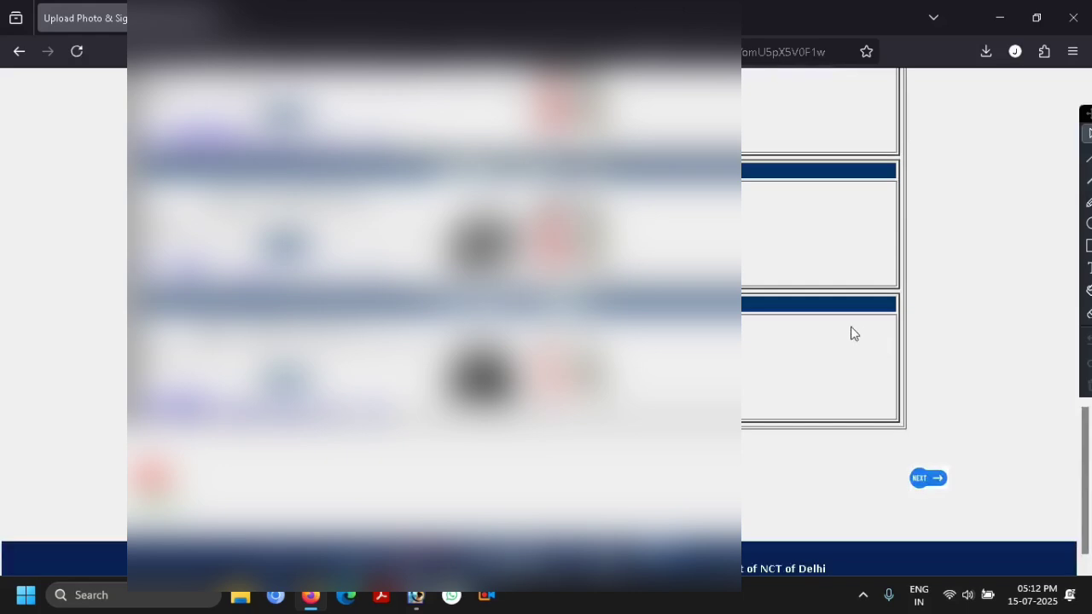
pyautogui.scroll(-1, 851, 332)
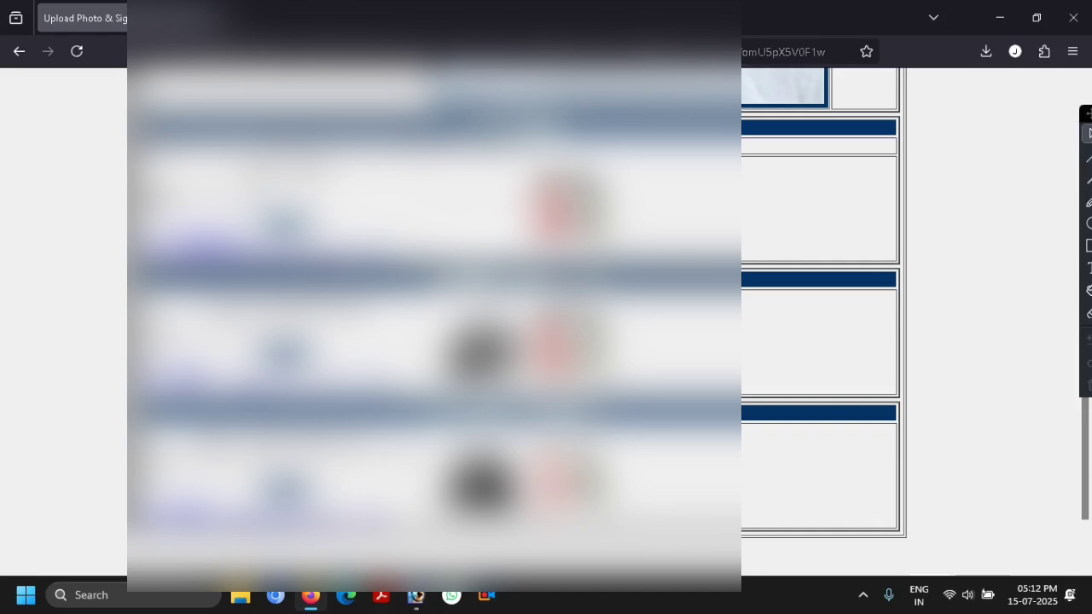
pyautogui.scroll(-2, 598, 316)
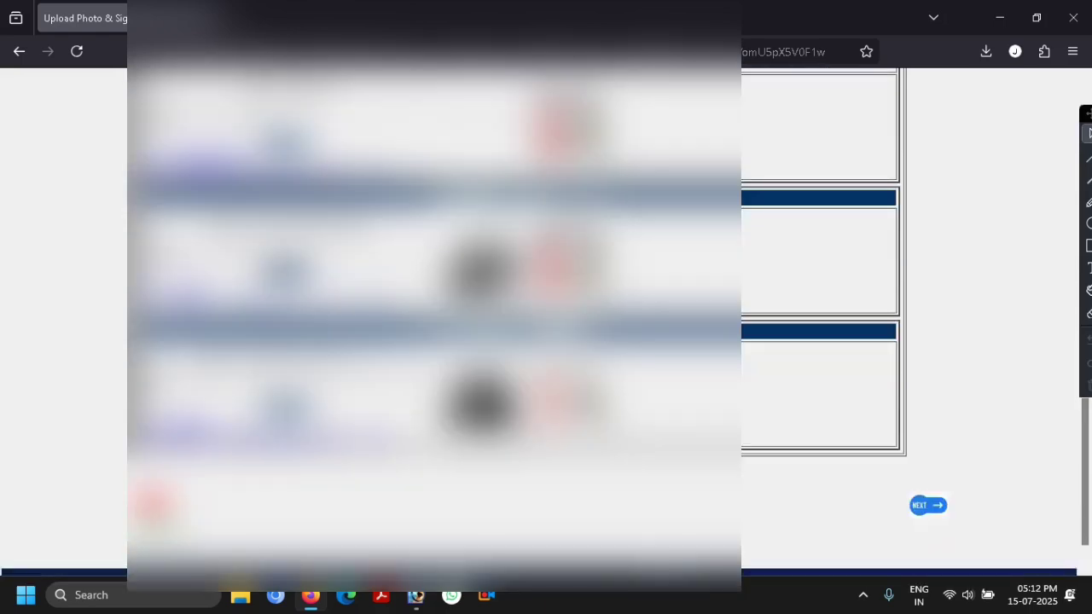
pyautogui.scroll(-1, 546, 315)
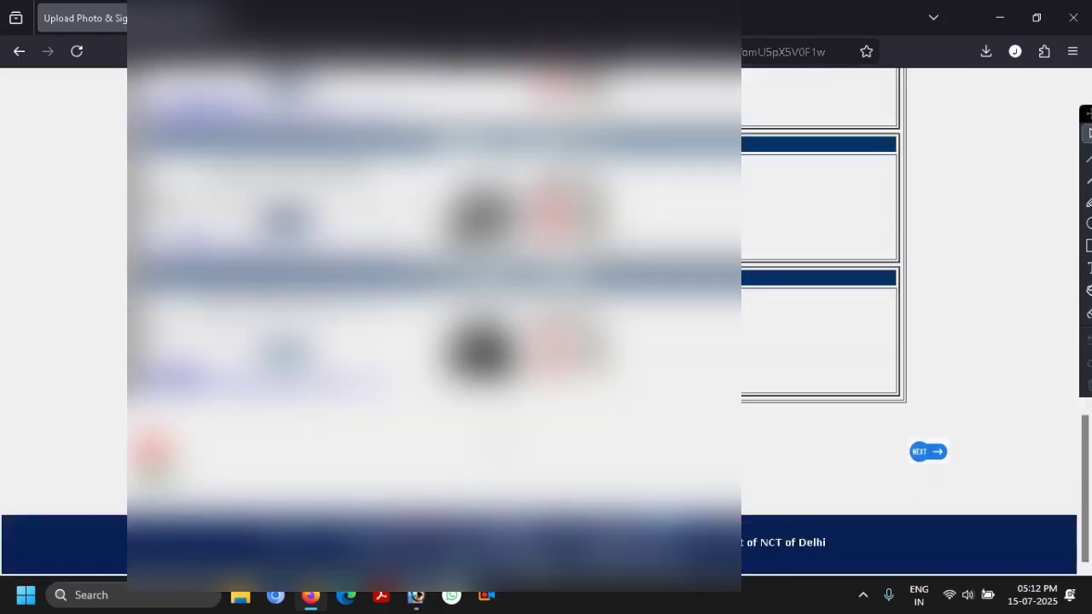
# - Advance to Step 3/5 and tick '12th pass from a recognised Board/Institution'
pyautogui.click(927, 452)
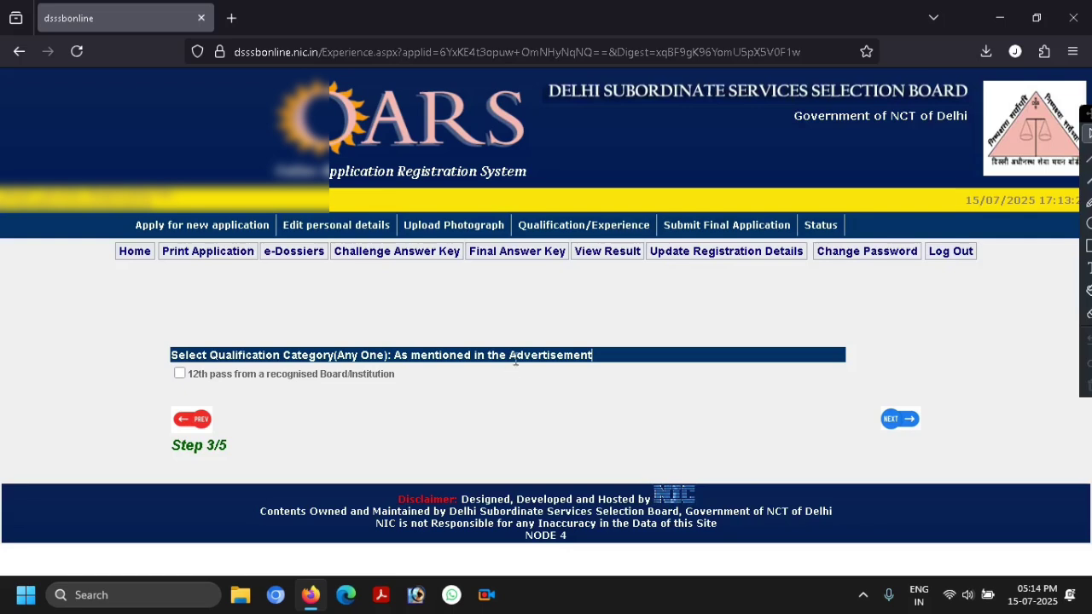
pyautogui.click(179, 374)
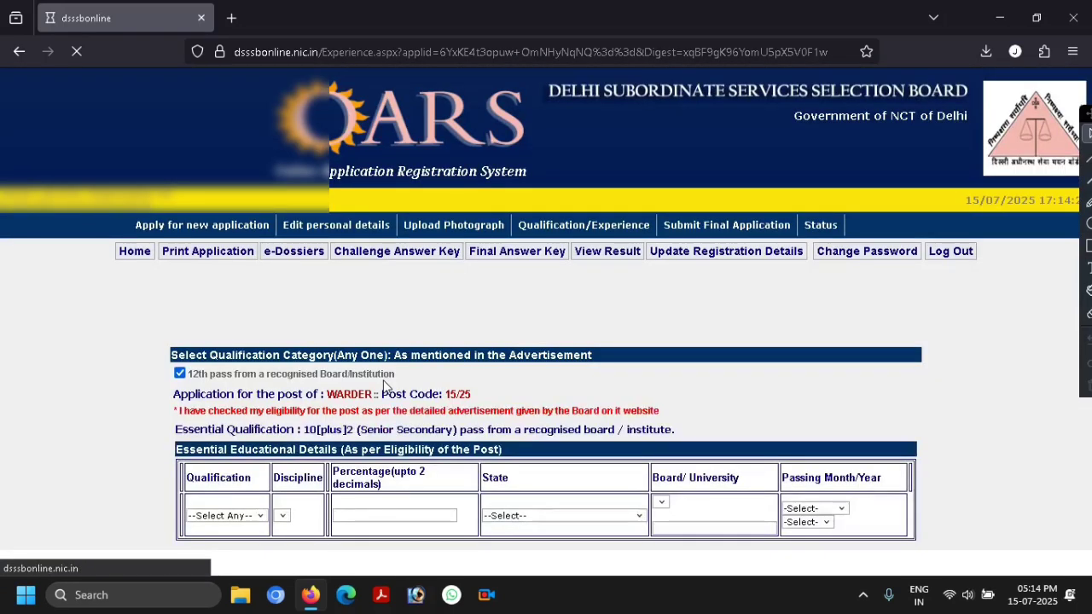
# - Set the qualification to XII, discipline 12th pass, and percentage 63.2
pyautogui.scroll(-2, 445, 357)
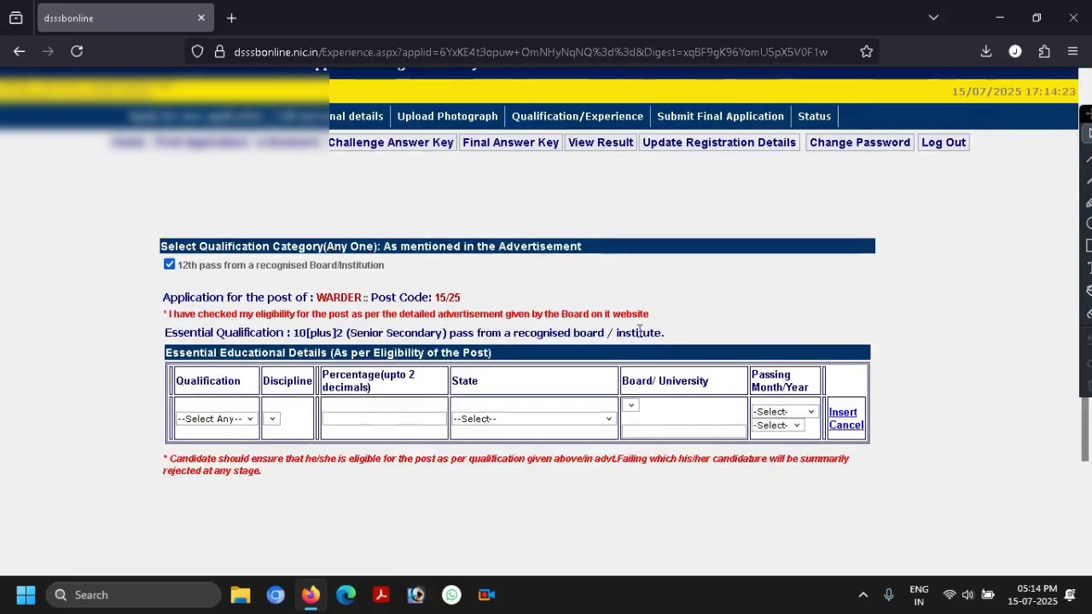
pyautogui.scroll(-1, 639, 332)
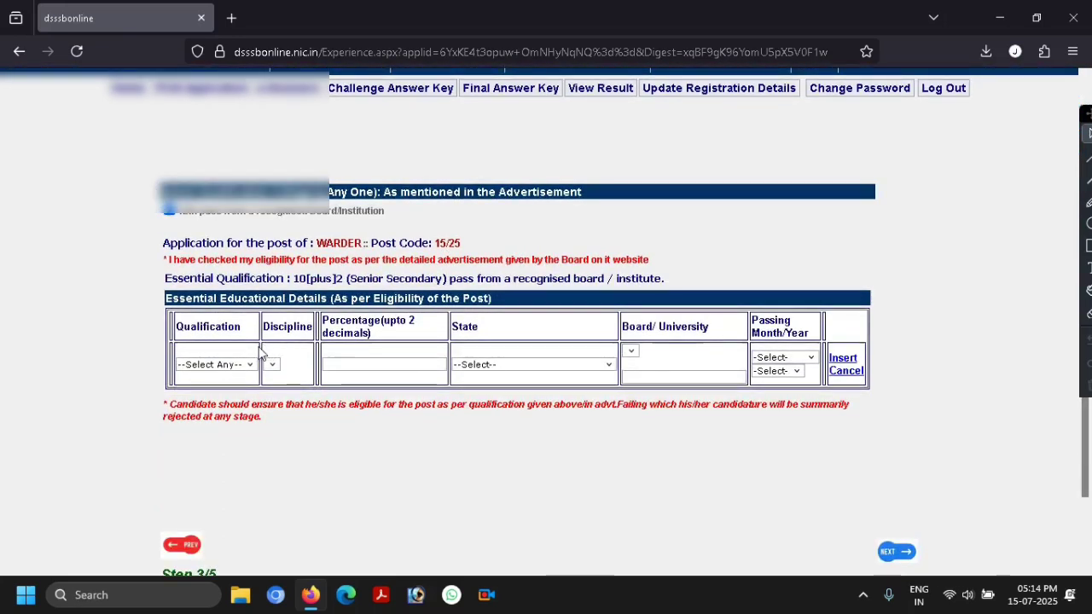
pyautogui.click(203, 365)
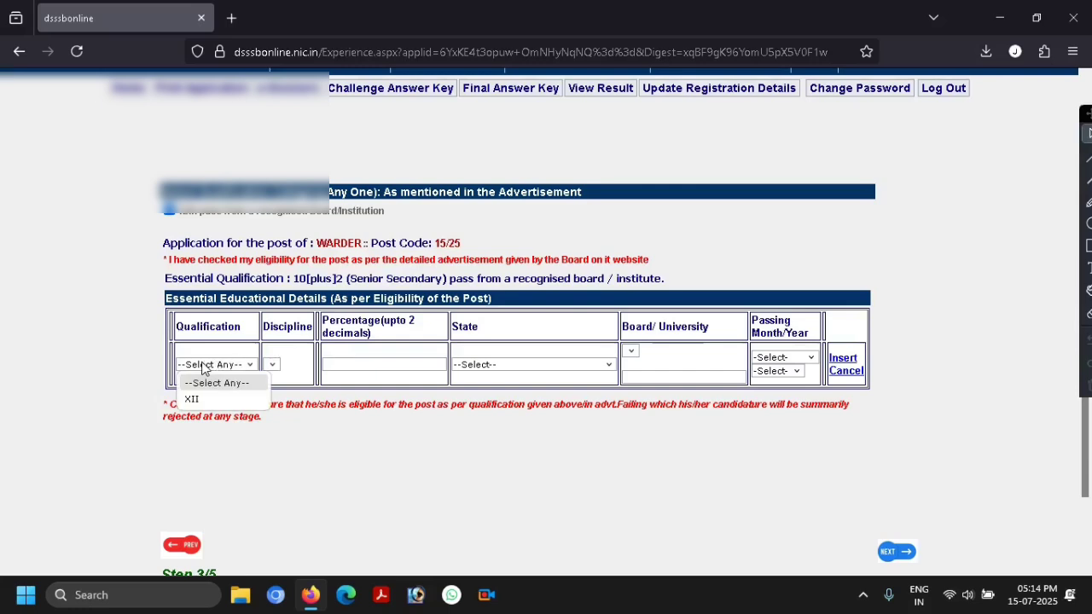
pyautogui.click(203, 398)
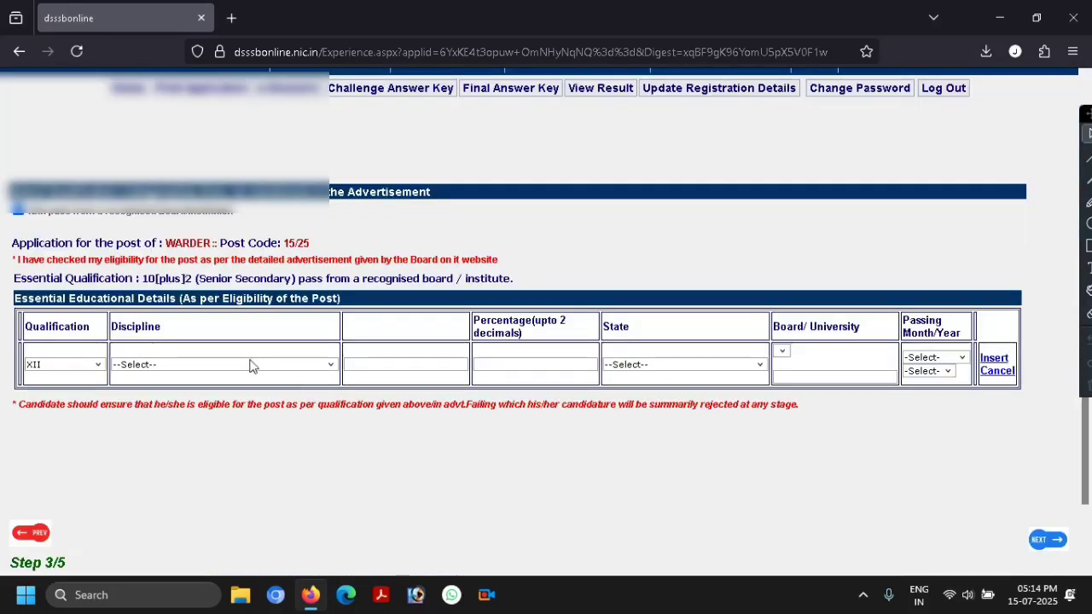
pyautogui.click(170, 365)
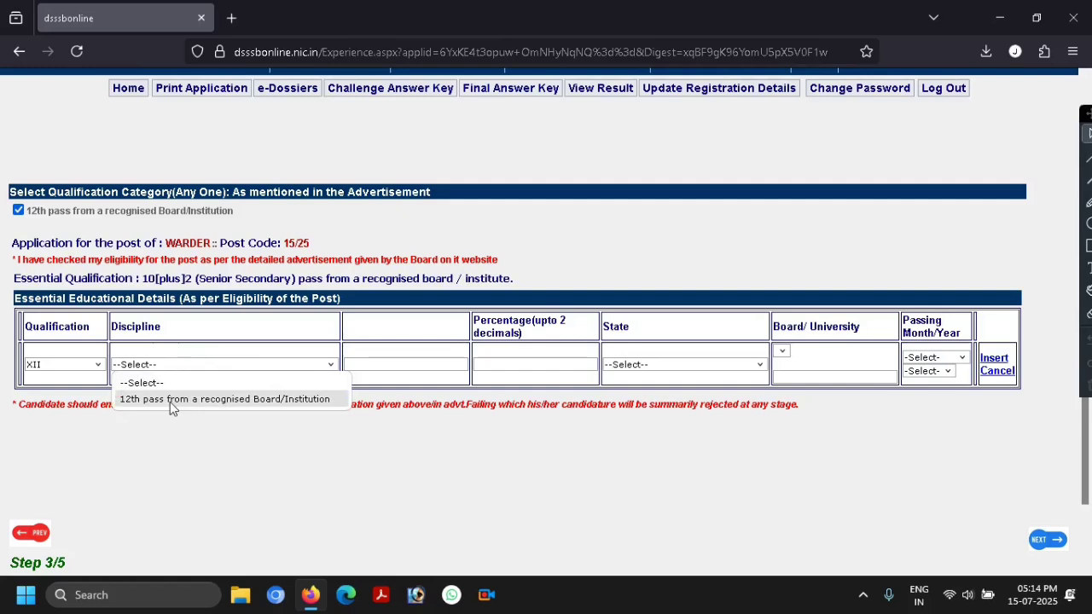
pyautogui.click(169, 400)
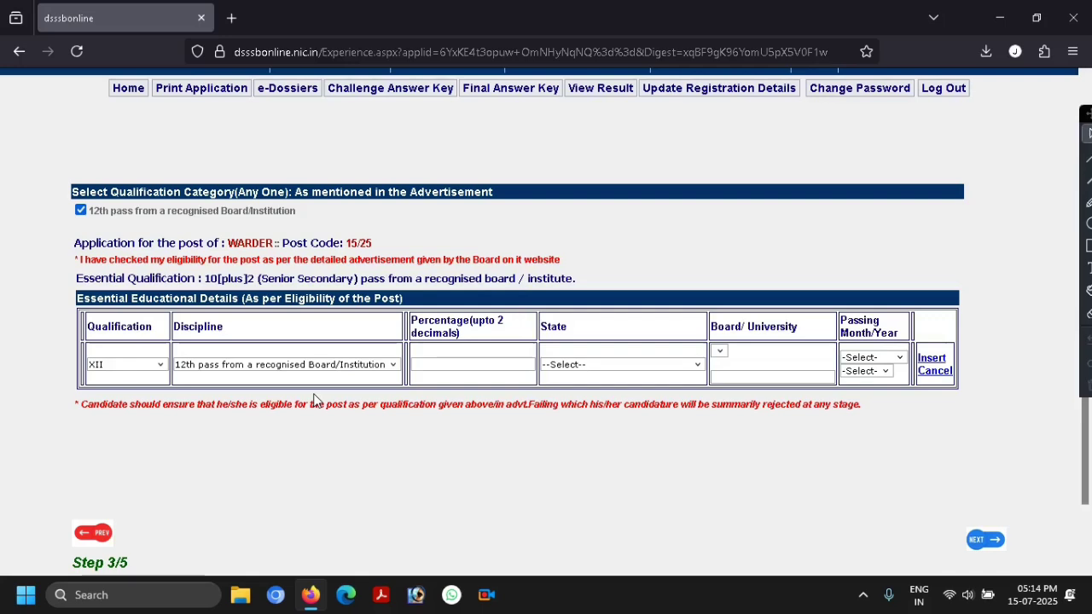
pyautogui.click(468, 364)
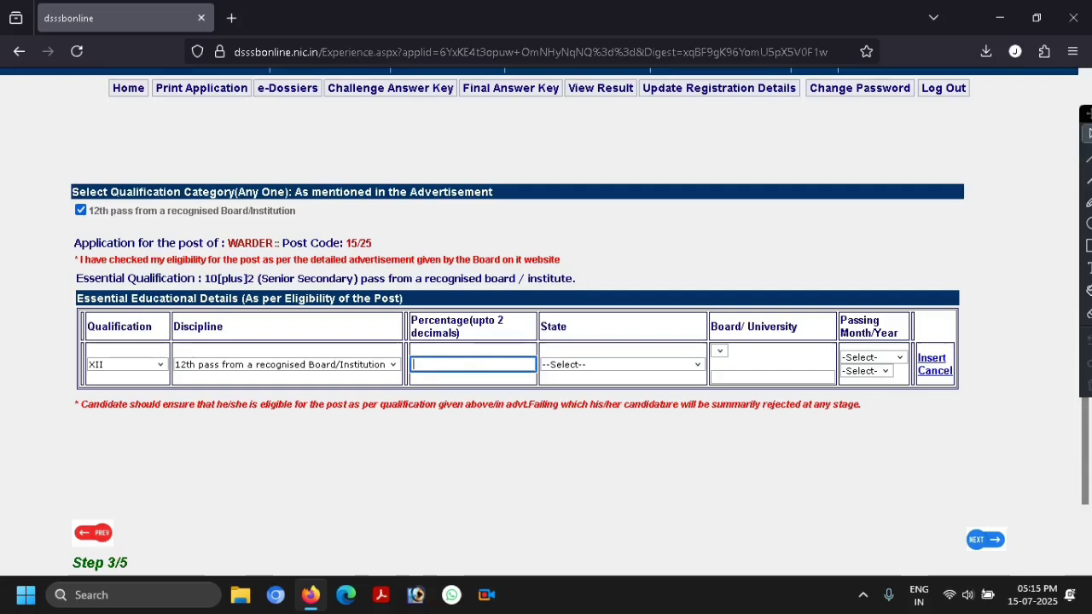
pyautogui.write('3.2')
# - Select ASSAM as the state and Others as the Board/University
pyautogui.click(591, 367)
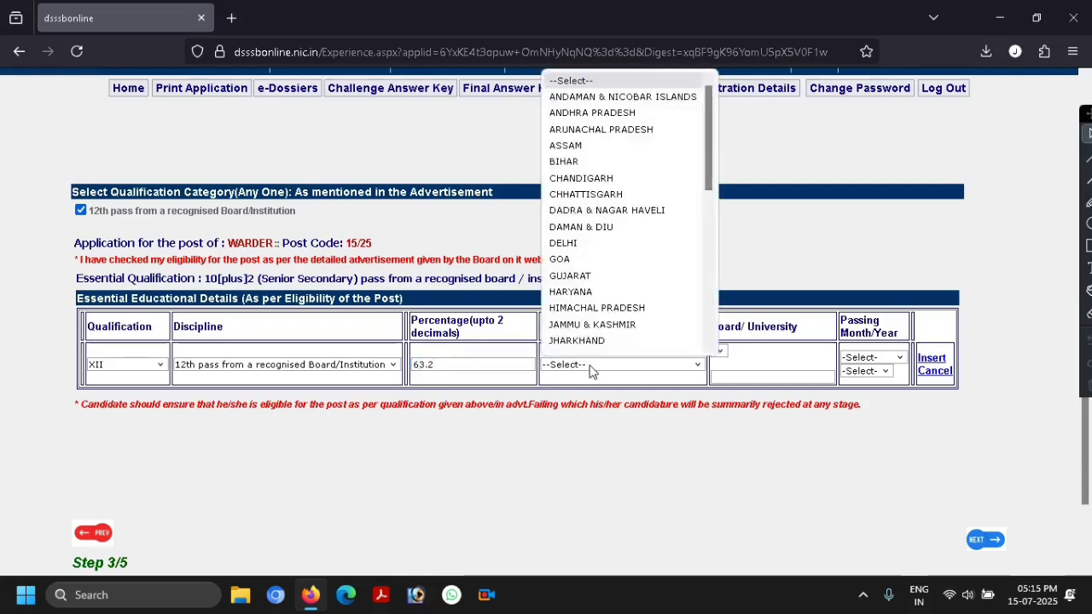
pyautogui.click(588, 140)
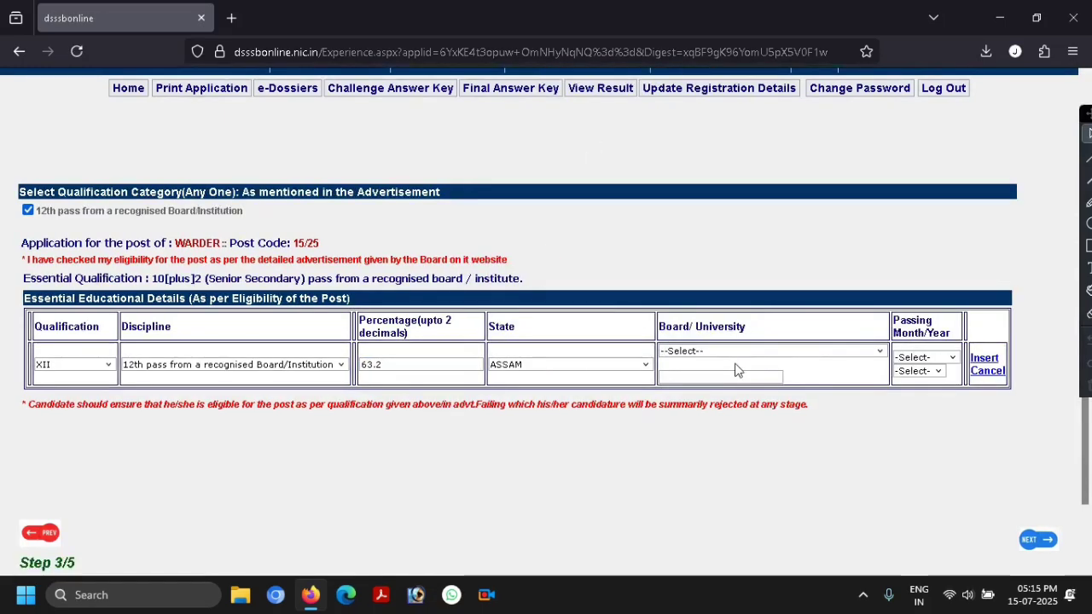
pyautogui.click(709, 353)
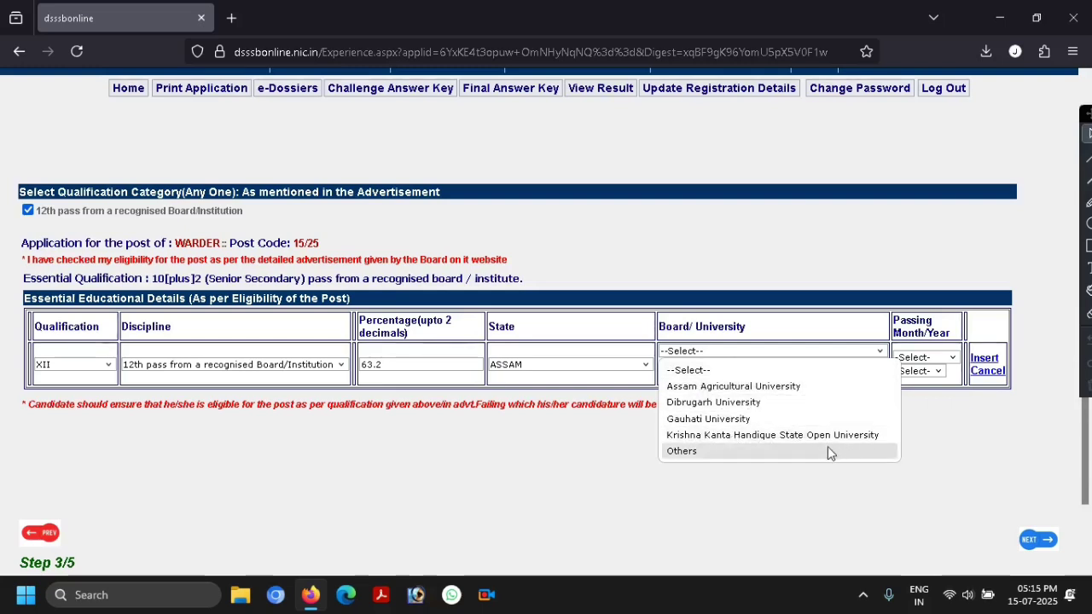
pyautogui.click(721, 453)
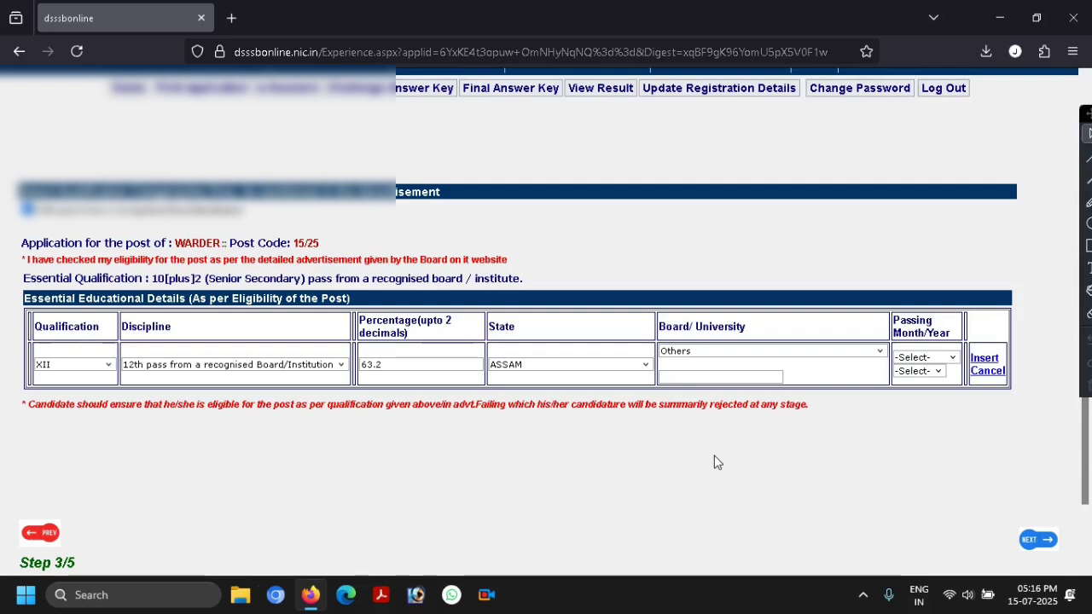
# - Enter AHSEC as the board's name
pyautogui.click(692, 377)
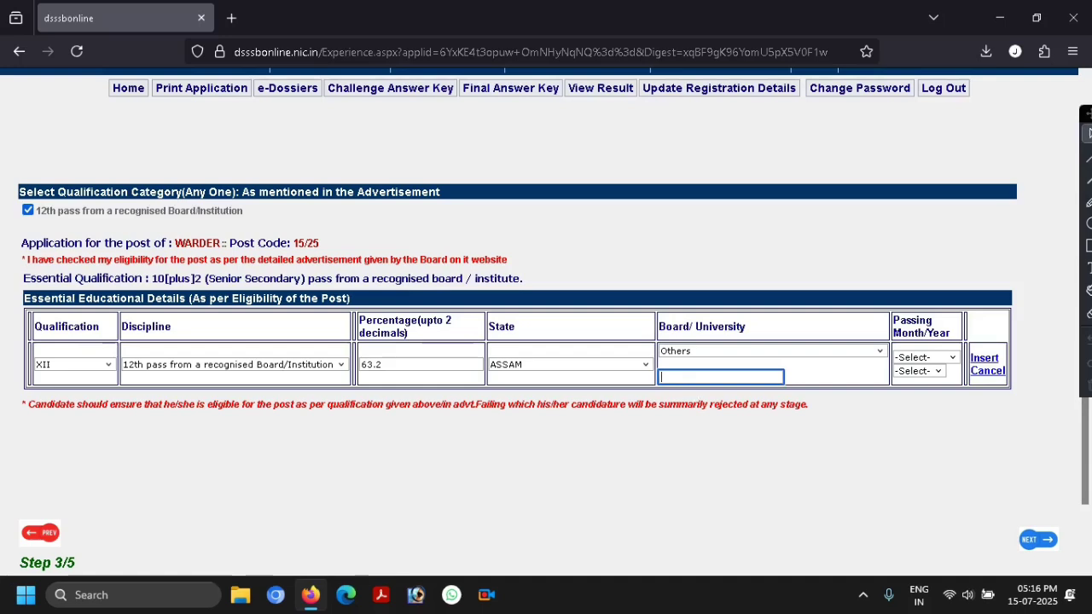
pyautogui.write('ASSAM')
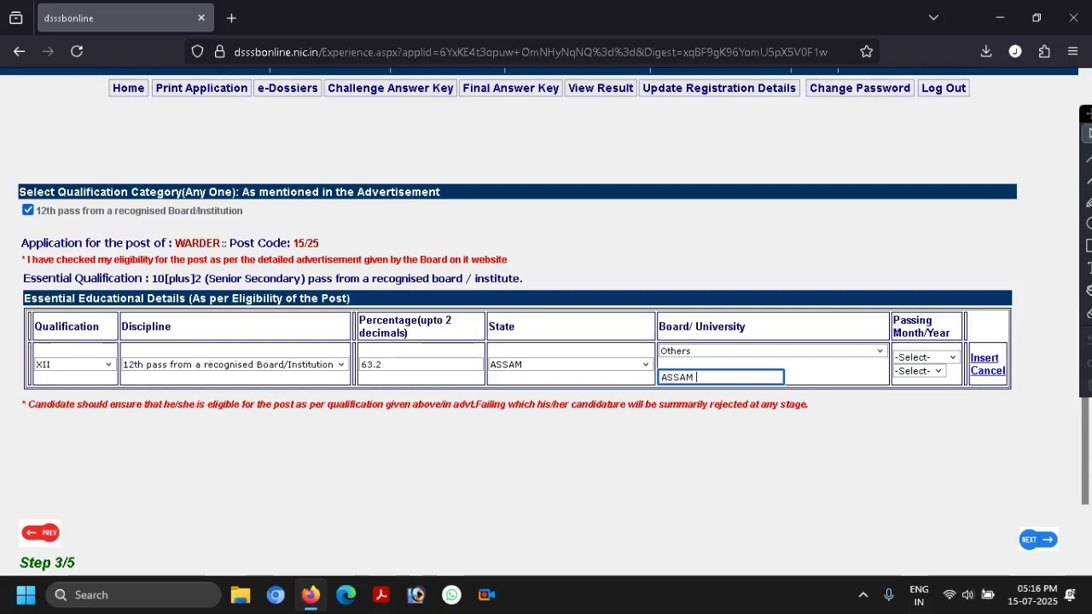
pyautogui.write(' HIGHER SEXC')
pyautogui.press('BackSpace')
pyautogui.press('BackSpace')
pyautogui.press('BackSpace')
pyautogui.press('BackSpace')
pyautogui.press('BackSpace')
pyautogui.press('BackSpace')
pyautogui.press('BackSpace')
pyautogui.press('BackSpace')
pyautogui.press('BackSpace')
pyautogui.press('BackSpace')
pyautogui.press('BackSpace')
pyautogui.press('BackSpace')
pyautogui.press('BackSpace')
pyautogui.press('BackSpace')
pyautogui.press('BackSpace')
pyautogui.press('BackSpace')
pyautogui.press('BackSpace')
pyautogui.write('AH')
pyautogui.write('C')
pyautogui.press('BackSpace')
pyautogui.write('SEC')
# - Set the passing month and year to July 2021
pyautogui.click(922, 359)
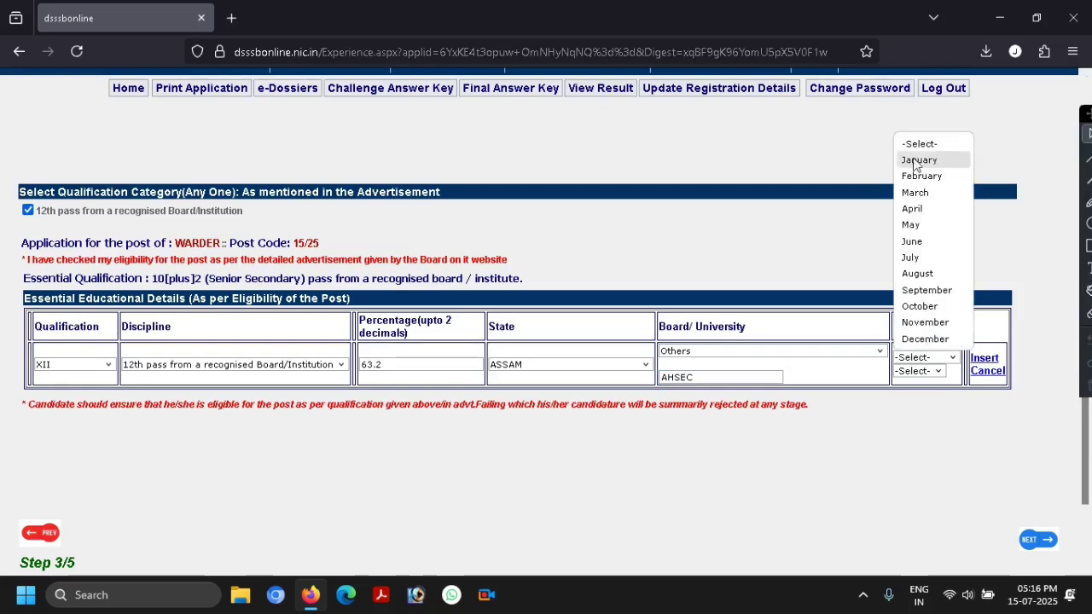
pyautogui.click(915, 258)
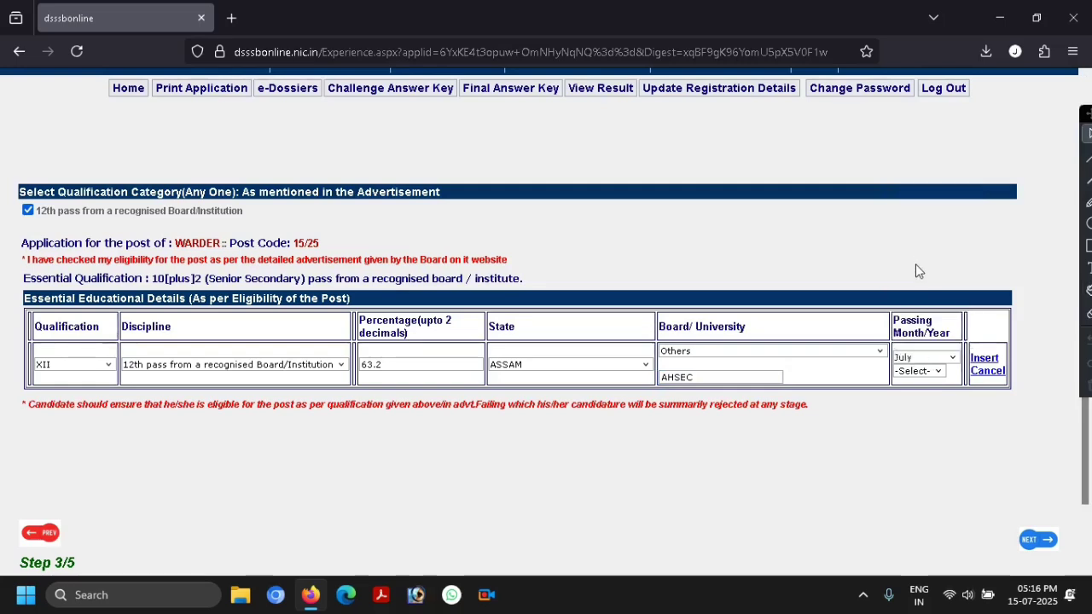
pyautogui.click(915, 372)
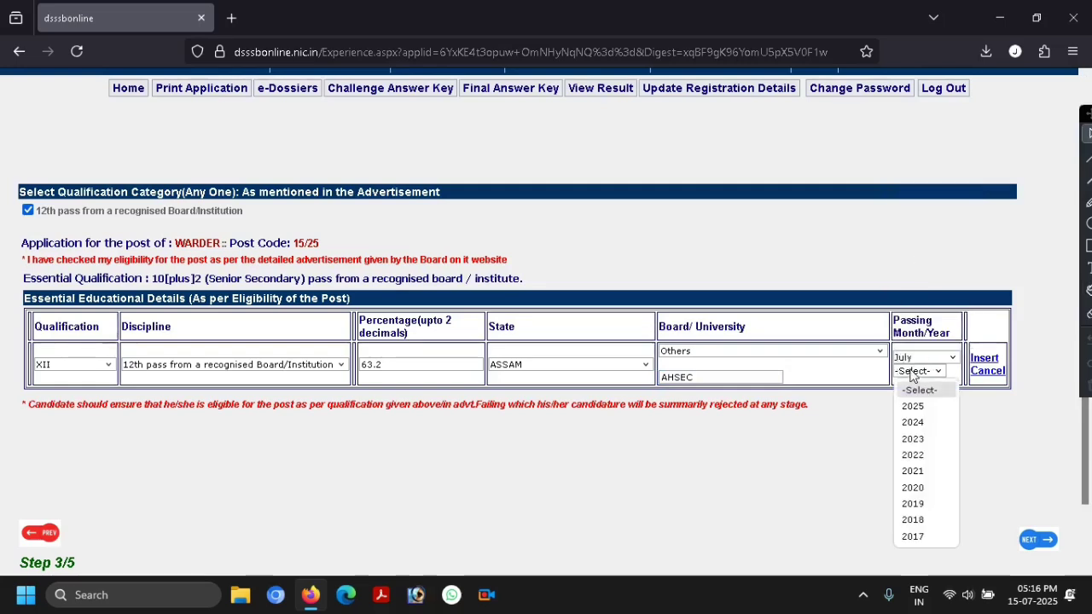
pyautogui.click(912, 471)
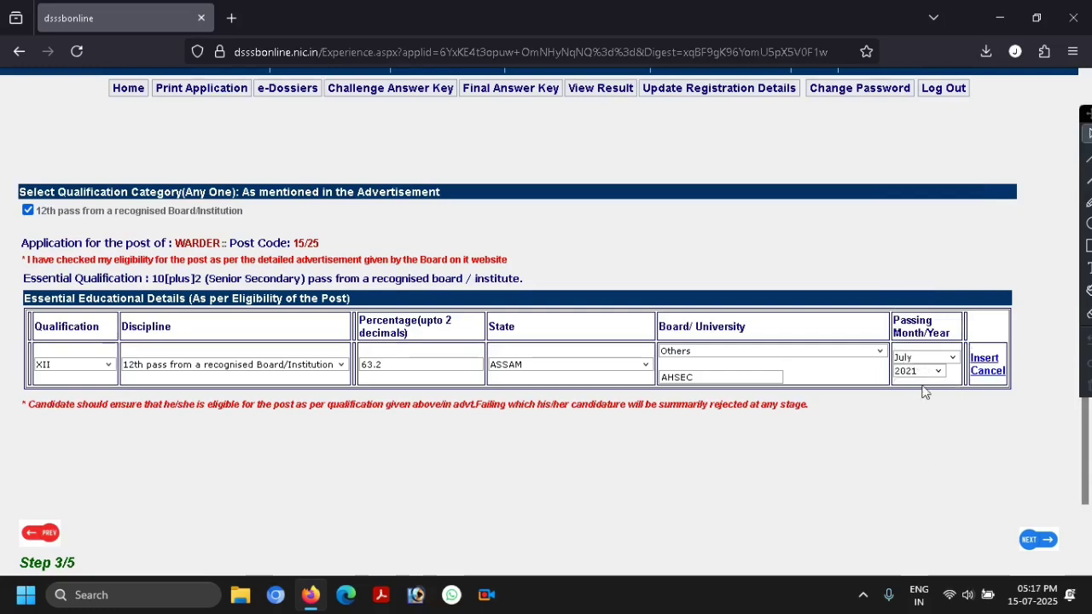
# - Add the row XII, 63.20, ASSAM, AHSEC, 07/2021 and confirm its final save
pyautogui.click(989, 359)
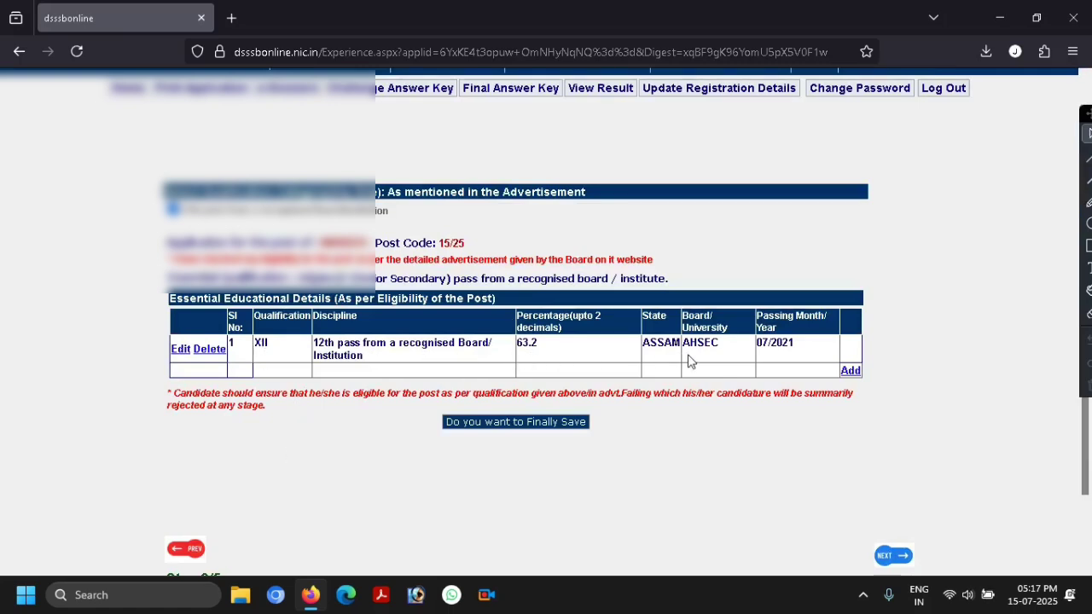
pyautogui.scroll(2, 553, 273)
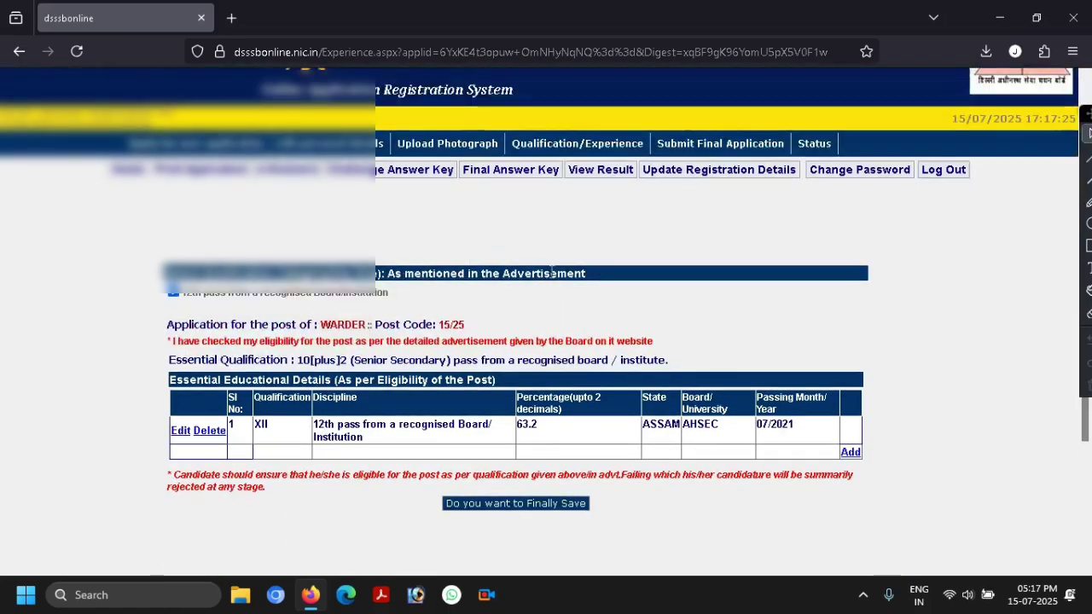
pyautogui.scroll(-3, 331, 244)
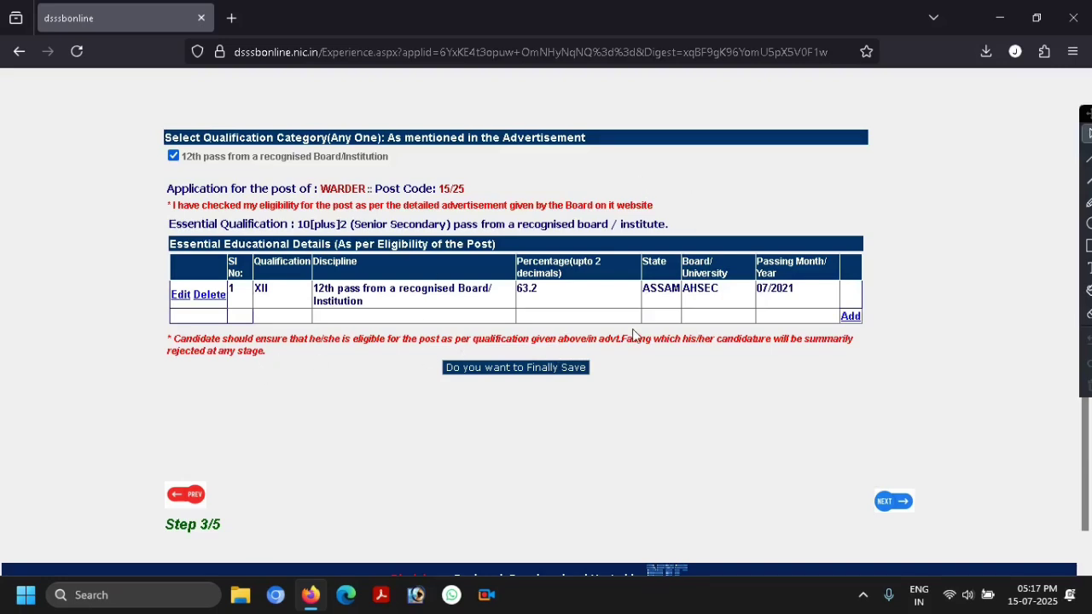
pyautogui.click(510, 372)
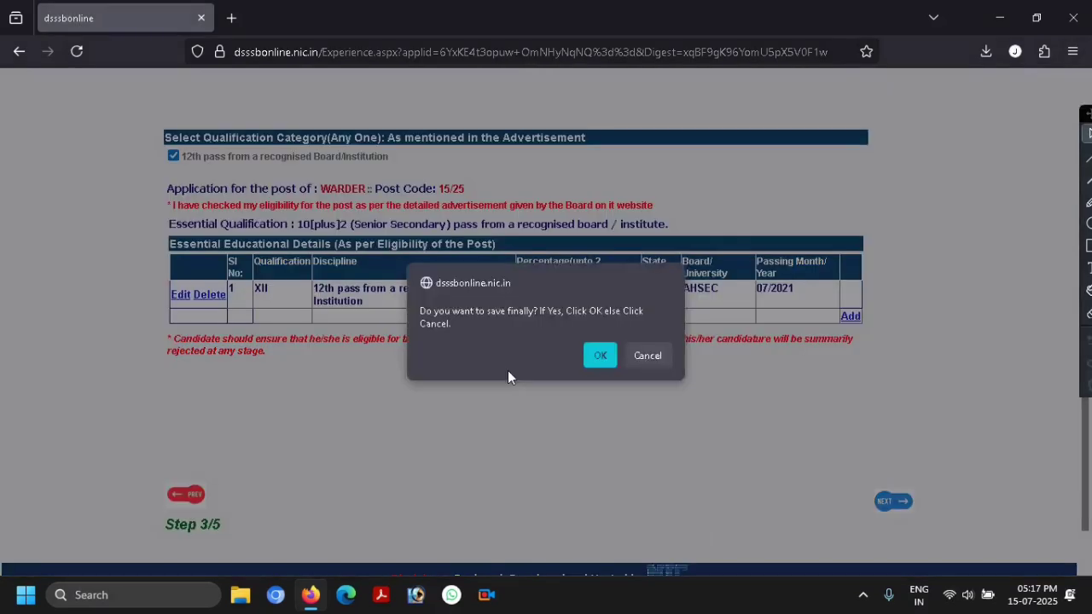
pyautogui.click(600, 355)
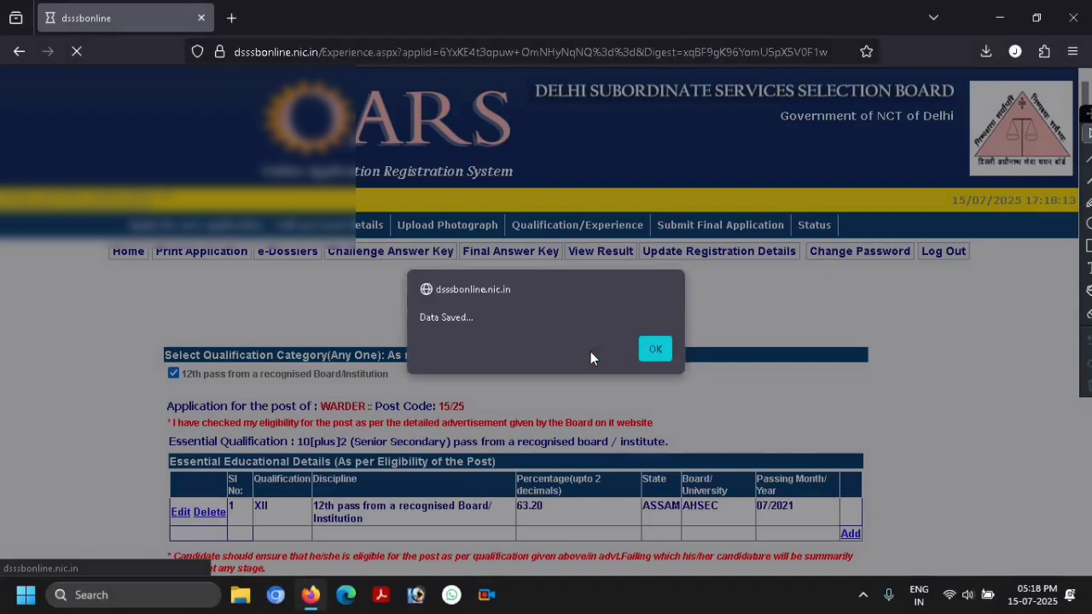
pyautogui.click(655, 349)
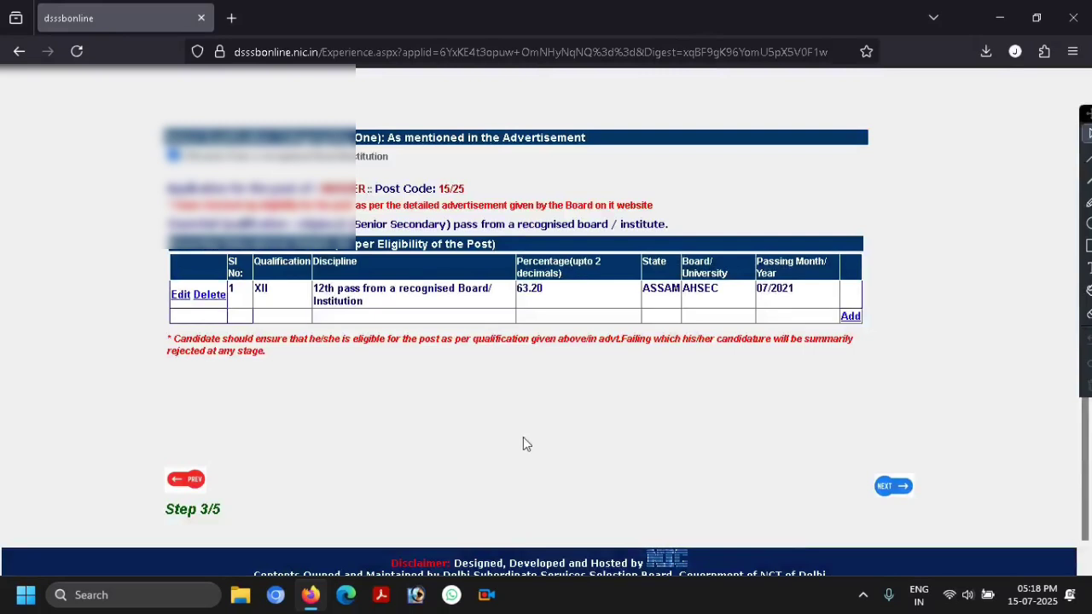
# - Move to the application review step and scroll down to the declarations
pyautogui.click(894, 488)
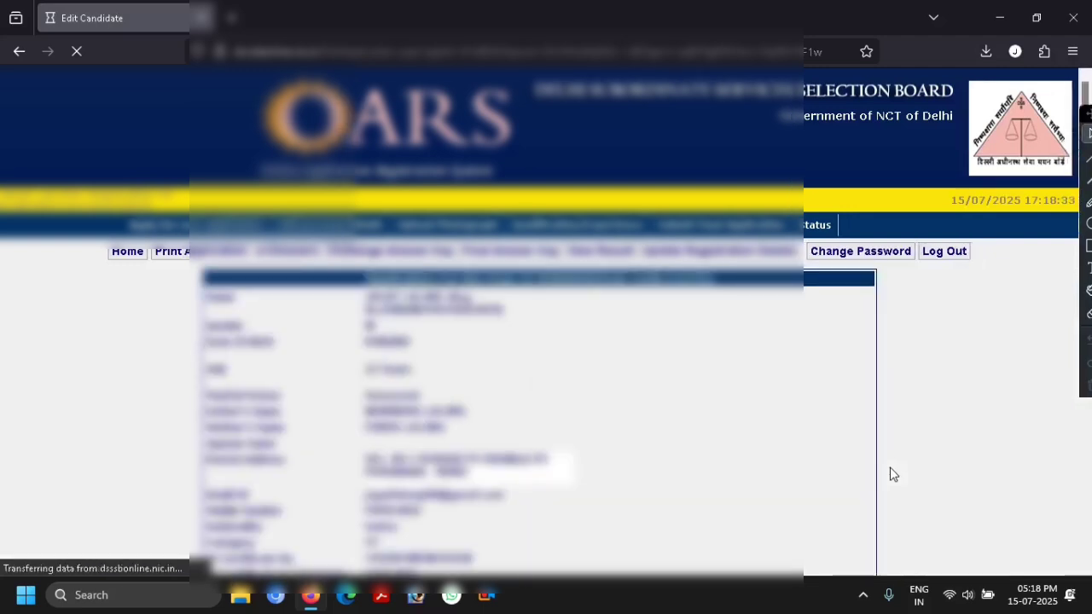
pyautogui.scroll(-1, 663, 419)
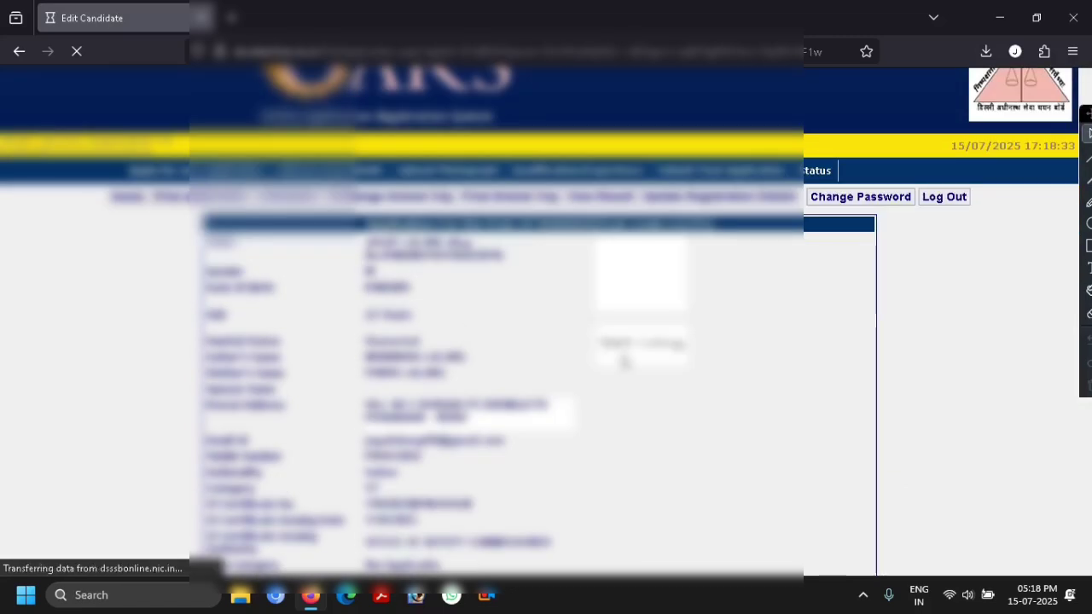
pyautogui.scroll(-1, 624, 358)
pyautogui.scroll(-3, 392, 311)
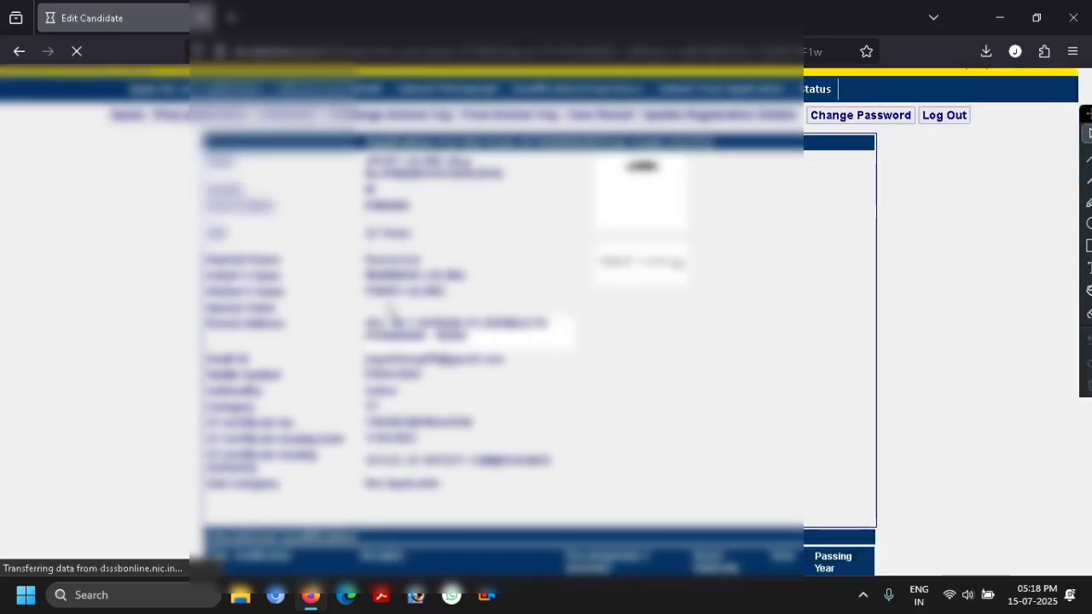
pyautogui.scroll(-1, 537, 341)
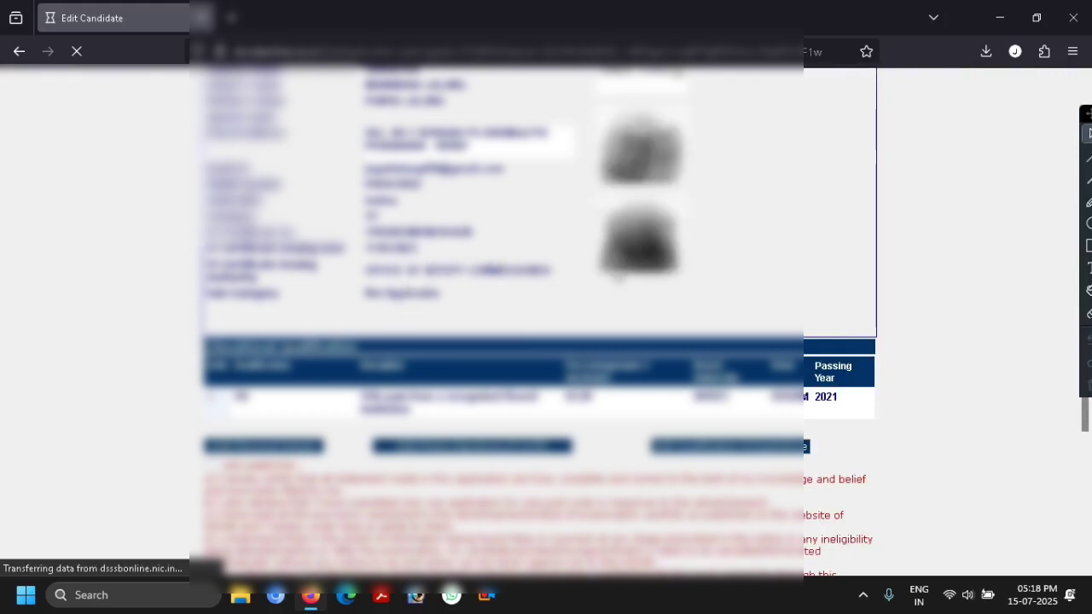
pyautogui.scroll(-2, 580, 273)
pyautogui.scroll(-2, 551, 280)
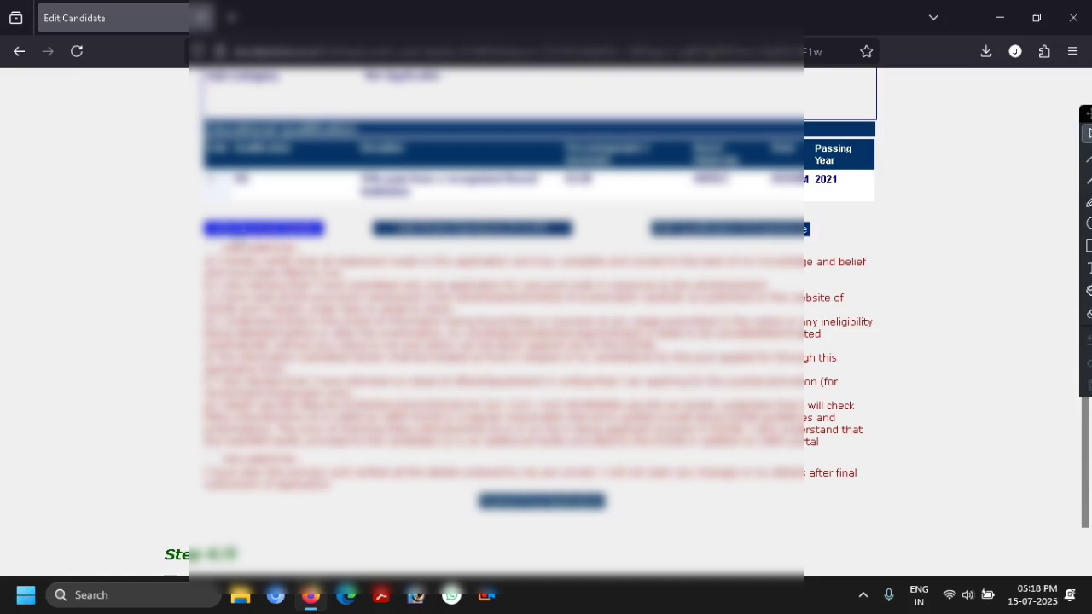
# - Accept both declarations and submit the final Warder application
pyautogui.click(213, 248)
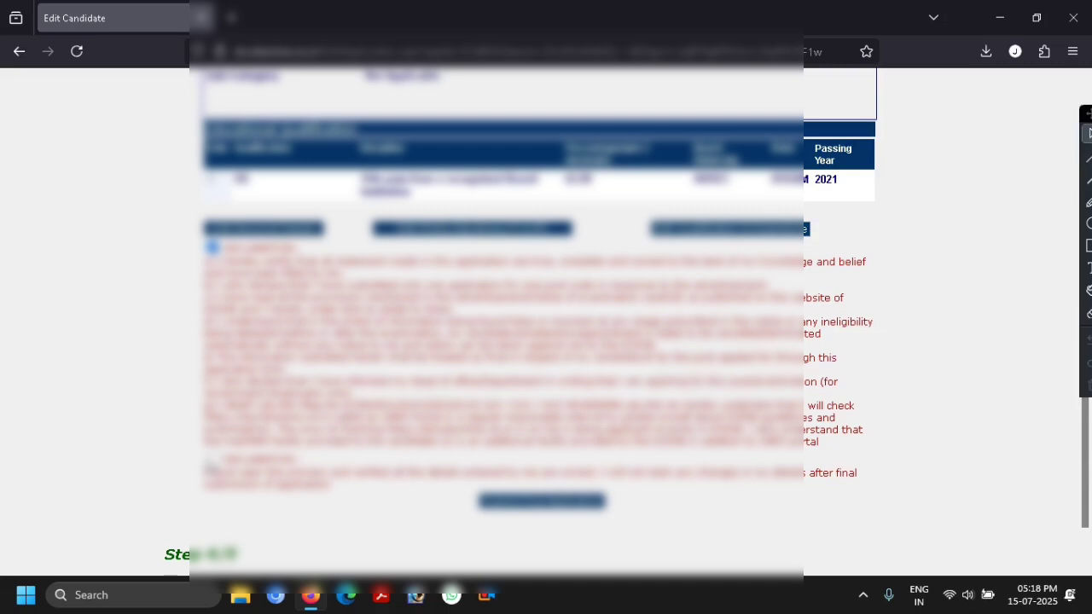
pyautogui.click(213, 458)
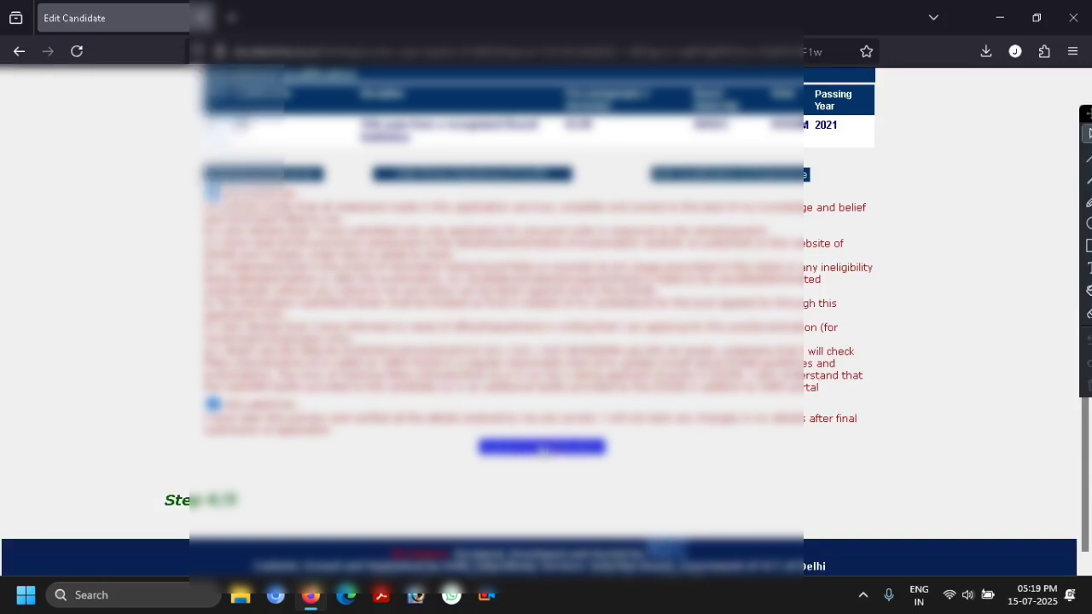
pyautogui.click(546, 449)
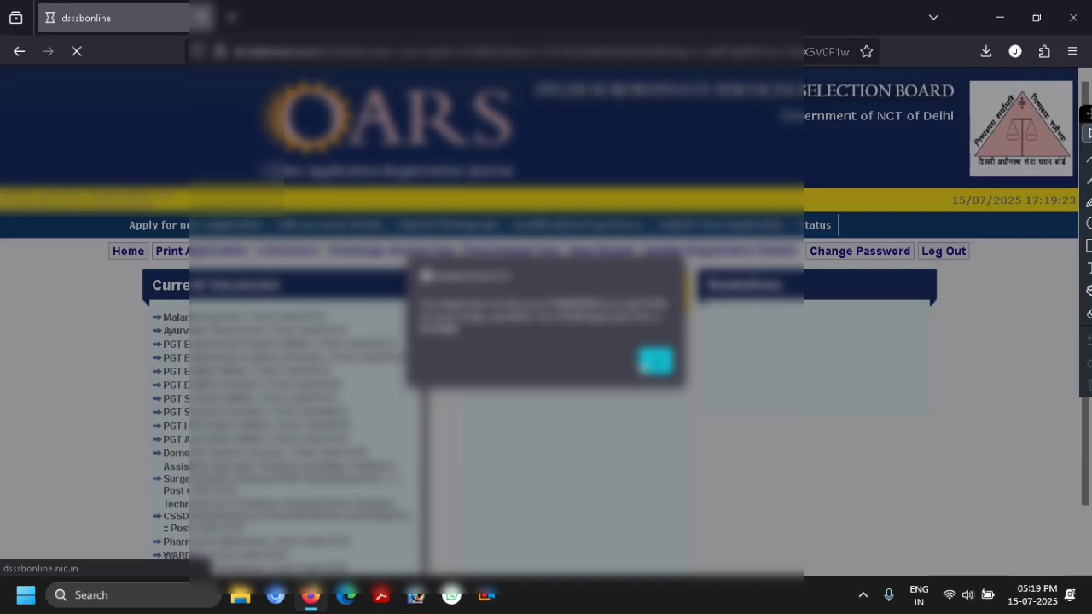
# - Dismiss the submission notice and go to the Print Application page
pyautogui.click(656, 361)
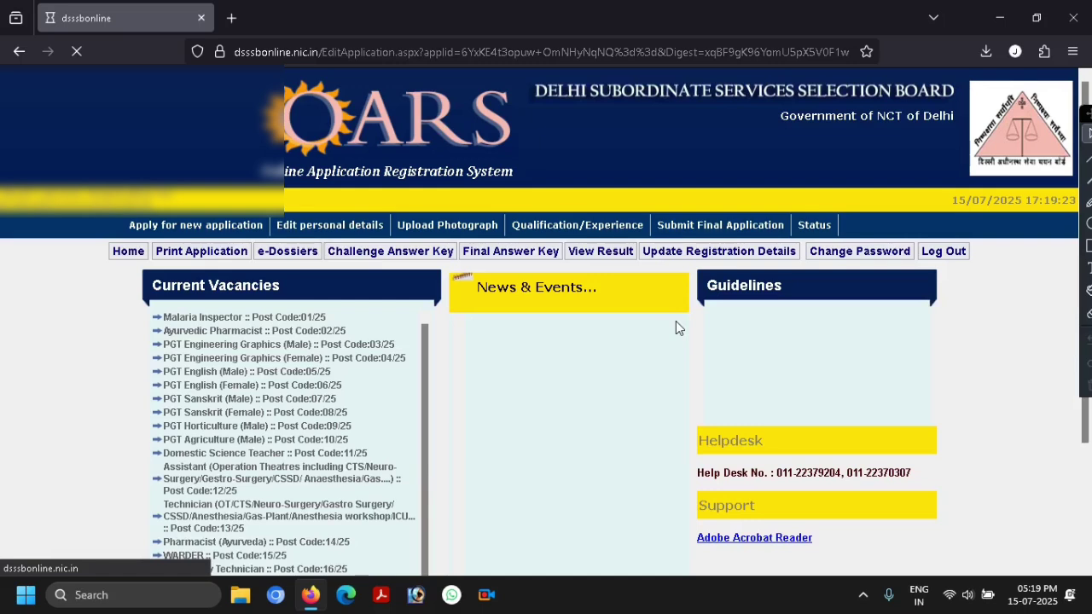
pyautogui.scroll(-4, 676, 321)
pyautogui.scroll(3, 676, 320)
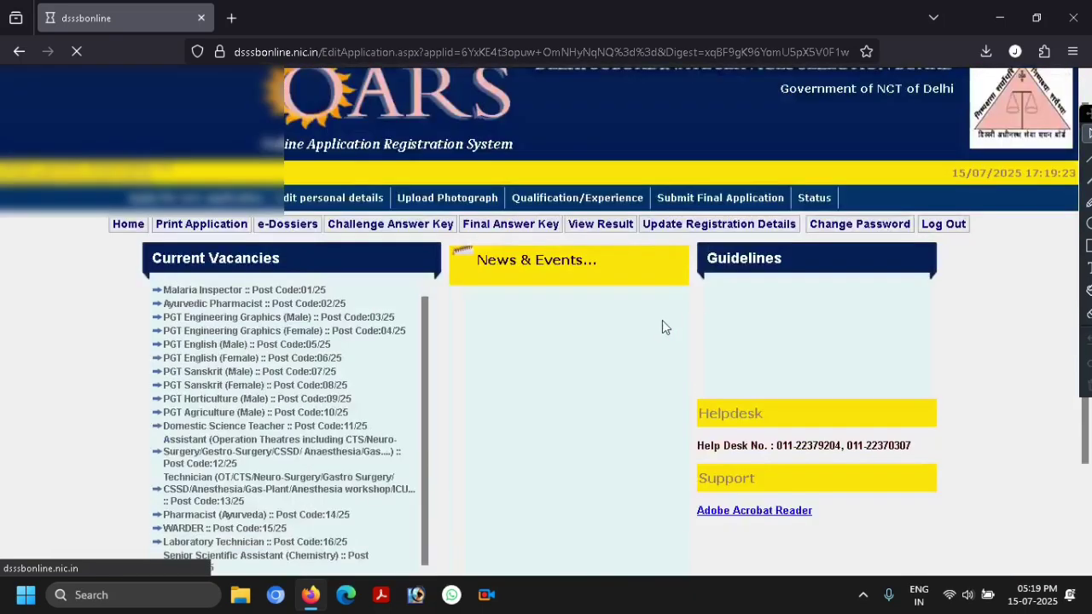
pyautogui.click(209, 224)
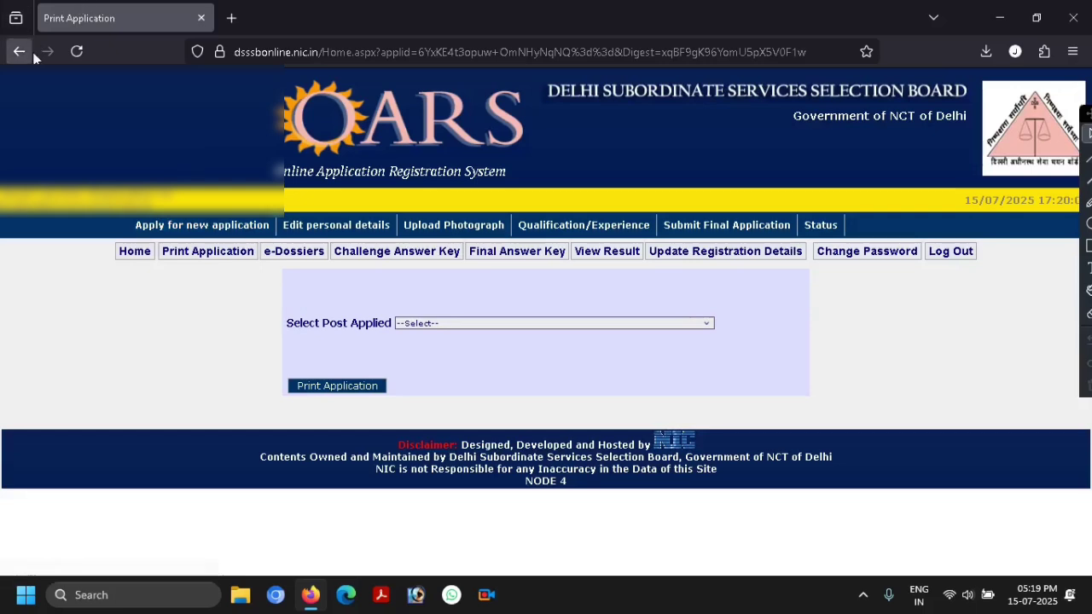
# - Select 'WARDER Post Code :(15/25)' and open its printable application, allowing the pop-up
pyautogui.click(422, 323)
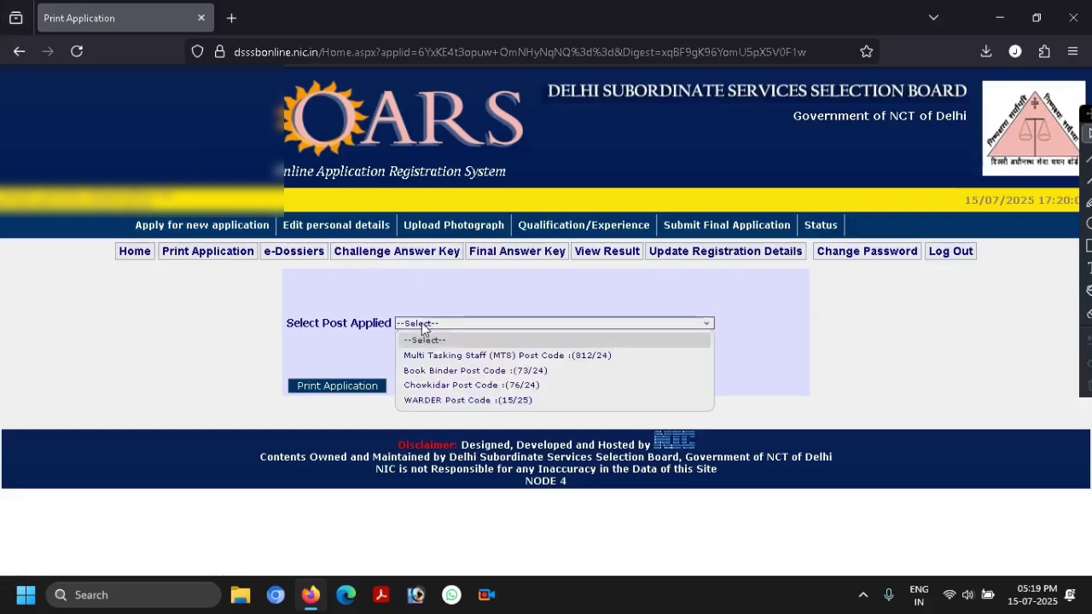
pyautogui.click(443, 402)
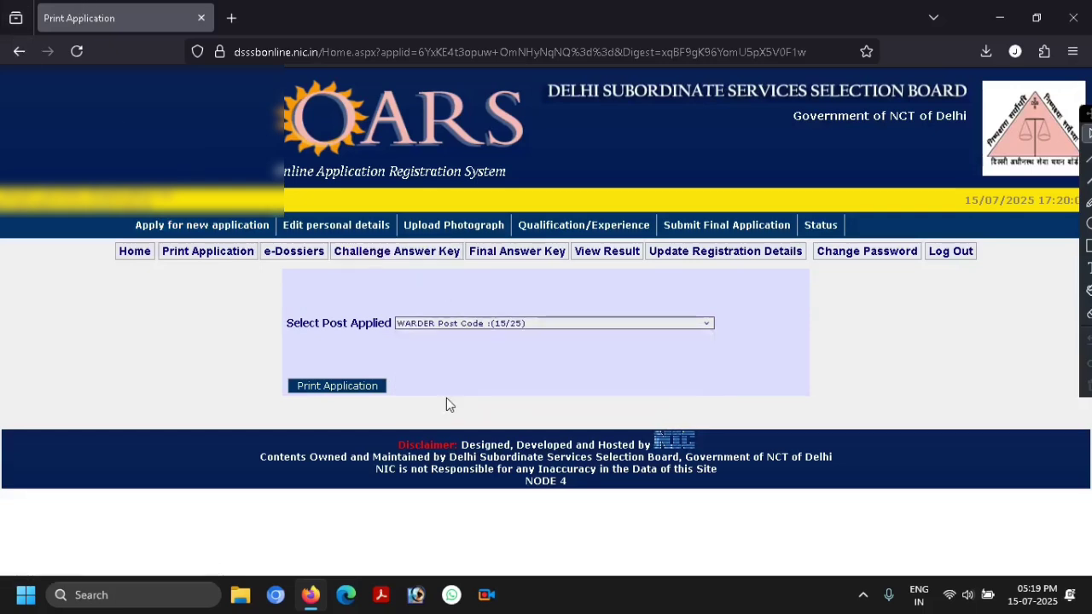
pyautogui.click(338, 390)
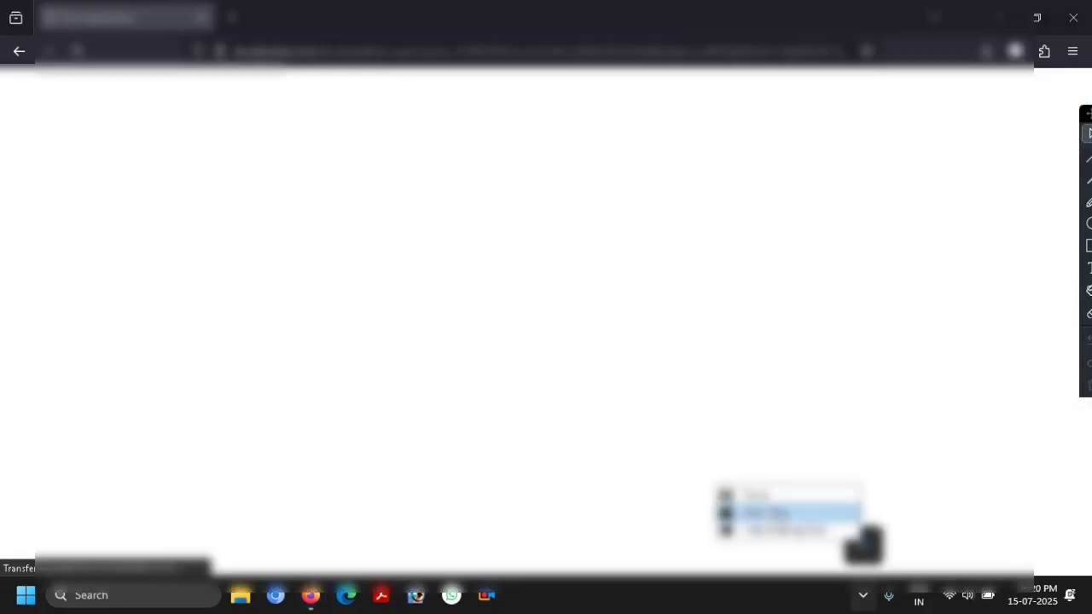
pyautogui.click(794, 495)
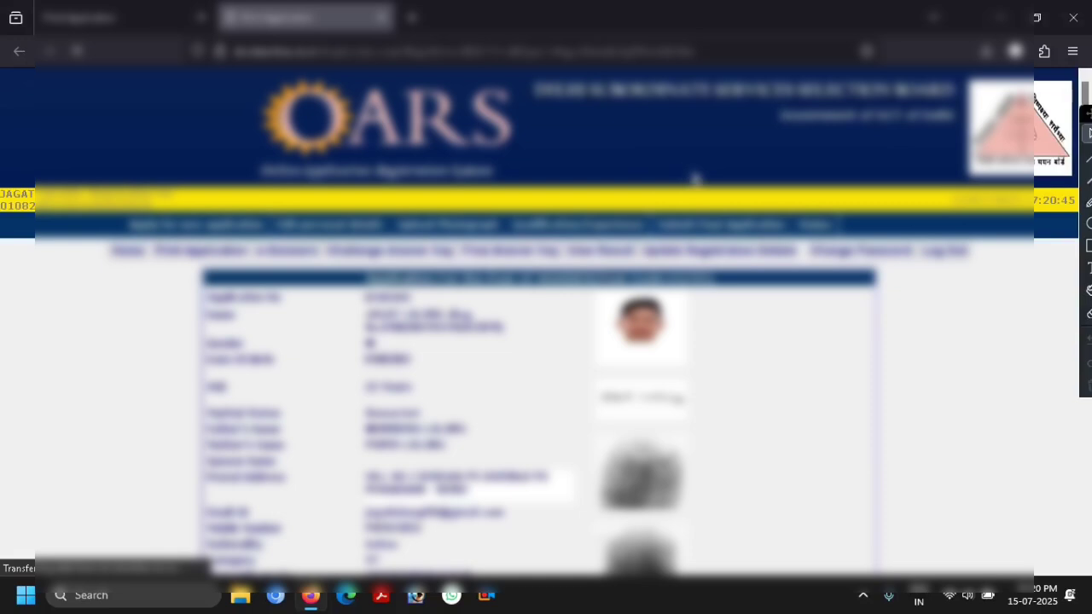
# - Scroll through the printable application to check details, qualification row and declarations
pyautogui.scroll(-2, 695, 178)
pyautogui.scroll(-2, 608, 239)
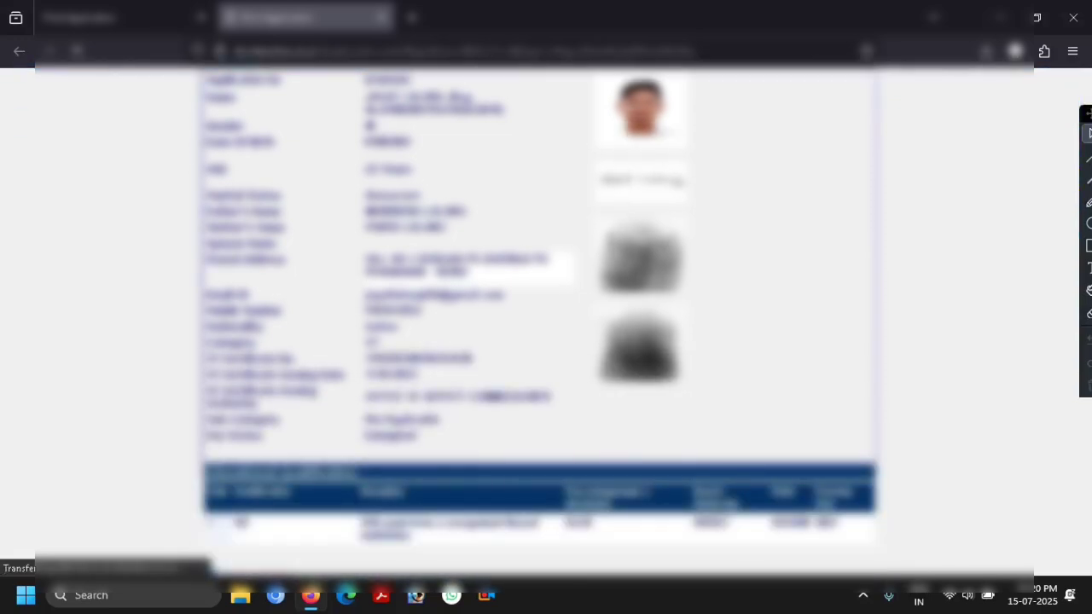
pyautogui.scroll(-2, 599, 250)
pyautogui.scroll(-2, 534, 337)
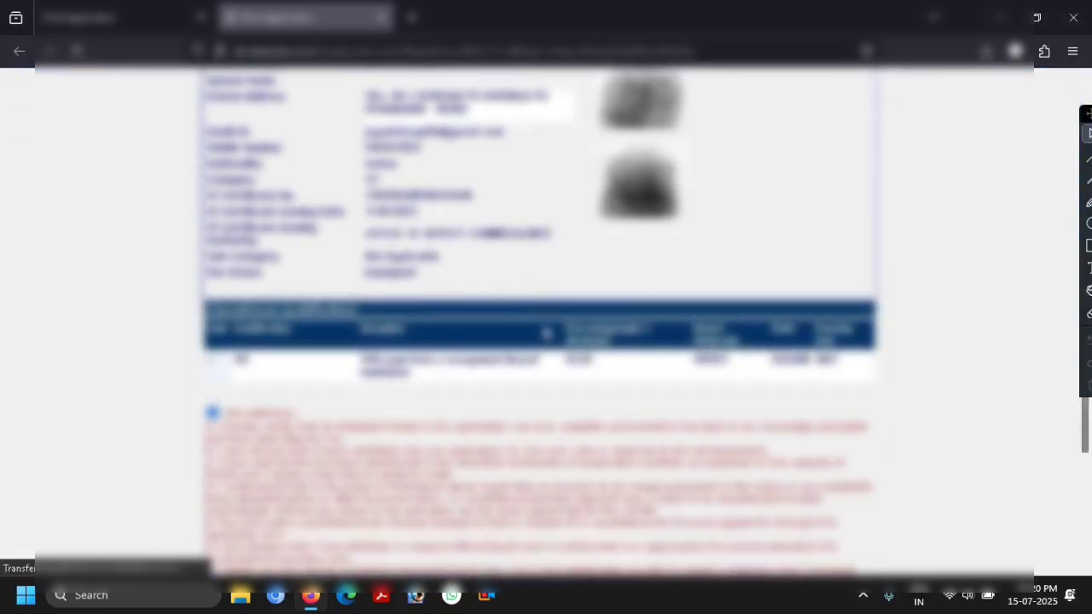
pyautogui.scroll(-1, 551, 320)
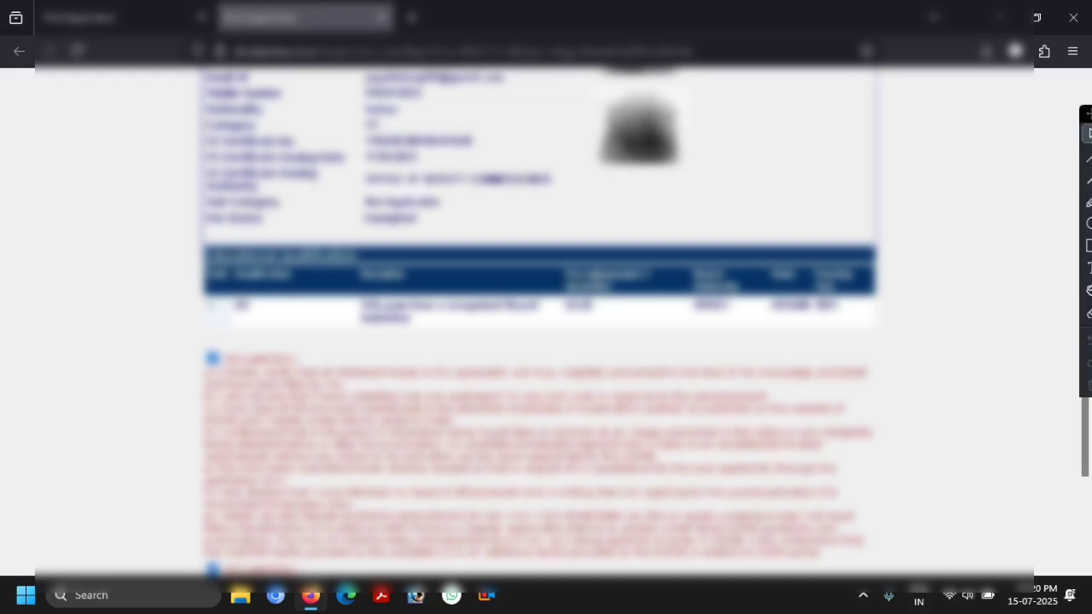
pyautogui.scroll(-4, 594, 279)
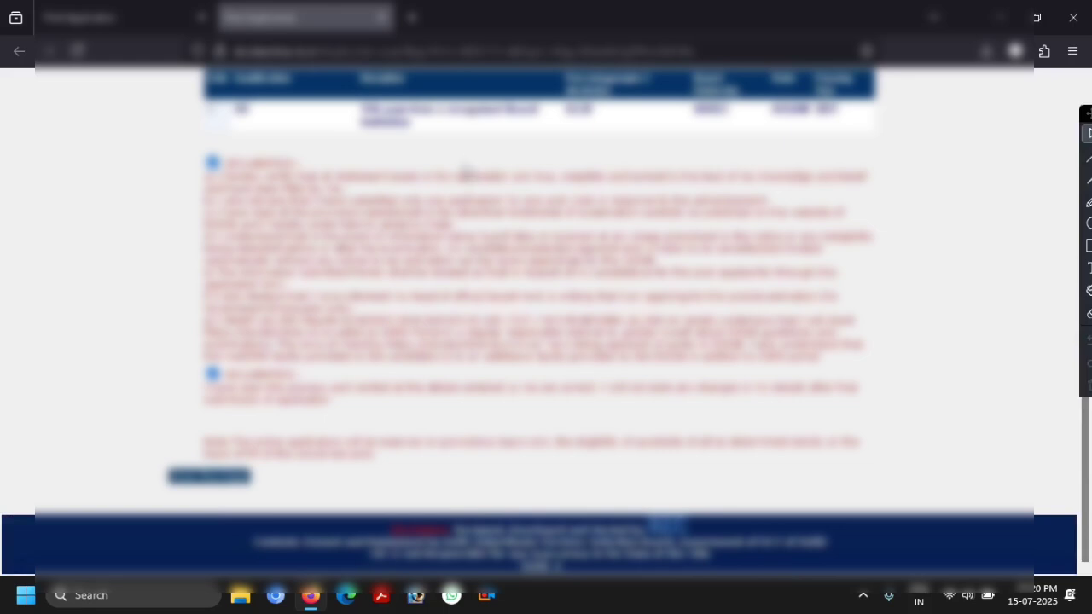
pyautogui.scroll(2, 467, 170)
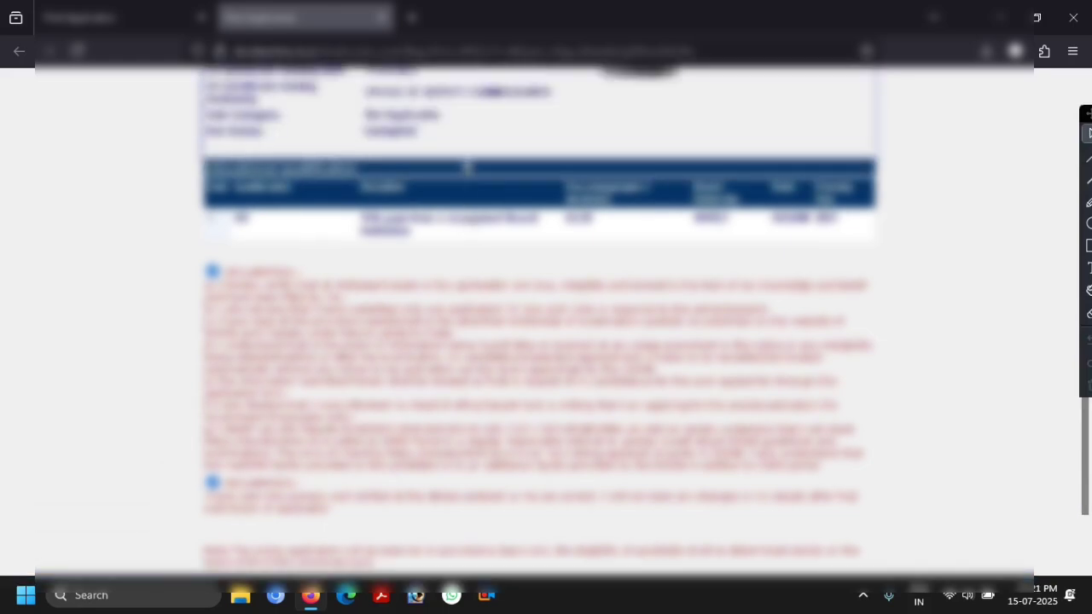